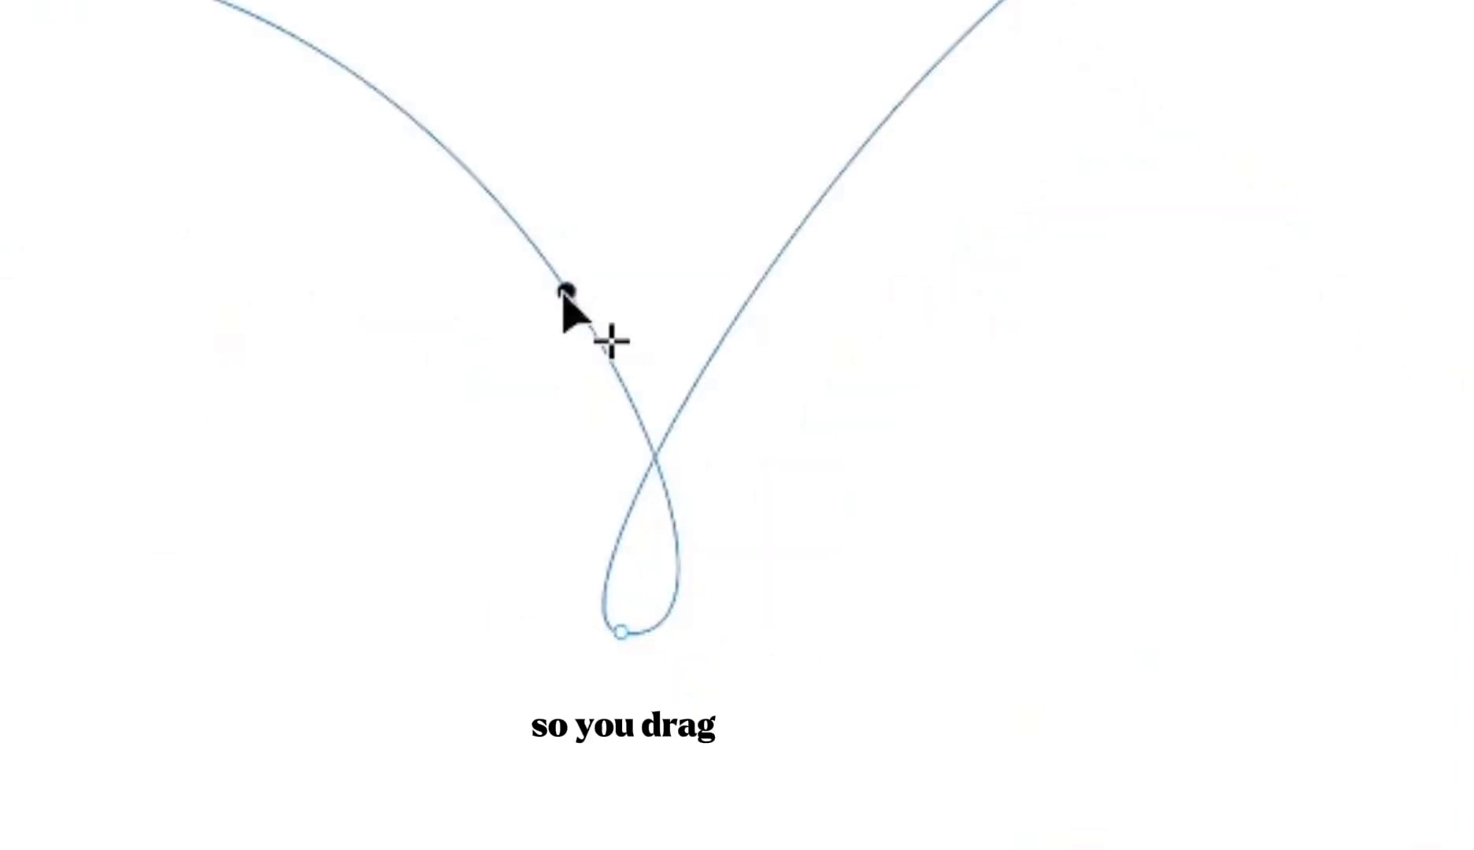
# - Add a node on each side of the loop at the heart's dip and rework the node at the loop's end
pyautogui.click(566, 292)
pyautogui.doubleClick(754, 289)
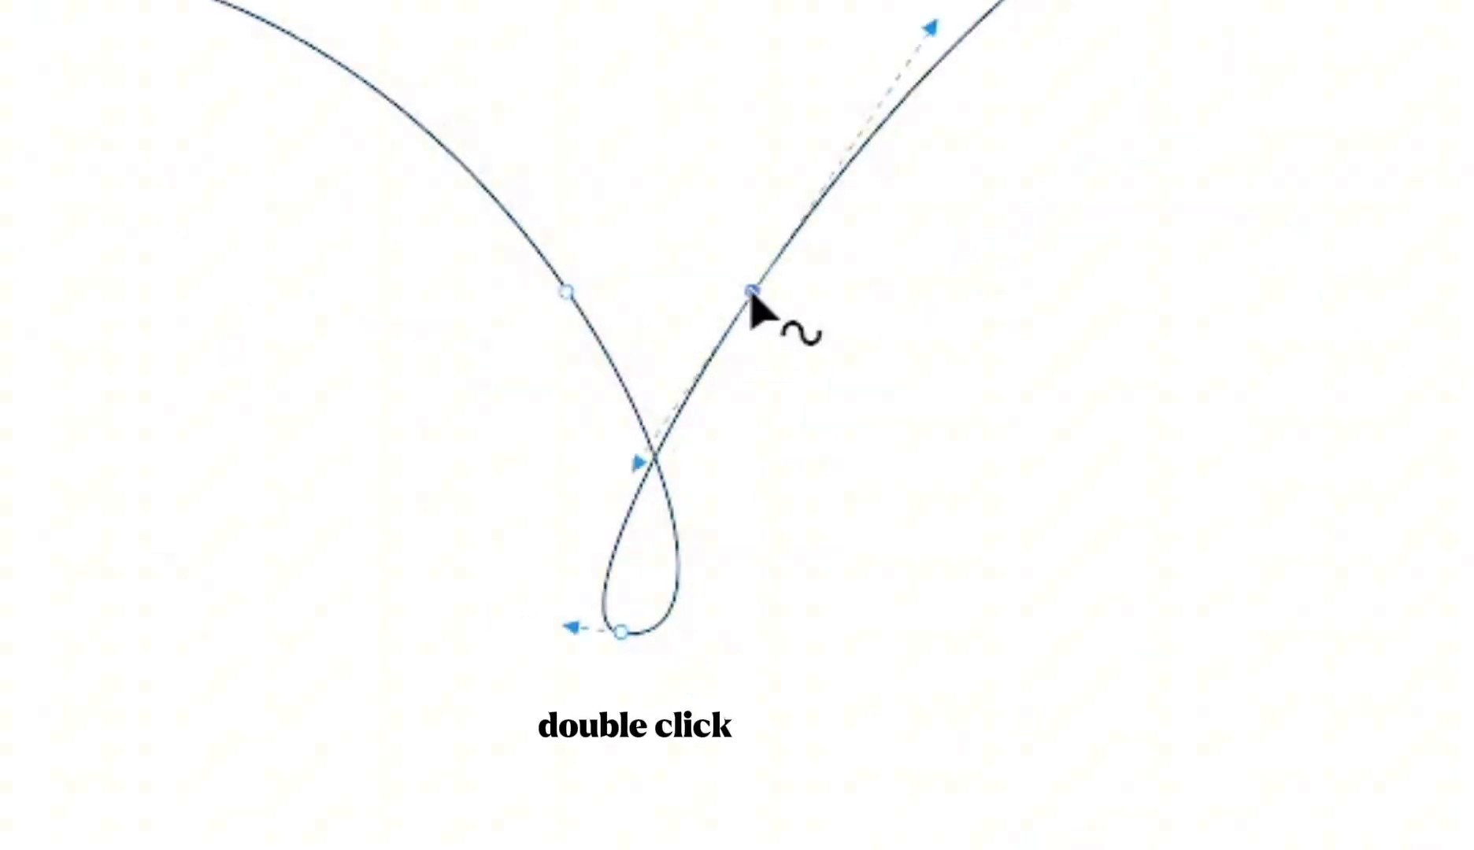
pyautogui.doubleClick(628, 645)
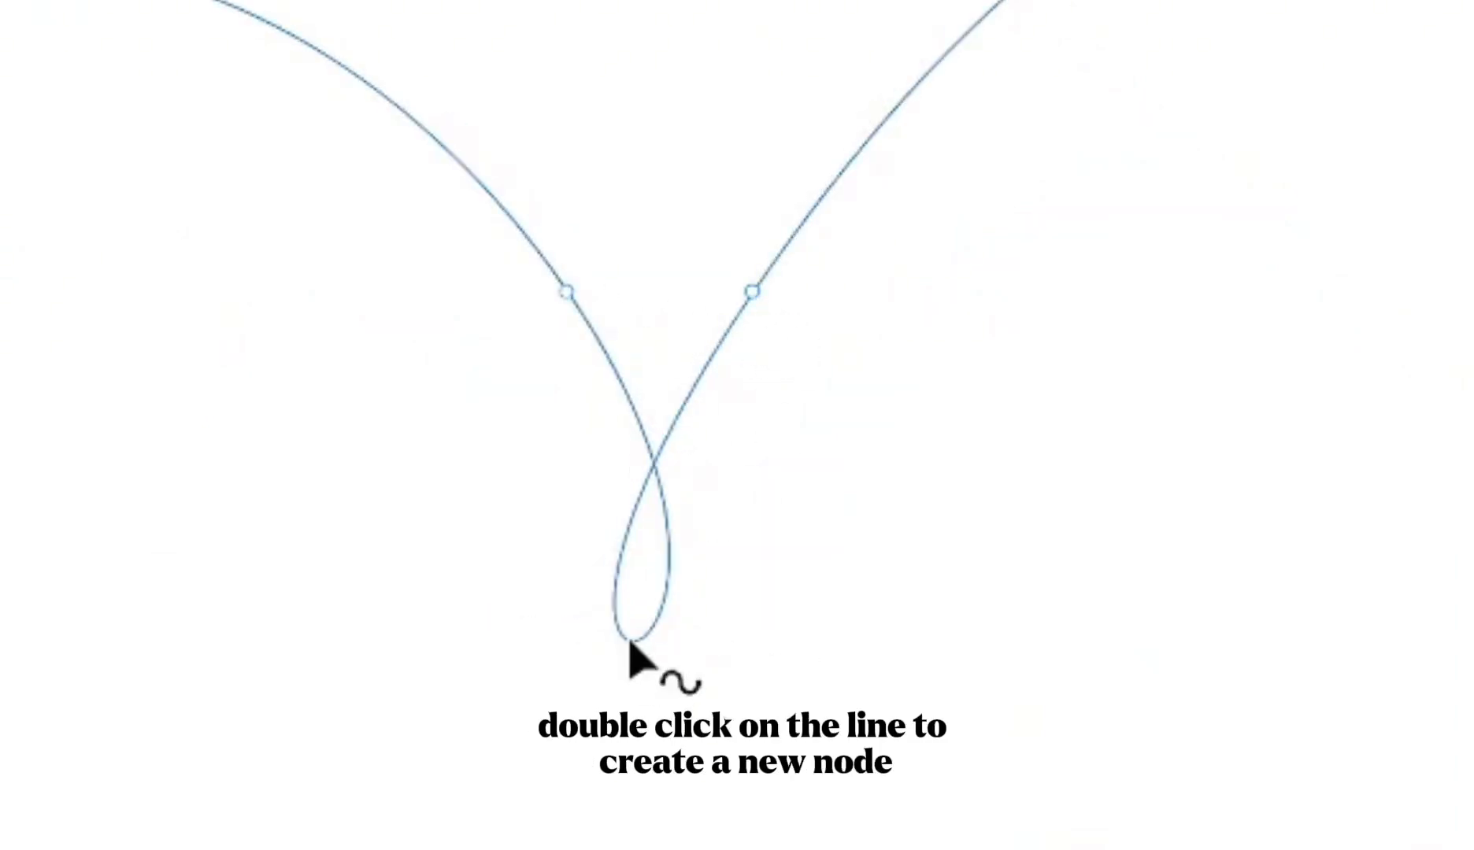
pyautogui.doubleClick(629, 641)
pyautogui.doubleClick(629, 641)
pyautogui.doubleClick(630, 640)
# - Reshape the loop at the heart's dip into a sharp V by repositioning its end node and adjusting the curve handles
pyautogui.moveTo(671, 613); pyautogui.dragTo(674, 522)
pyautogui.doubleClick(807, 520)
pyautogui.doubleClick(662, 558)
pyautogui.doubleClick(613, 528)
pyautogui.scroll(1, 663, 448)
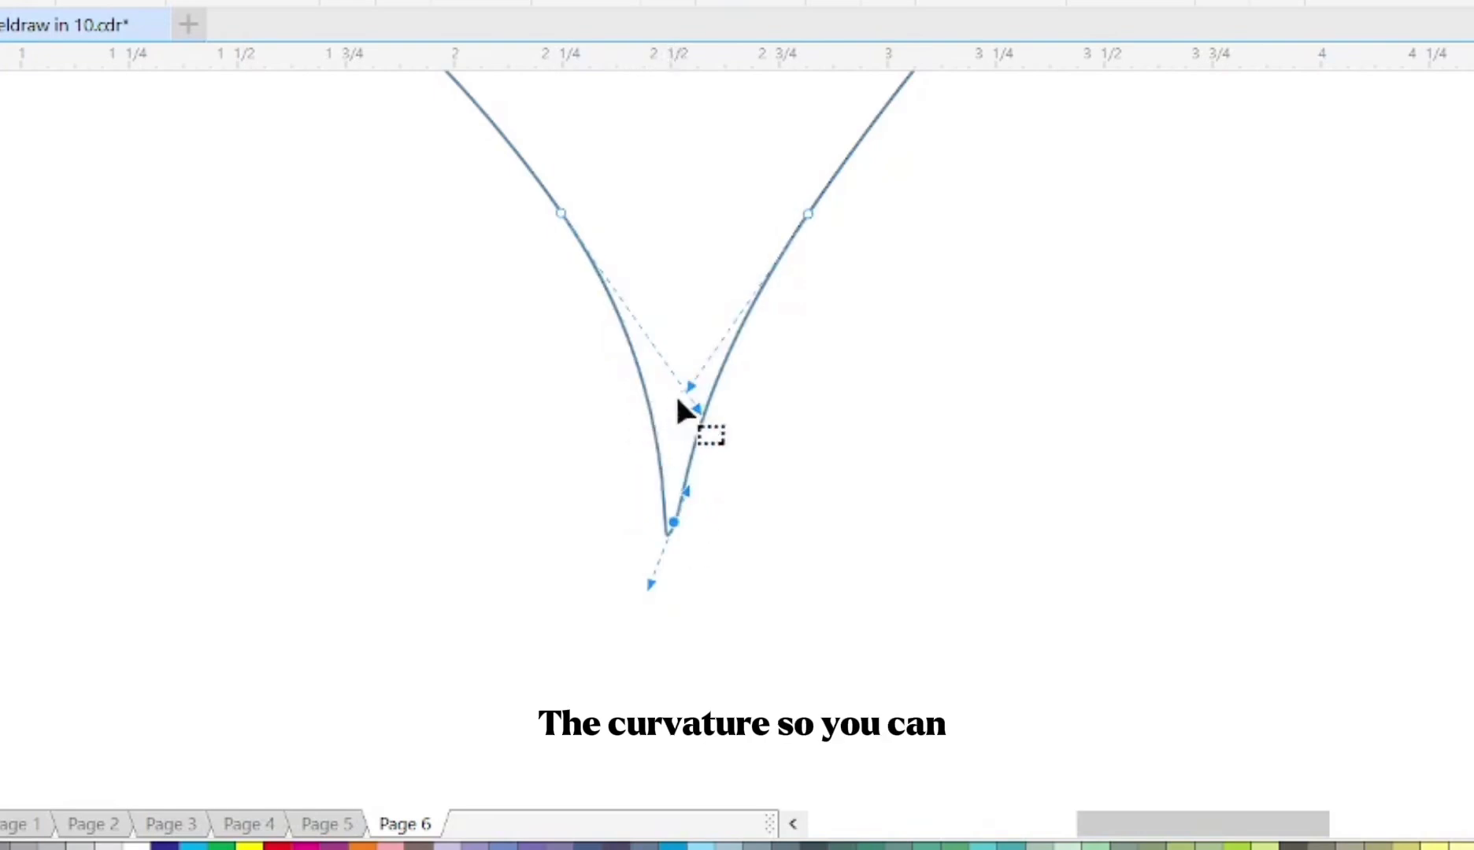
pyautogui.moveTo(691, 387); pyautogui.dragTo(665, 442)
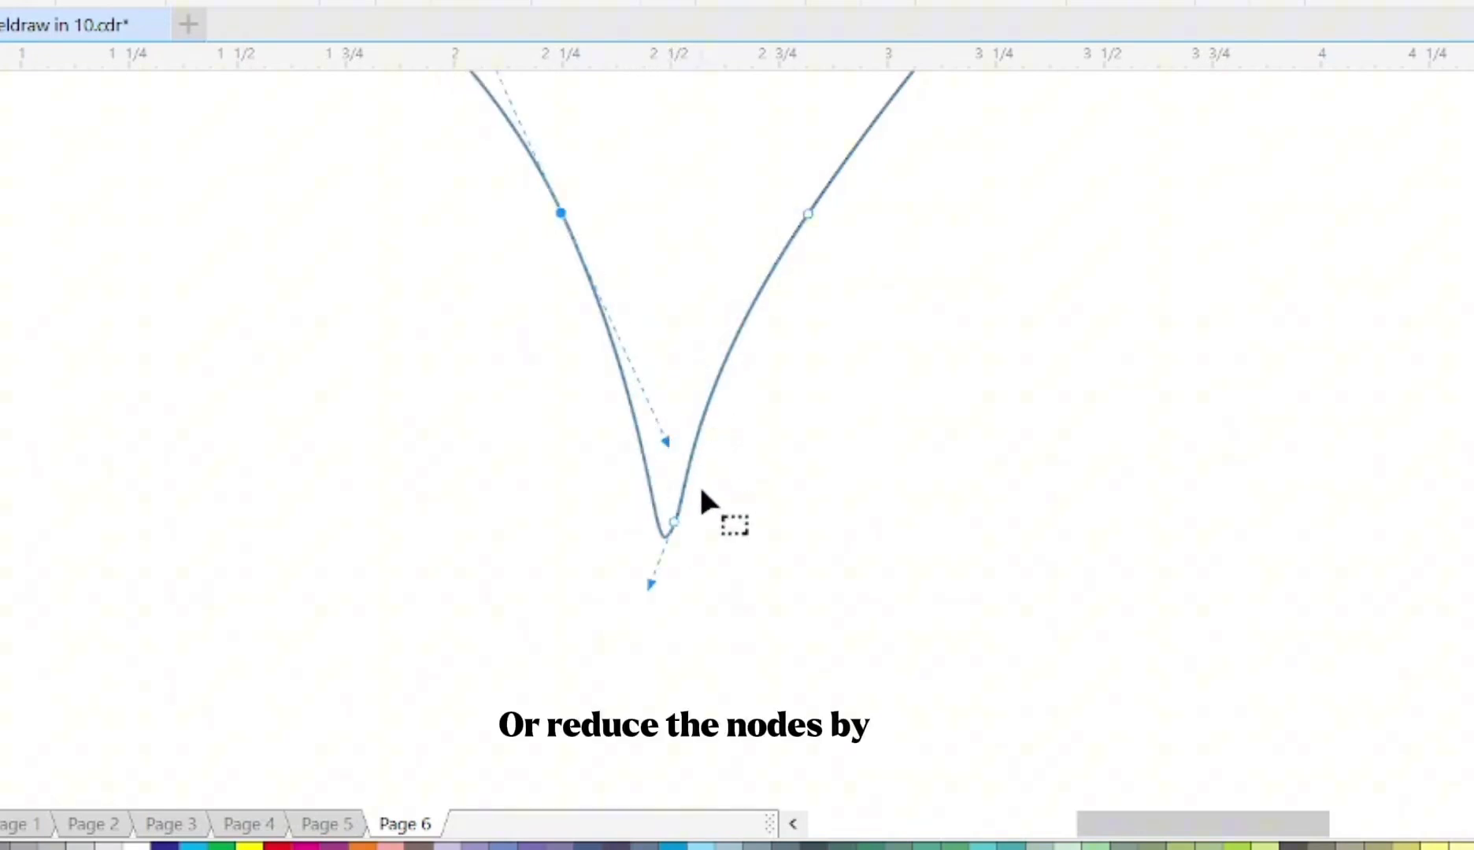
pyautogui.doubleClick(677, 525)
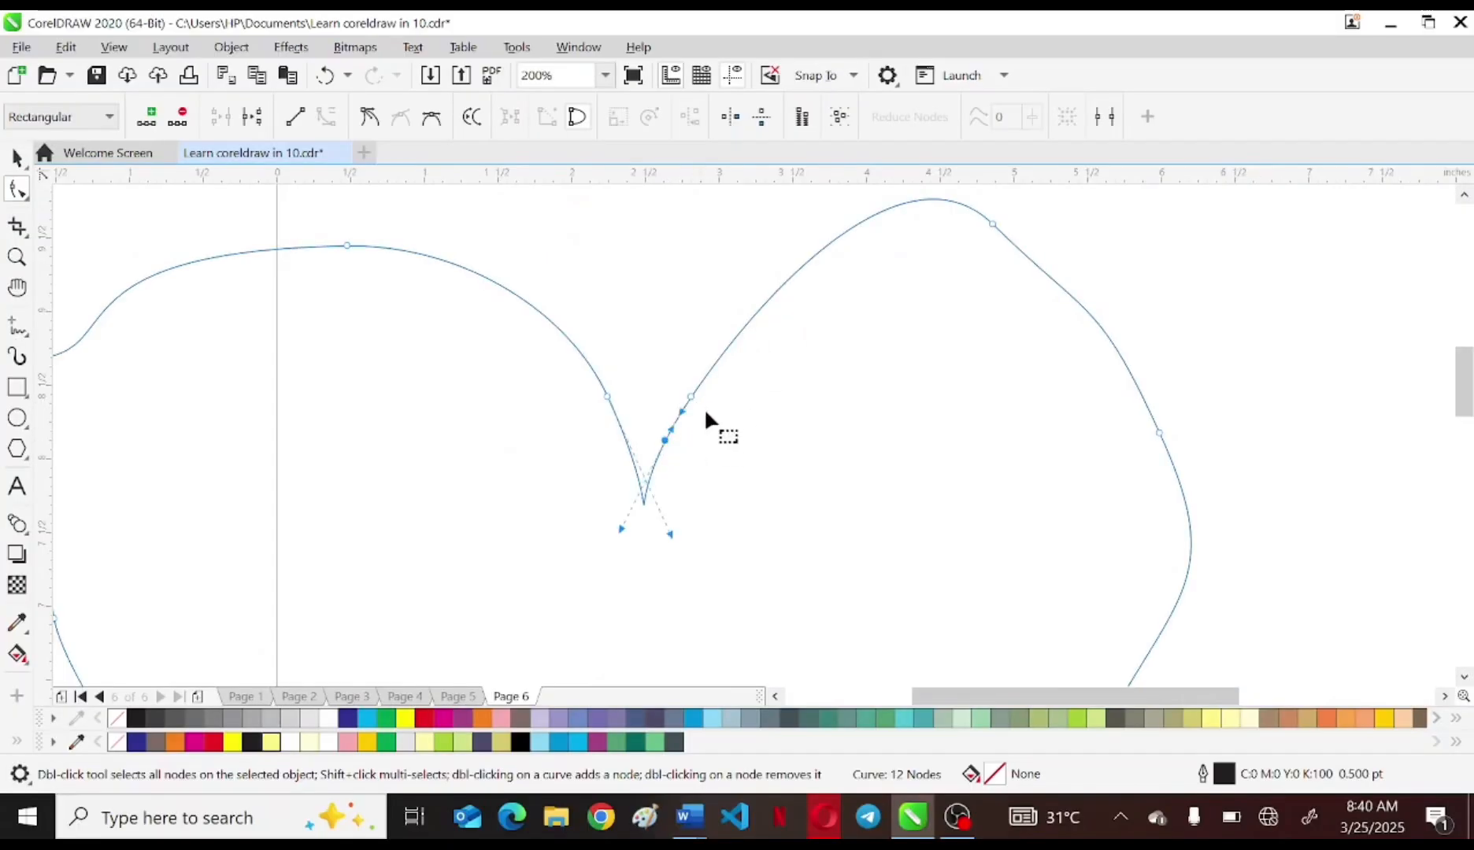
# - Delete the surplus nodes along the heart's right and left lobes to smooth both curves
pyautogui.doubleClick(692, 393)
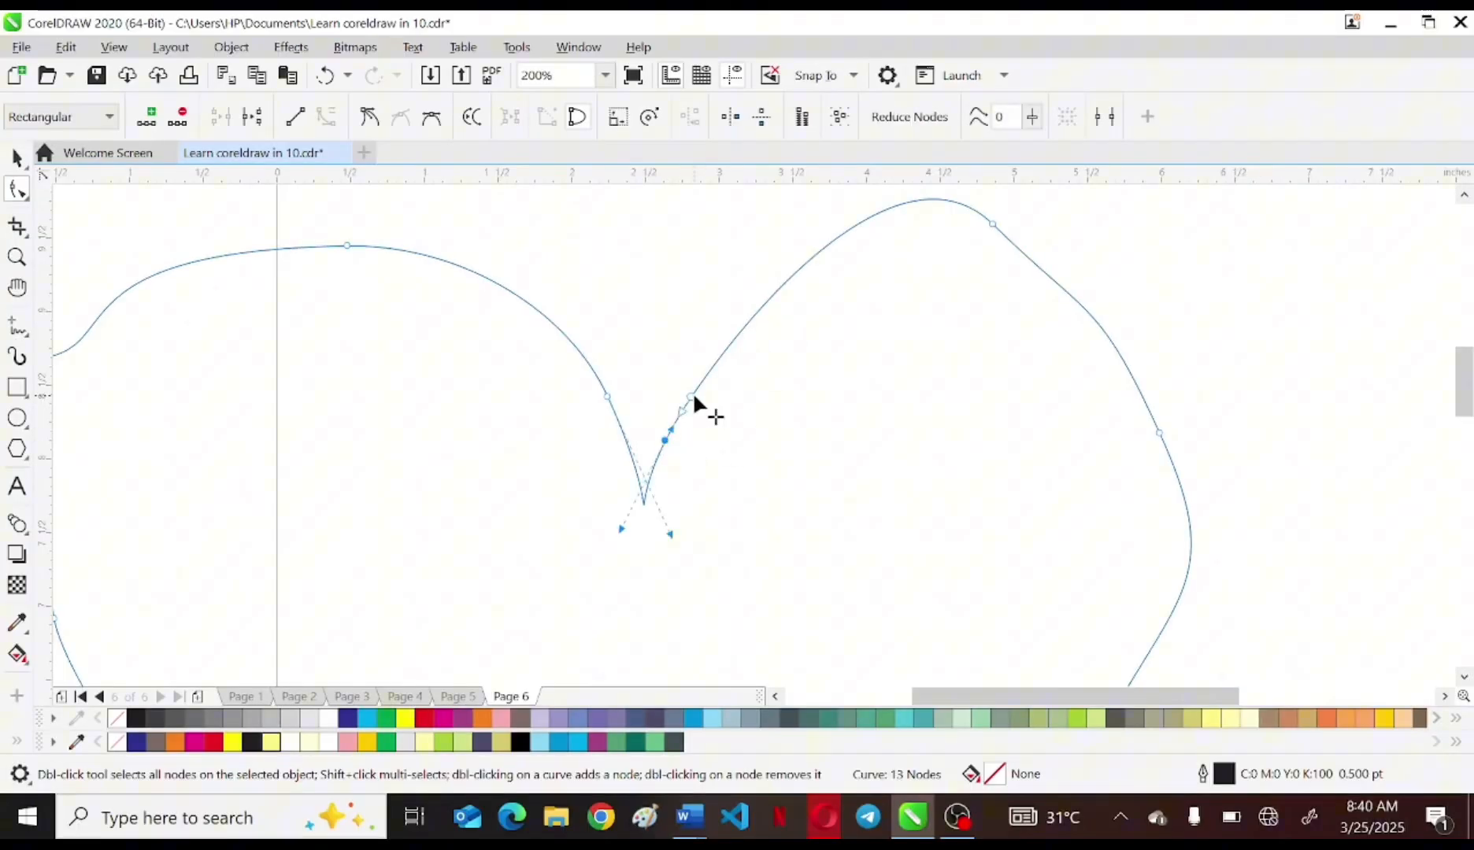
pyautogui.doubleClick(993, 224)
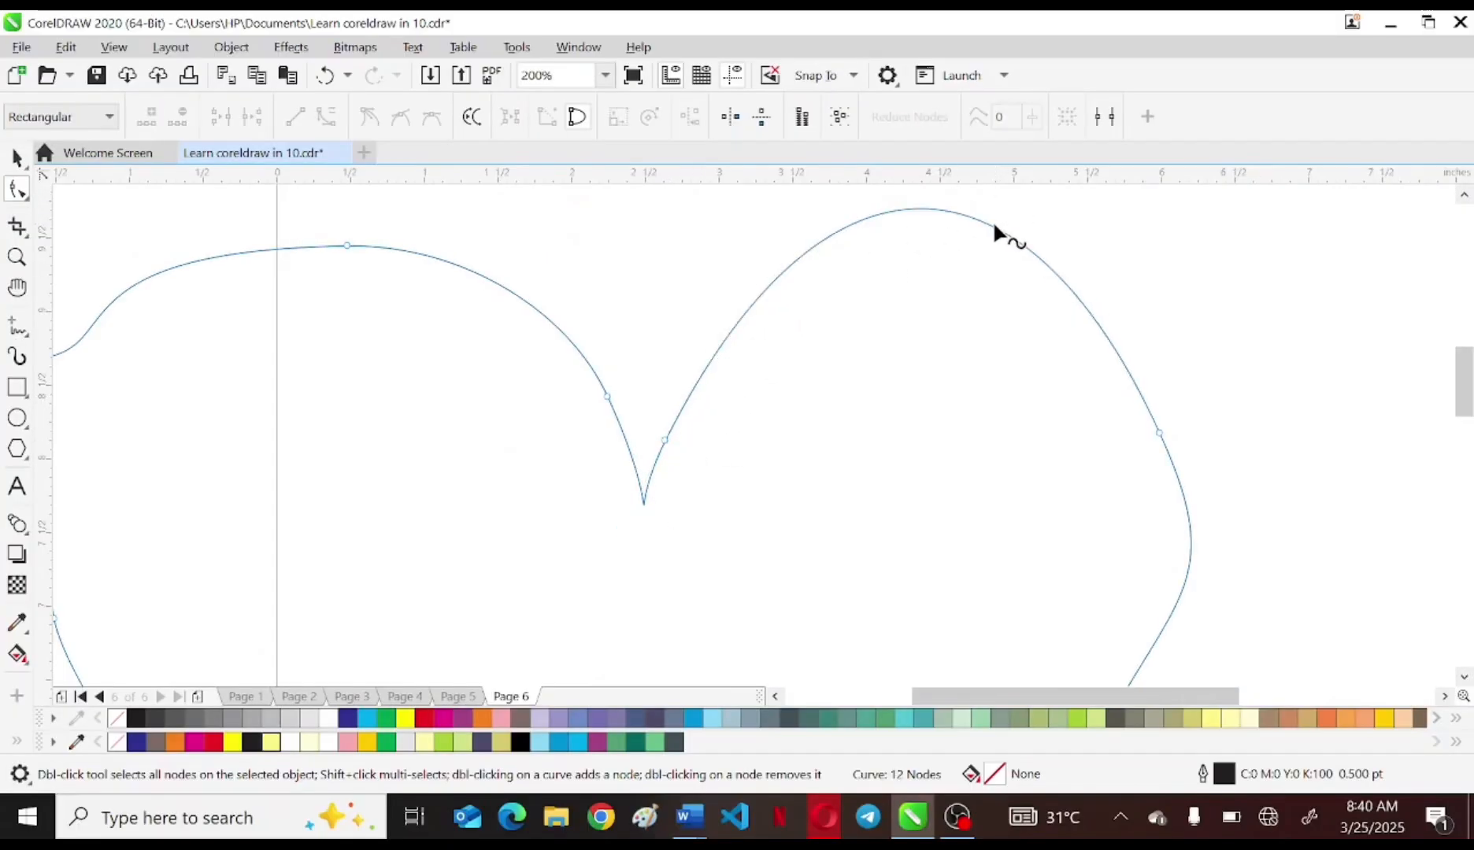
pyautogui.doubleClick(1158, 433)
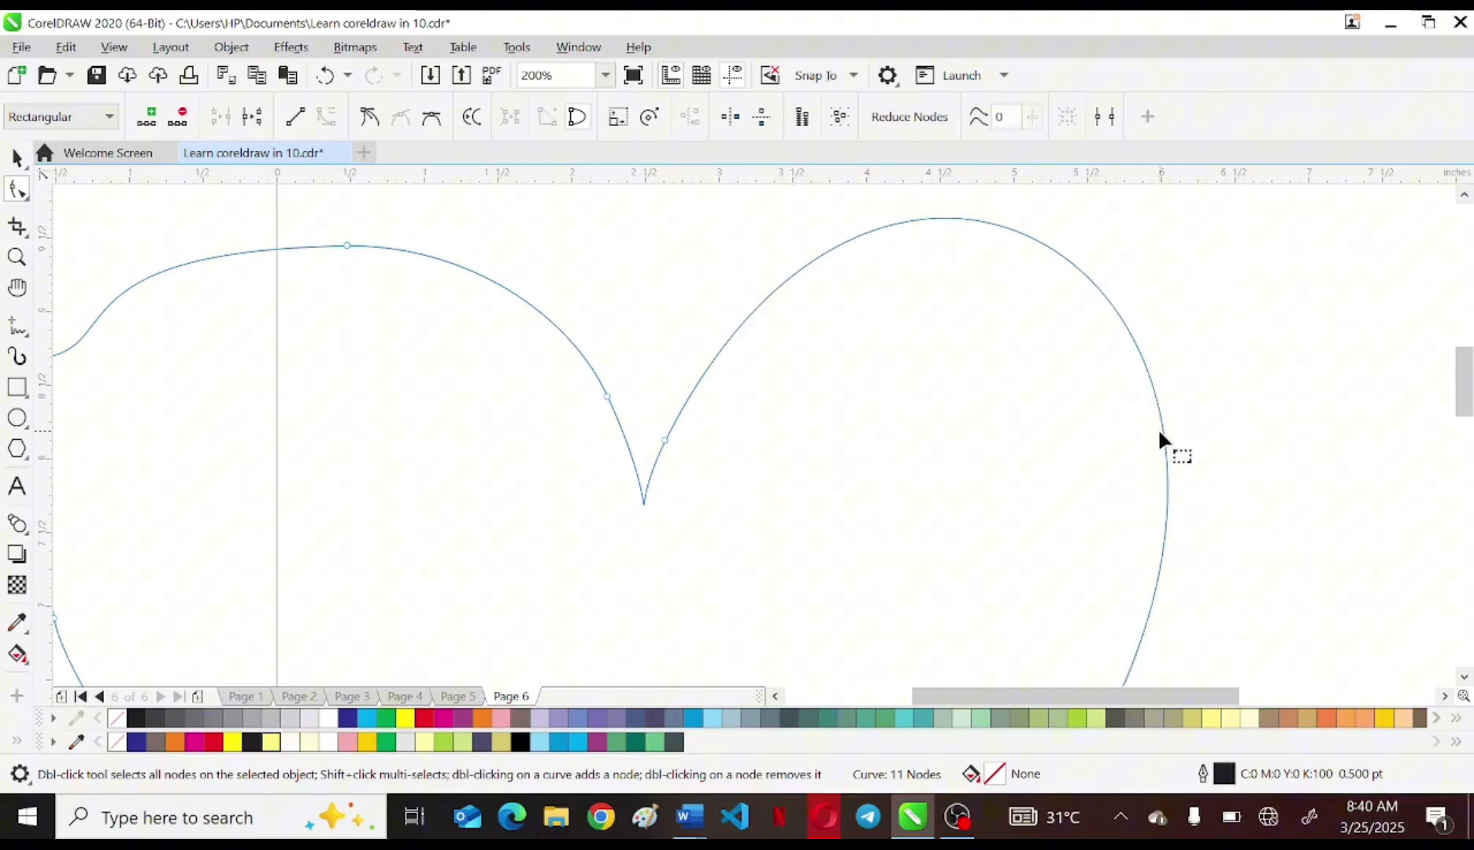
pyautogui.doubleClick(348, 242)
pyautogui.scroll(-1, 368, 295)
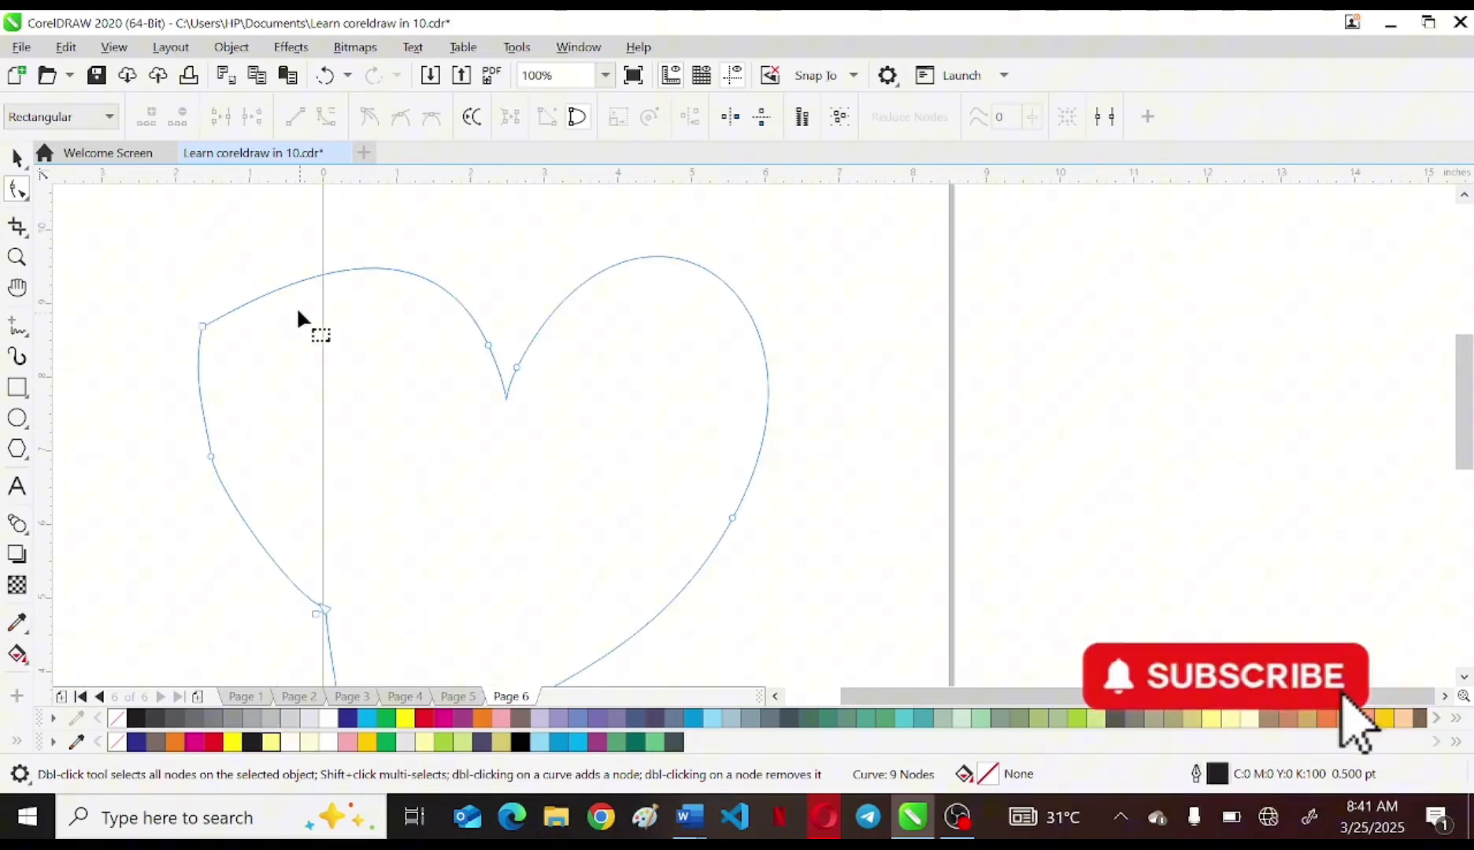
pyautogui.doubleClick(201, 325)
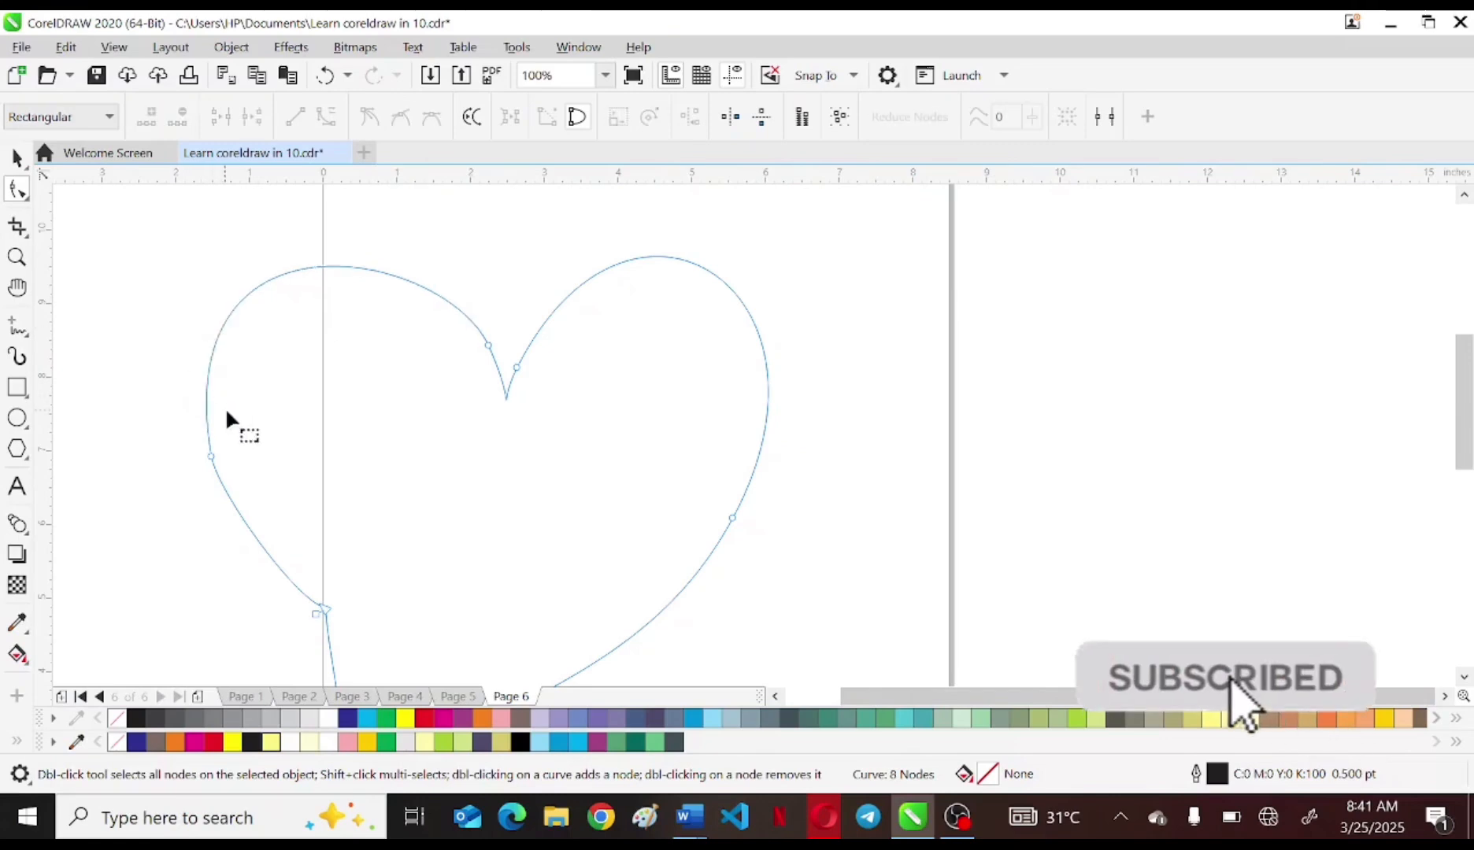
# - Raise the upper curve of the heart's left lobe with a temporary node and move the left side node inward
pyautogui.doubleClick(368, 267)
pyautogui.moveTo(369, 267)
pyautogui.mouseDown()
pyautogui.moveTo(395, 270)
pyautogui.moveTo(390, 252)
pyautogui.mouseUp()
pyautogui.doubleClick(390, 252)
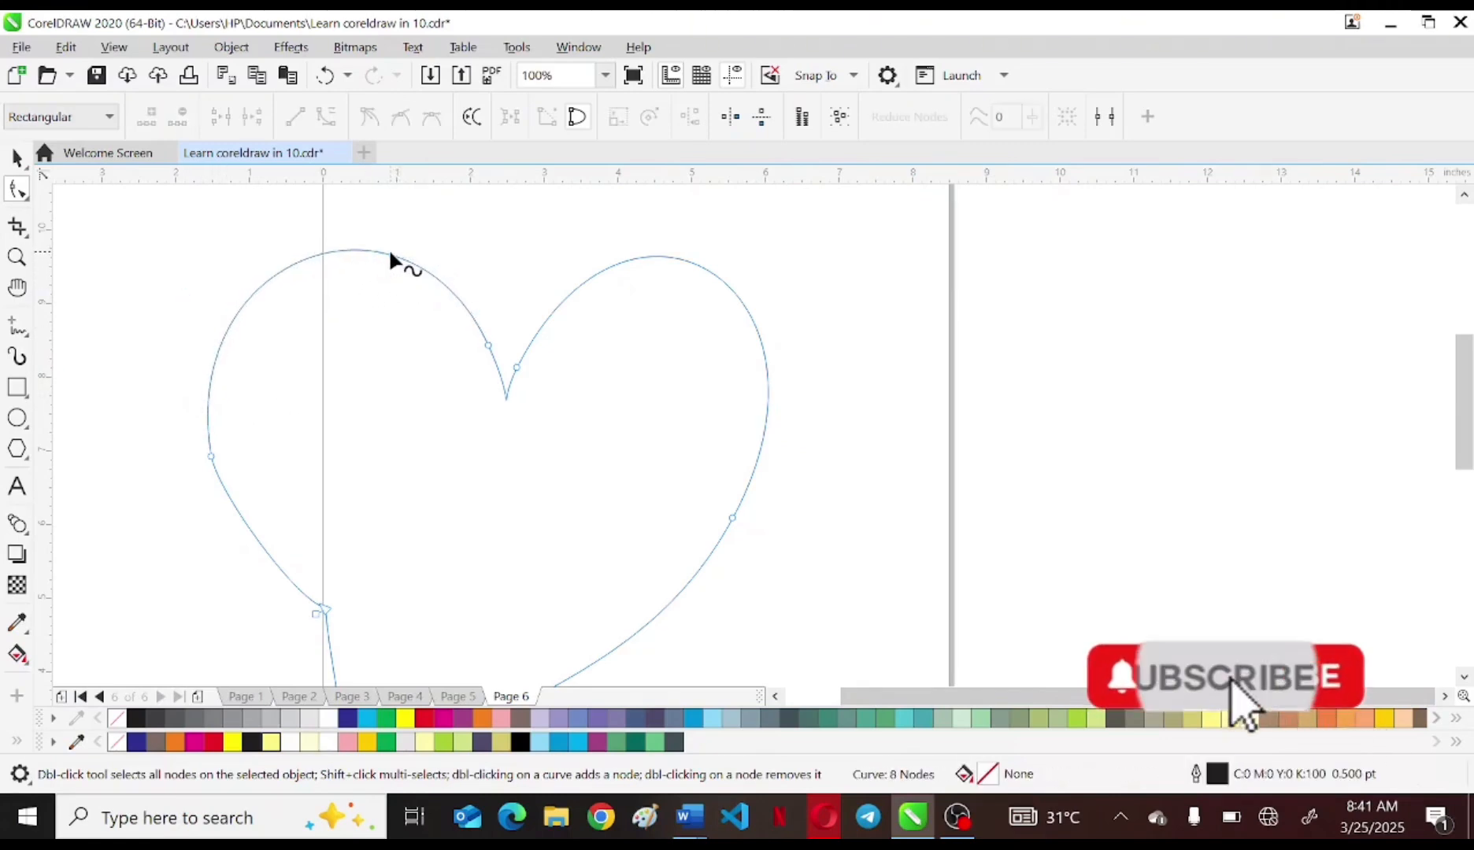
pyautogui.moveTo(211, 455); pyautogui.dragTo(253, 446)
# - Delete the surplus nodes on the heart's lower-left side and bend that side inward towards the tip
pyautogui.doubleClick(325, 607)
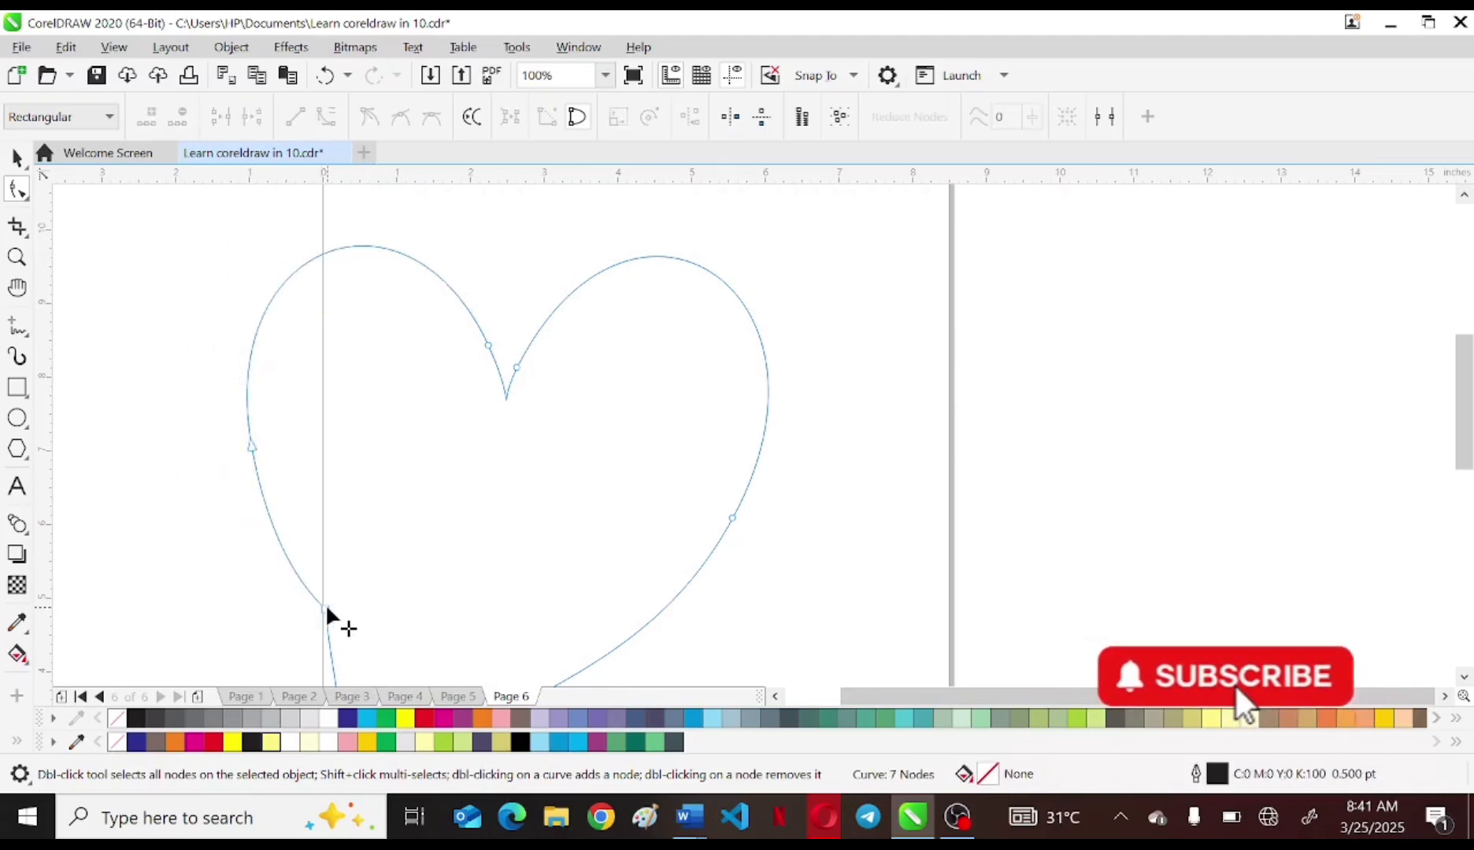
pyautogui.doubleClick(326, 607)
pyautogui.moveTo(343, 671); pyautogui.dragTo(306, 504)
pyautogui.scroll(-2, 326, 523)
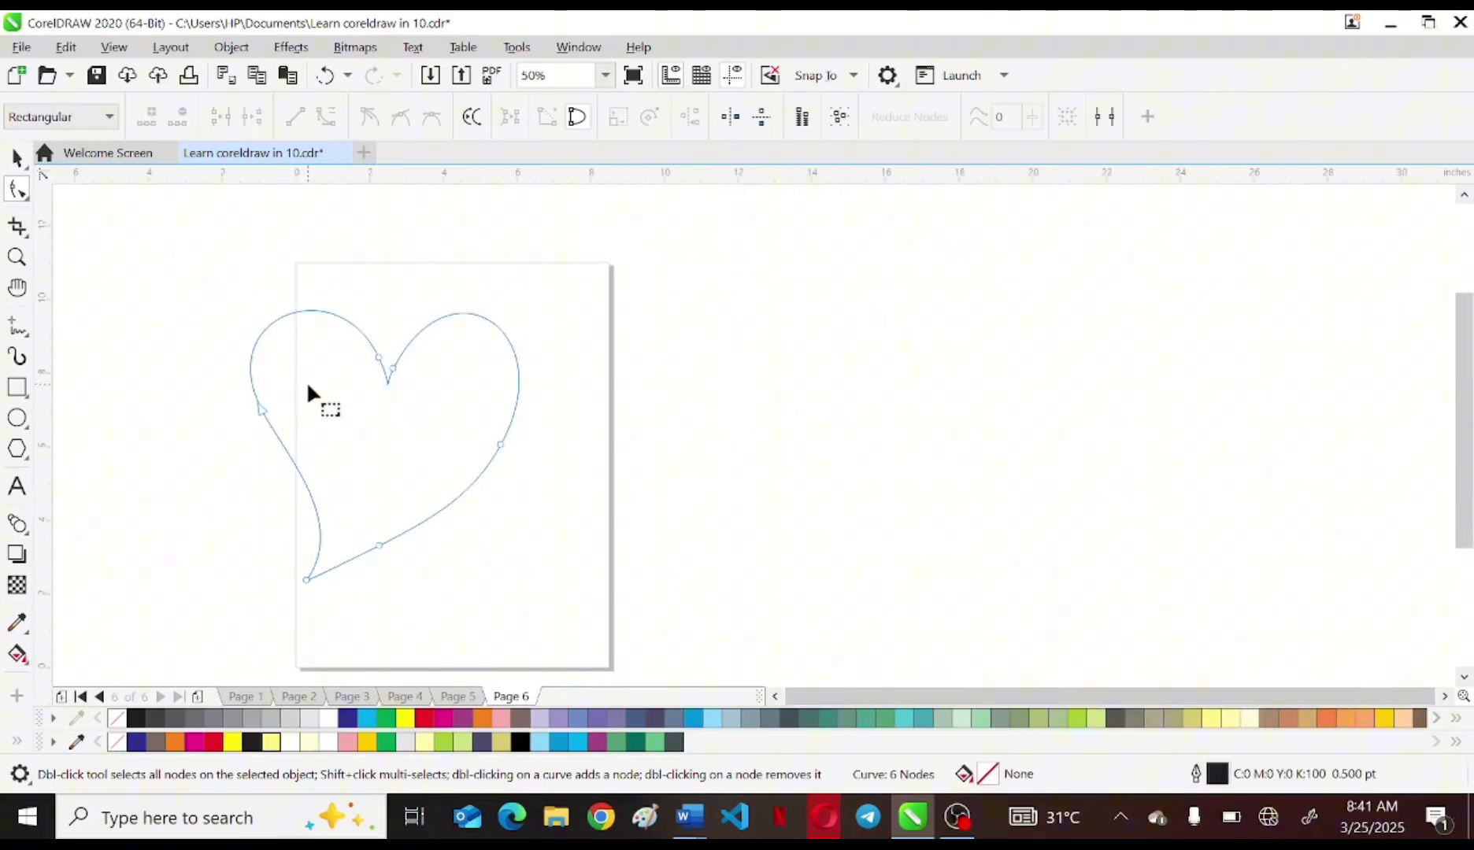
pyautogui.scroll(2, 273, 342)
pyautogui.moveTo(247, 477); pyautogui.dragTo(268, 499)
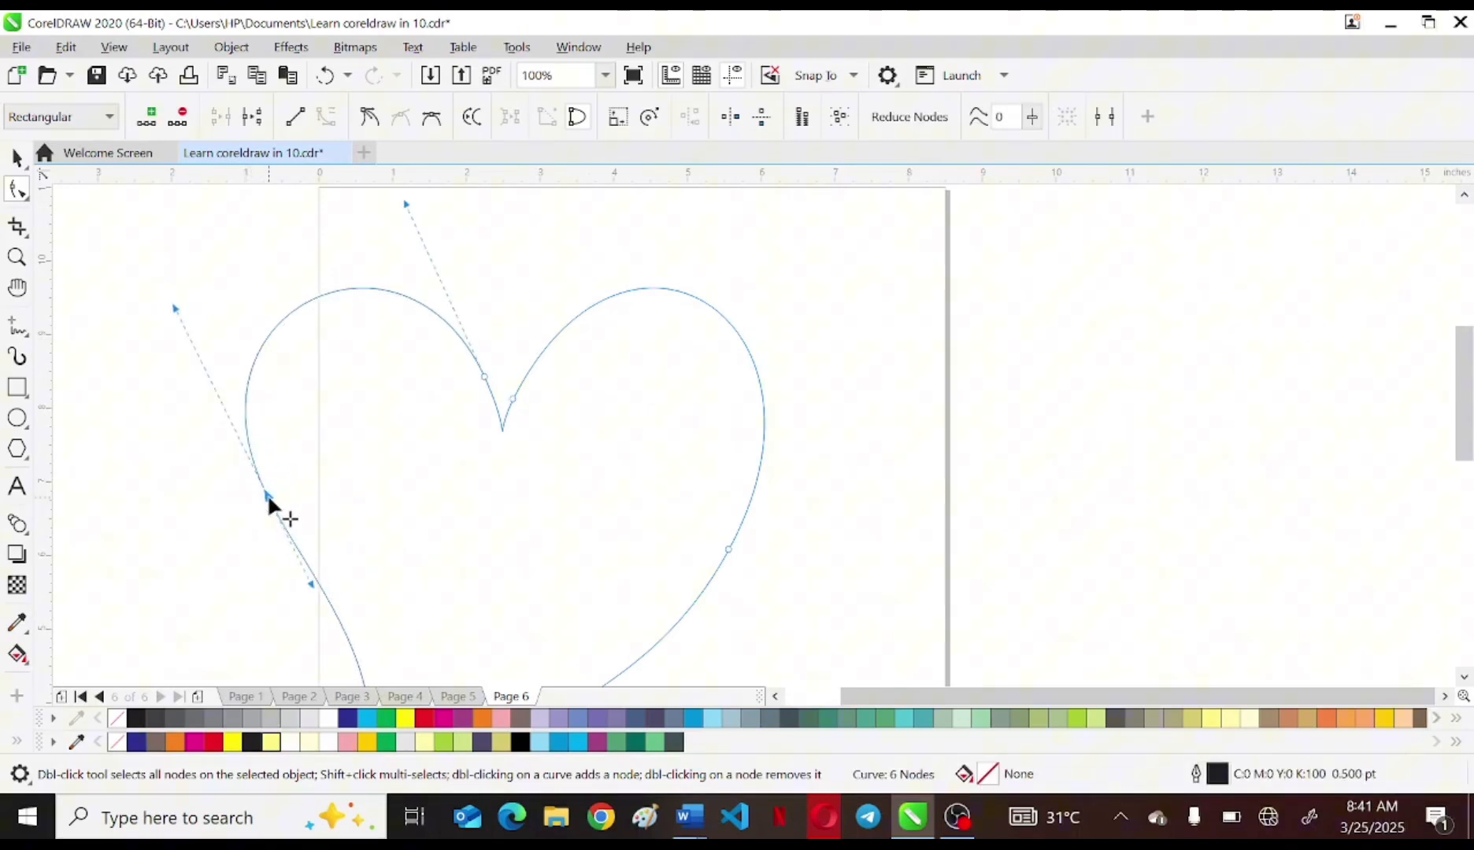
# - Delete the extra node on the heart's lower-right edge and move the right side node slightly inward
pyautogui.scroll(-2, 714, 416)
pyautogui.click(601, 579)
pyautogui.moveTo(721, 480); pyautogui.dragTo(714, 485)
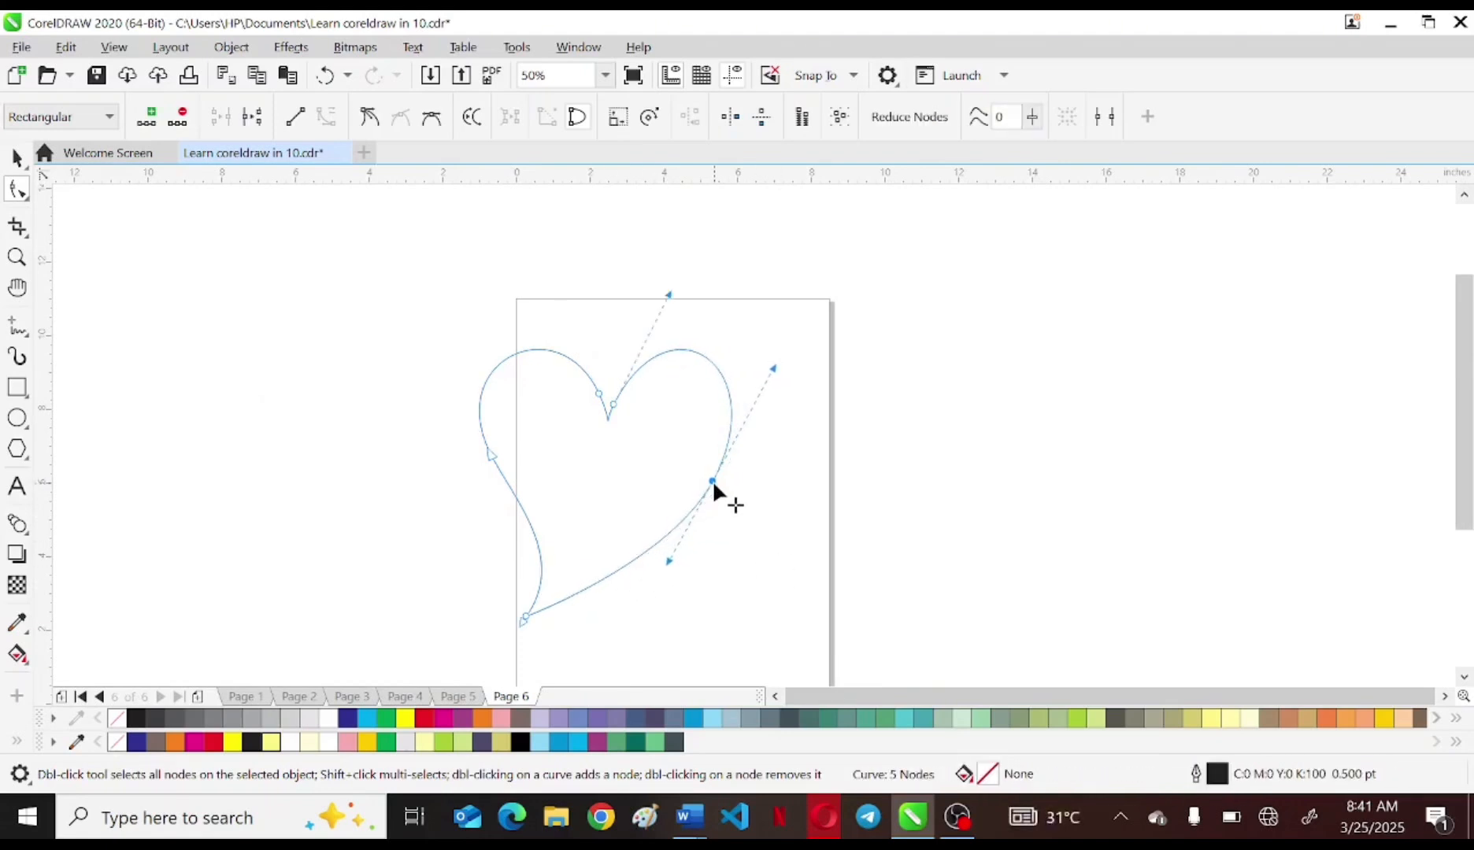
# - Fill the finished heart with red and place it, reduced in size, outside the page on the left
pyautogui.click(16, 158)
pyautogui.click(241, 387)
pyautogui.click(576, 536)
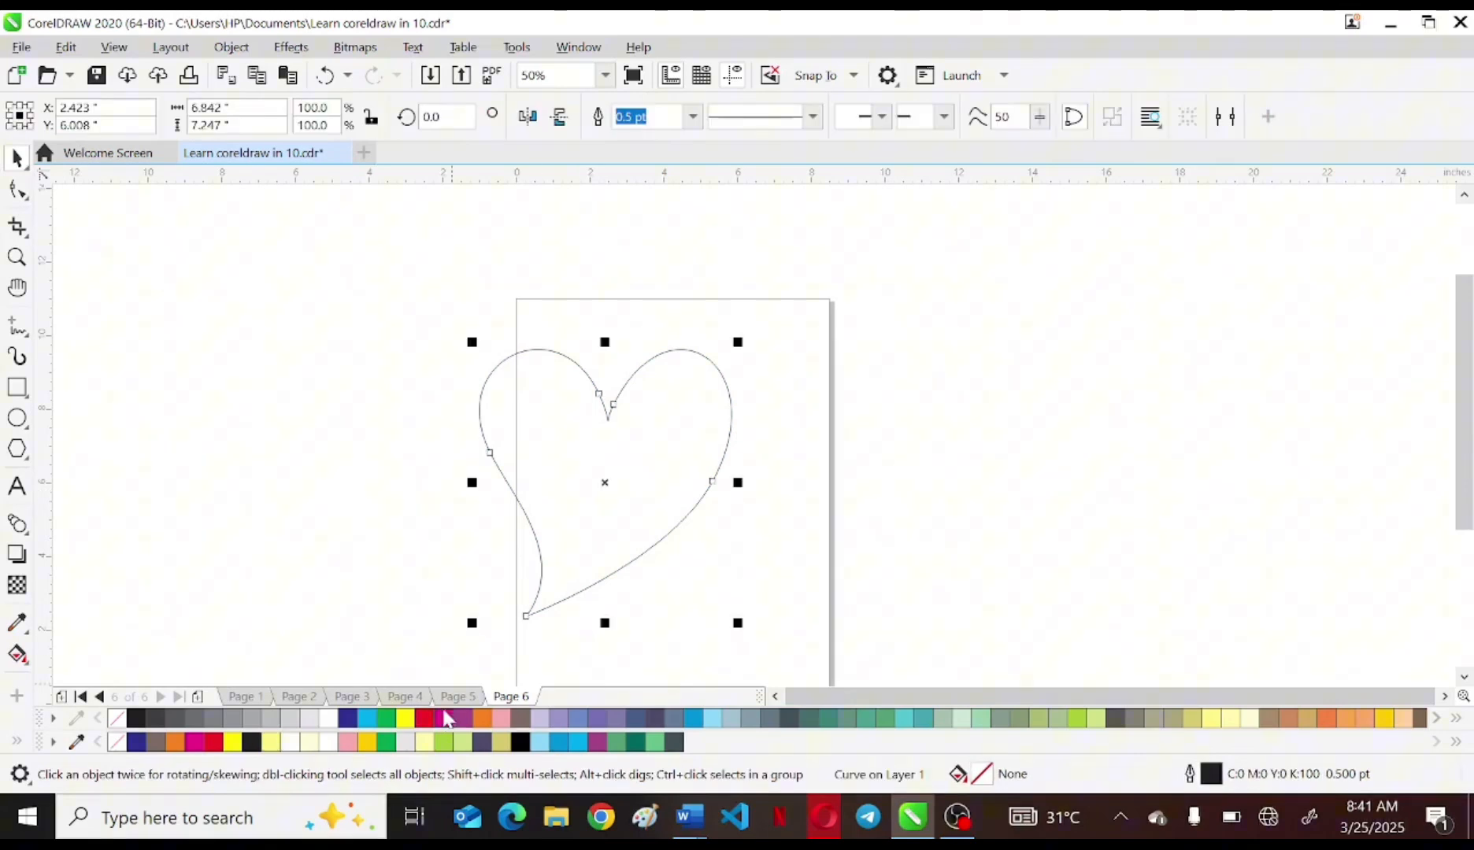
pyautogui.click(426, 717)
pyautogui.click(804, 484)
pyautogui.moveTo(669, 469); pyautogui.dragTo(719, 470)
# - Draw a rectangle about 13.2 by 7.5 inches across the page and activate the Shape tool on it
pyautogui.moveTo(468, 321); pyautogui.dragTo(955, 598)
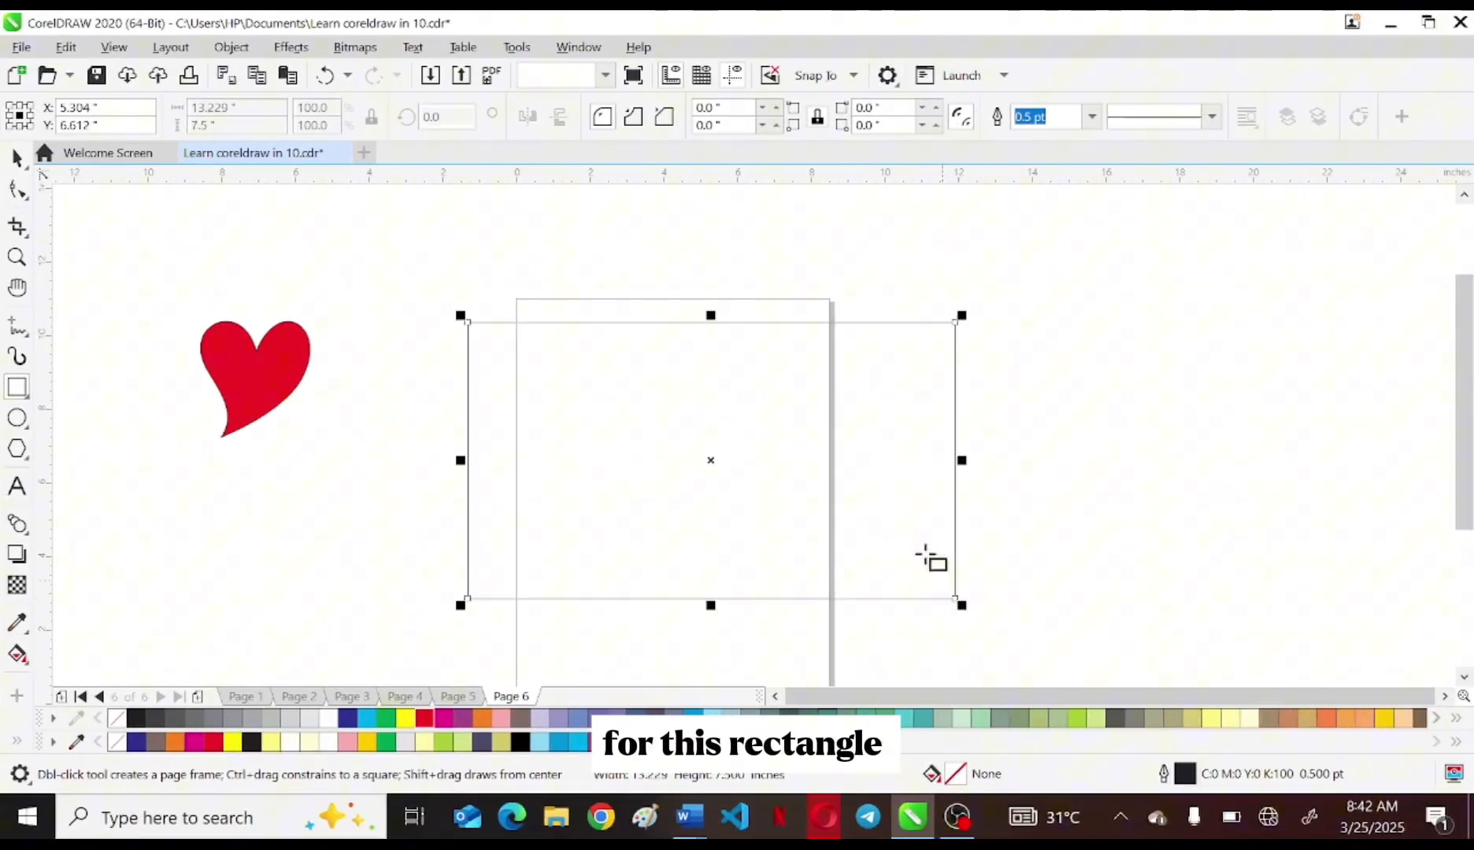
pyautogui.click(17, 190)
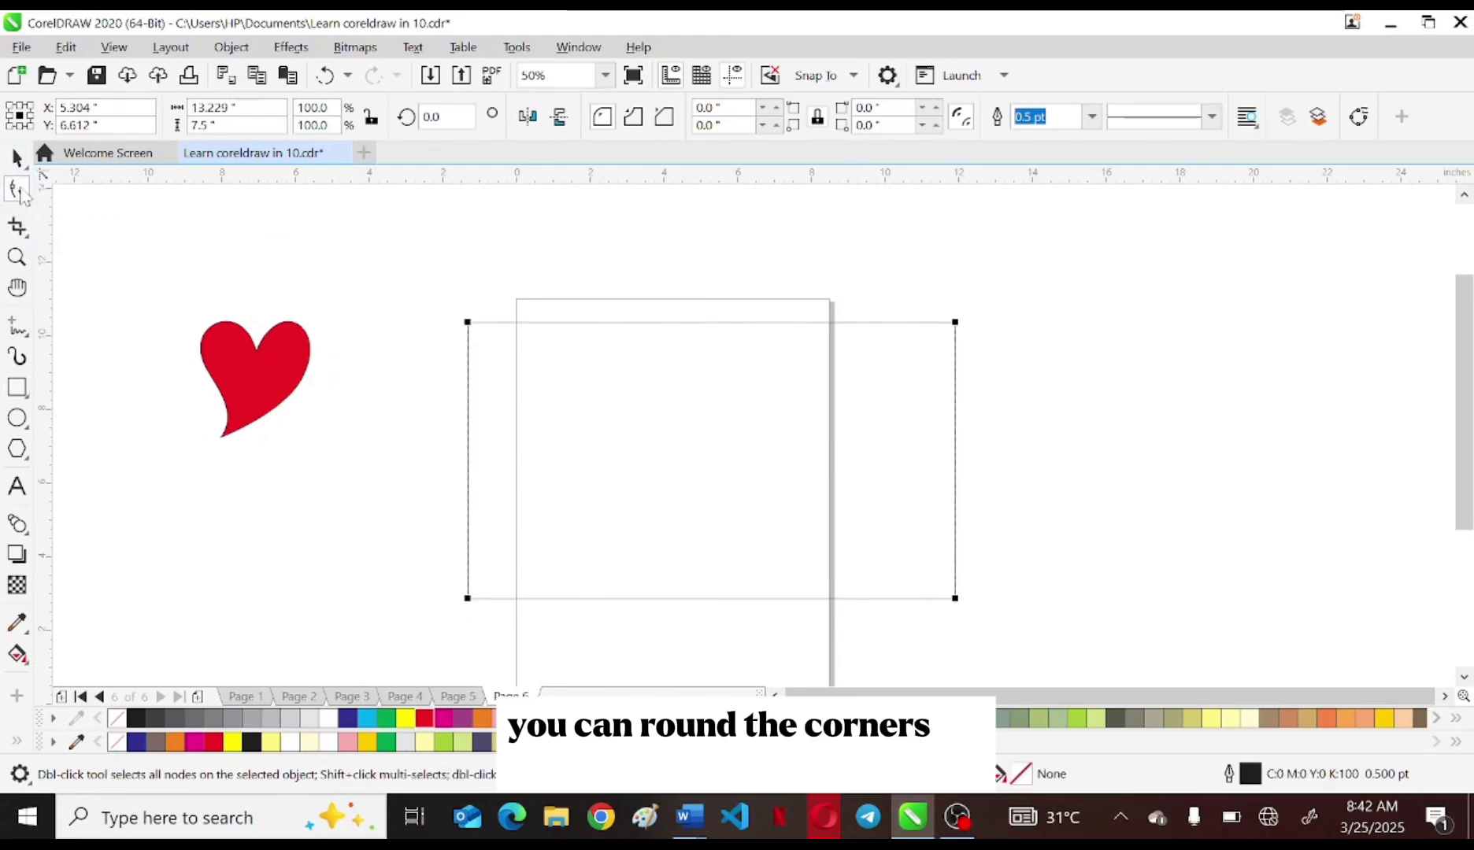
# - Try rounding all four rectangle corners evenly by about 2.77 inches and undo the rounding
pyautogui.moveTo(469, 323); pyautogui.dragTo(494, 363)
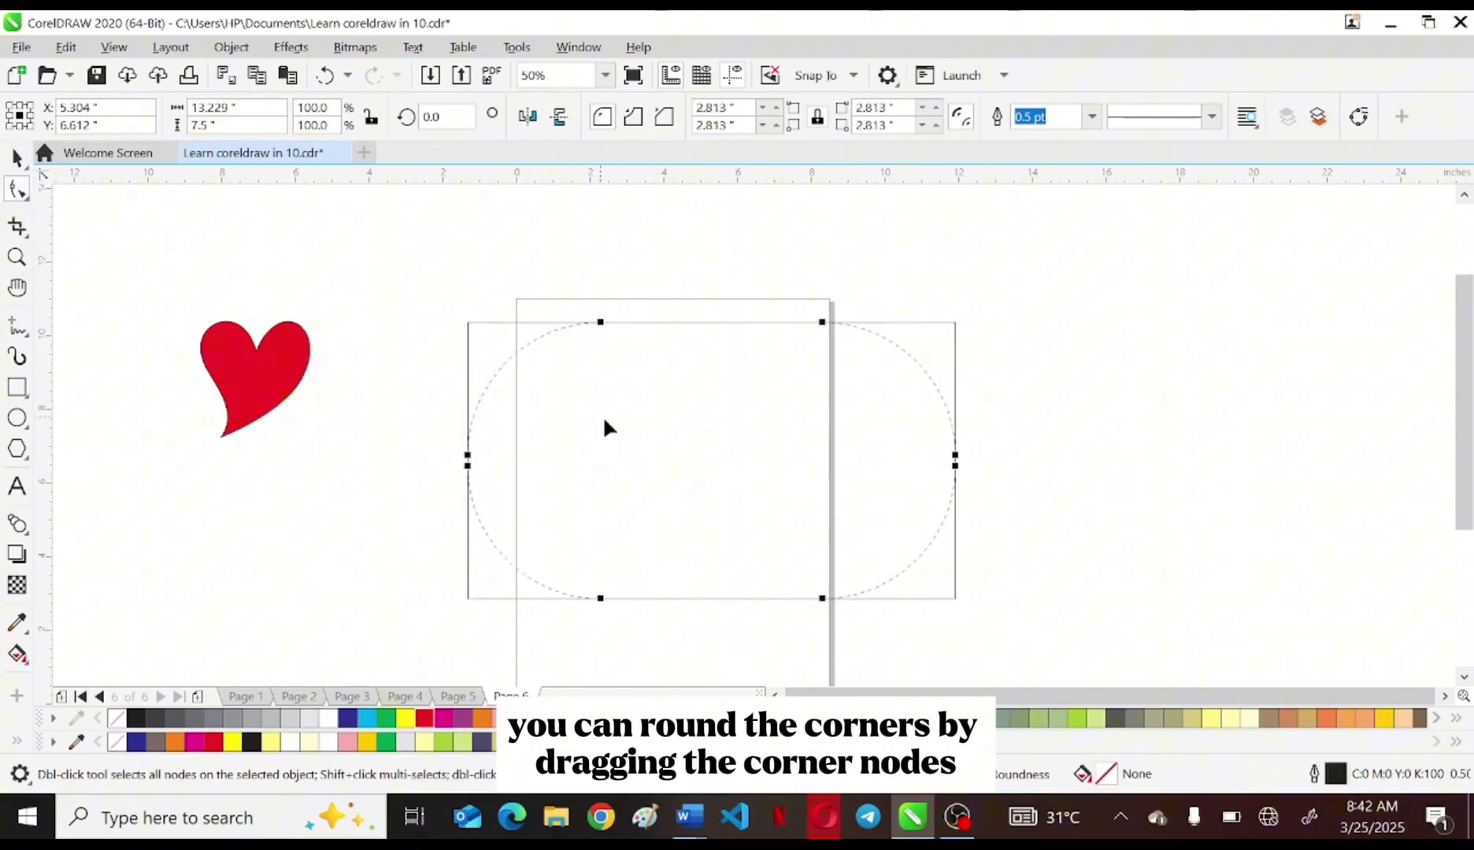
pyautogui.moveTo(589, 412); pyautogui.dragTo(681, 454)
pyautogui.moveTo(571, 401); pyautogui.dragTo(568, 397)
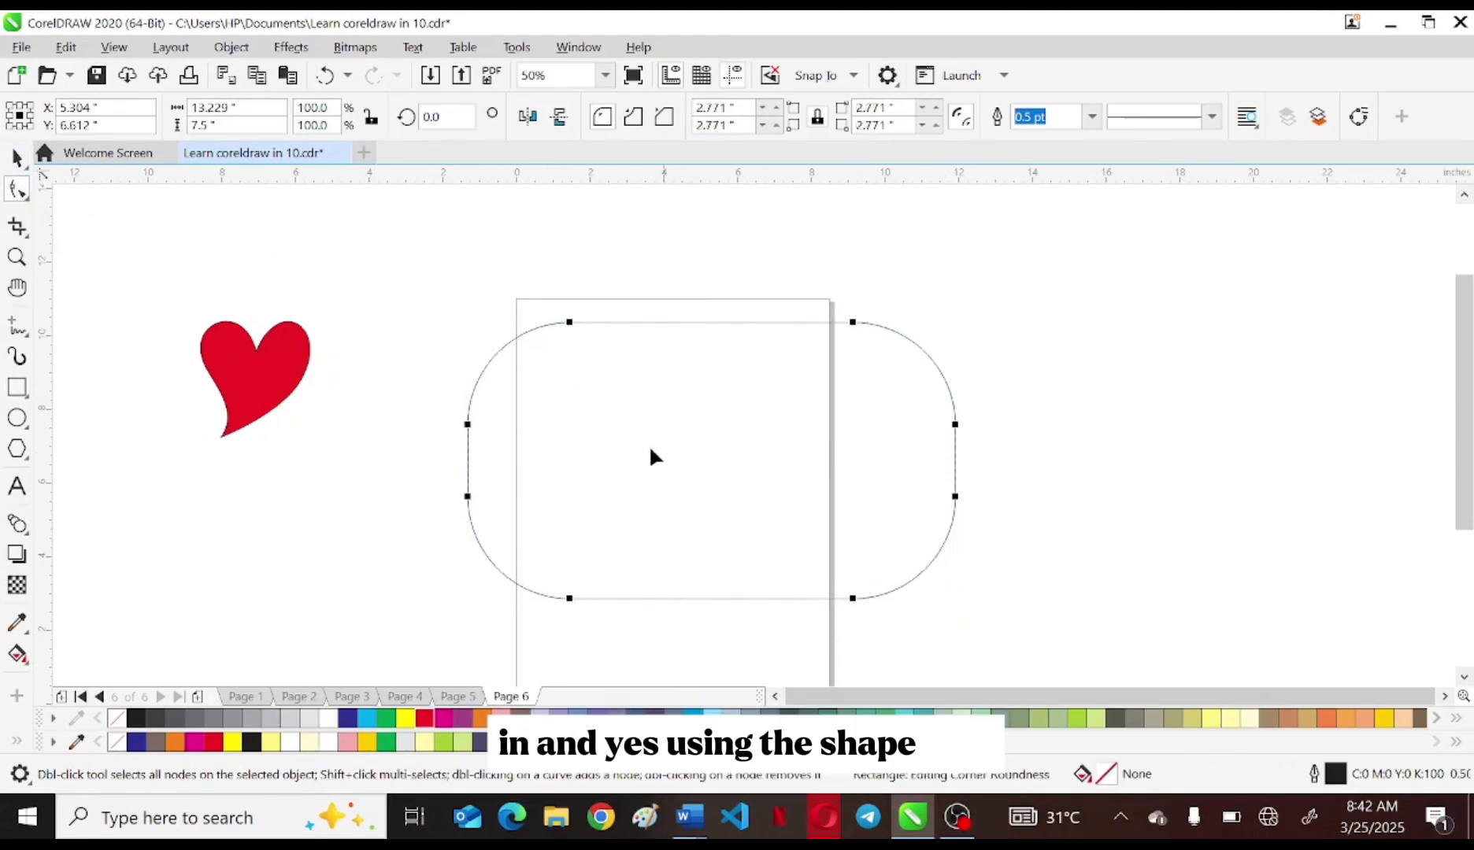
pyautogui.hotkey('ctrl', 'z')
# - Round only the rectangle's upper-left corner by 3.75 inches and its lower-right corner by a smaller radius
pyautogui.moveTo(468, 324); pyautogui.dragTo(621, 459)
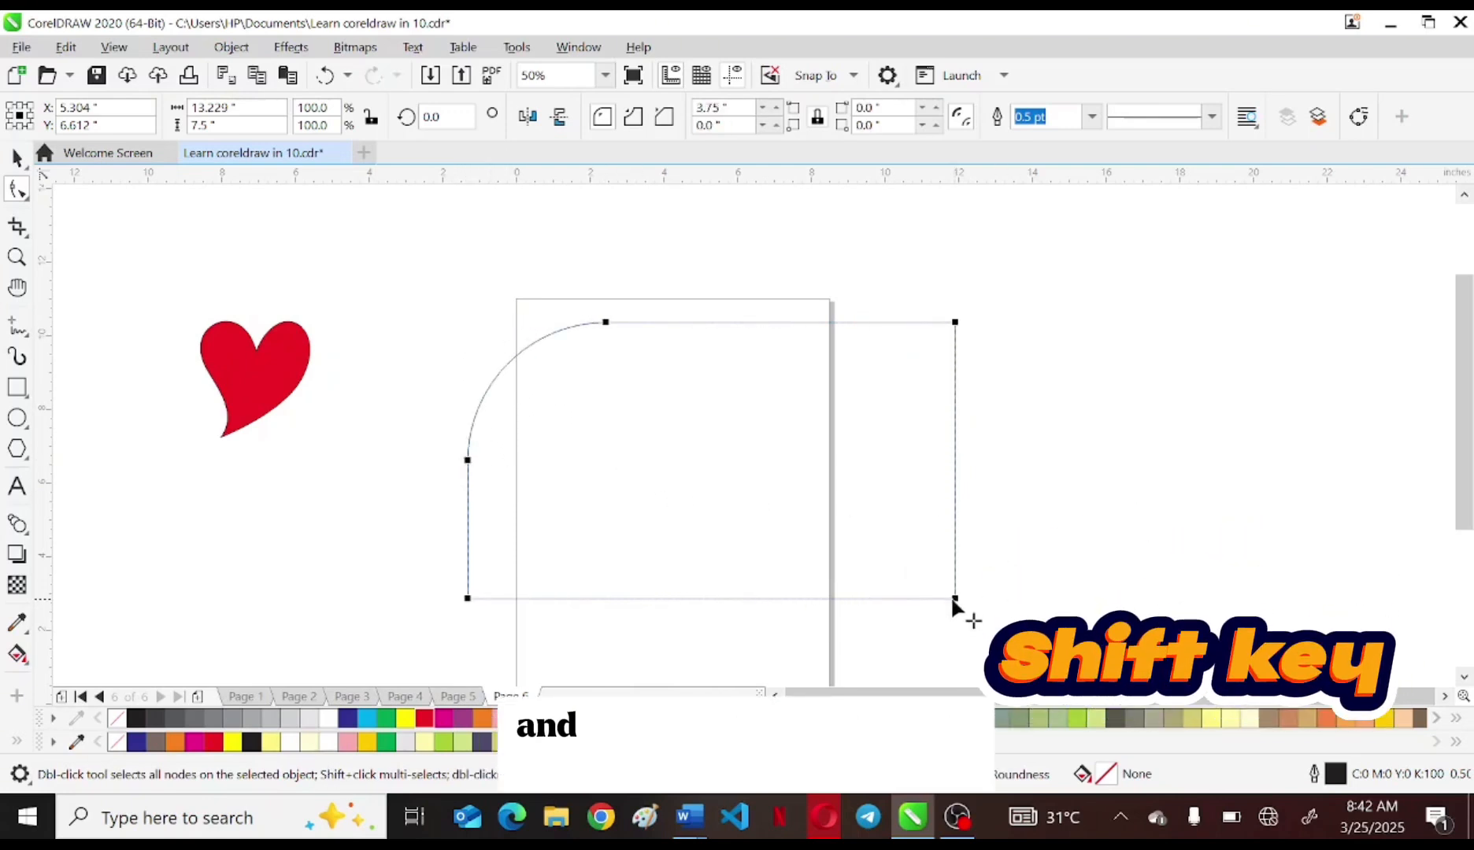
pyautogui.moveTo(955, 600); pyautogui.dragTo(912, 580)
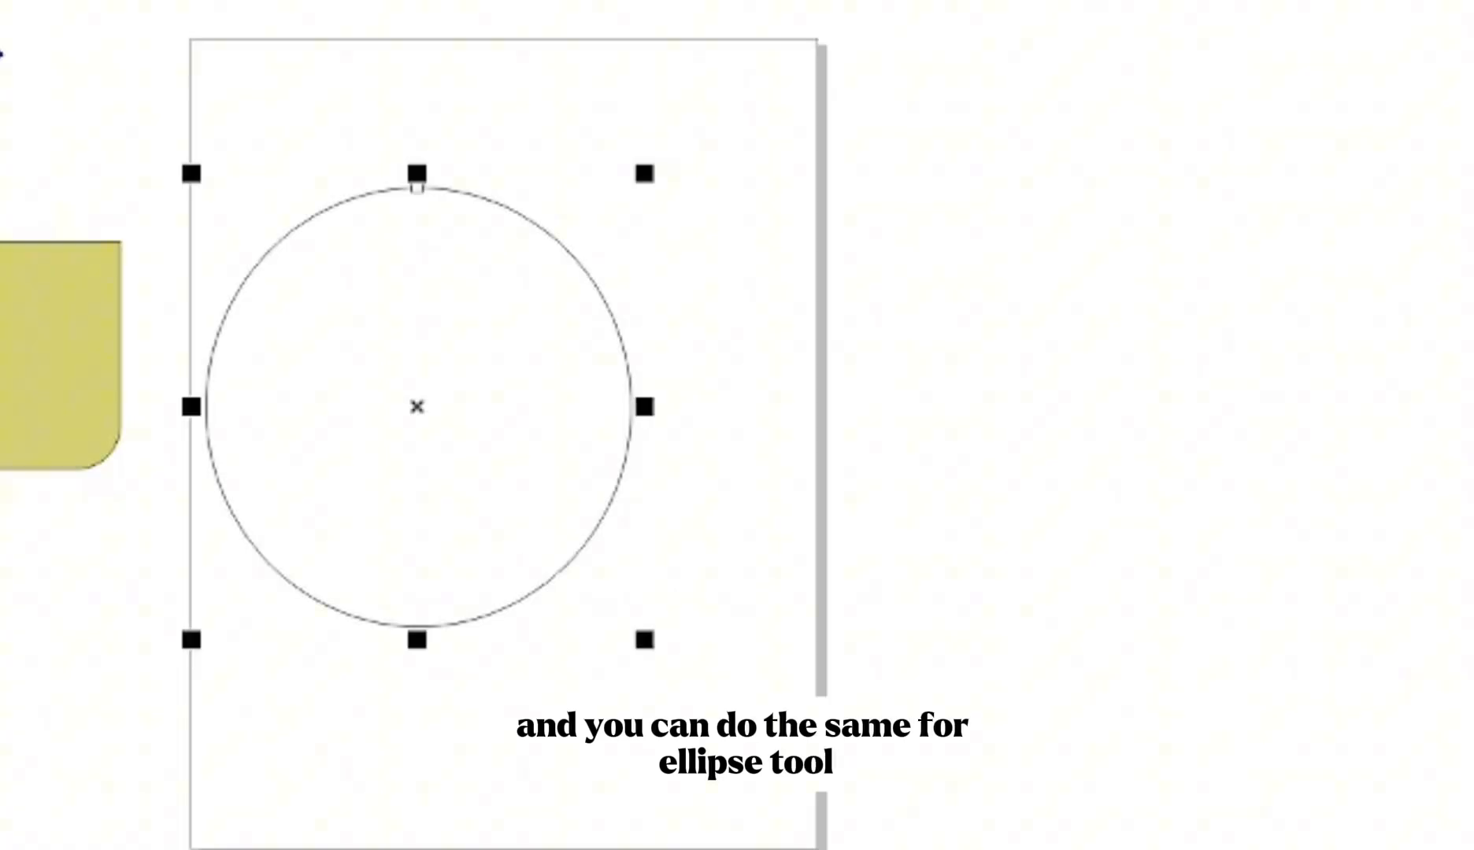
# - Adjust the circle's start and end angles by moving its node along the outline with the Shape tool
pyautogui.press('F10')
pyautogui.moveTo(420, 192); pyautogui.dragTo(501, 630)
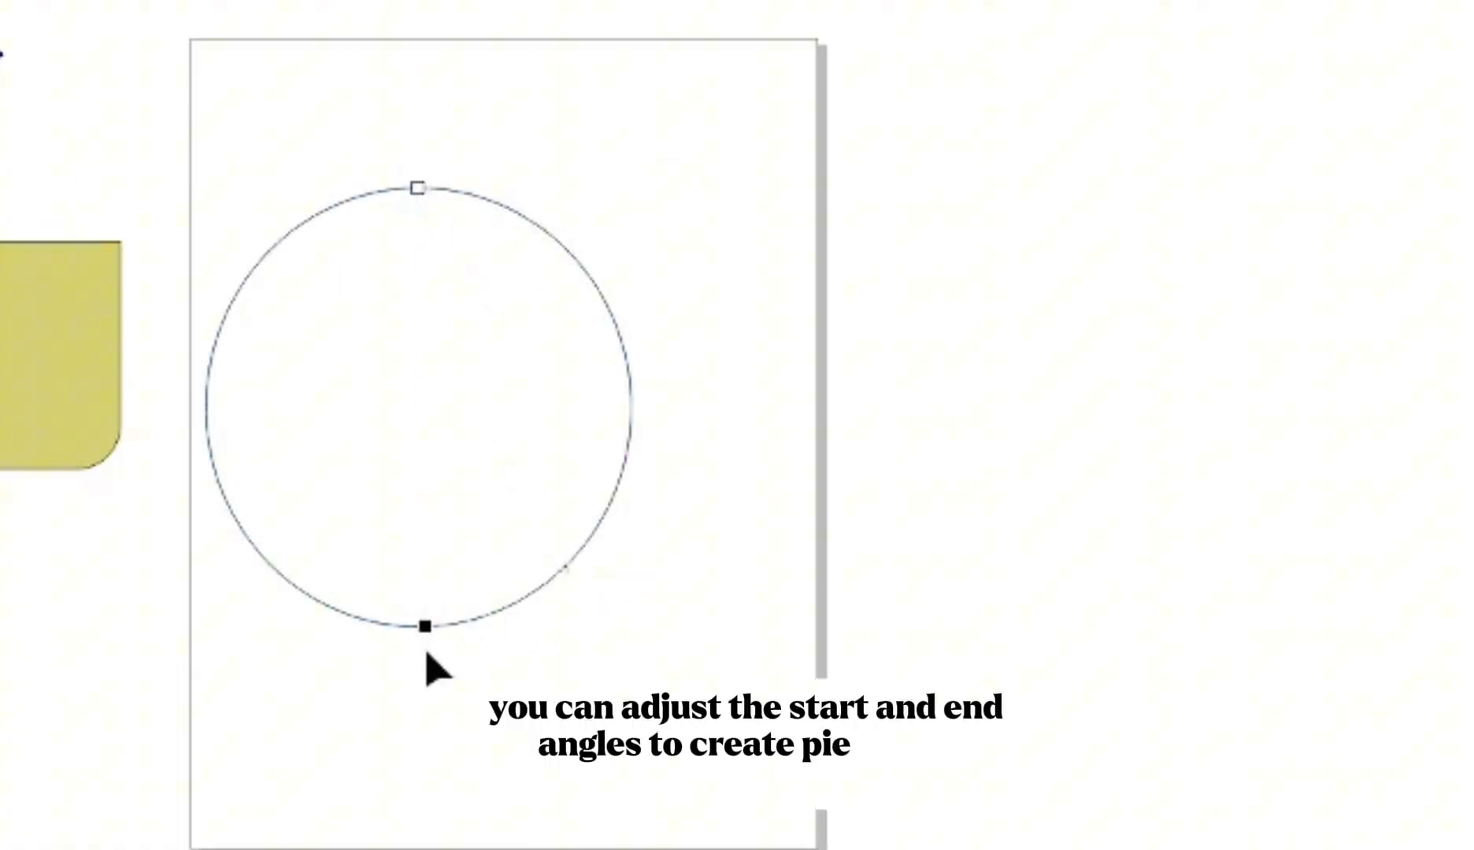
pyautogui.moveTo(429, 669); pyautogui.dragTo(429, 670)
pyautogui.press('space')
pyautogui.click(667, 425)
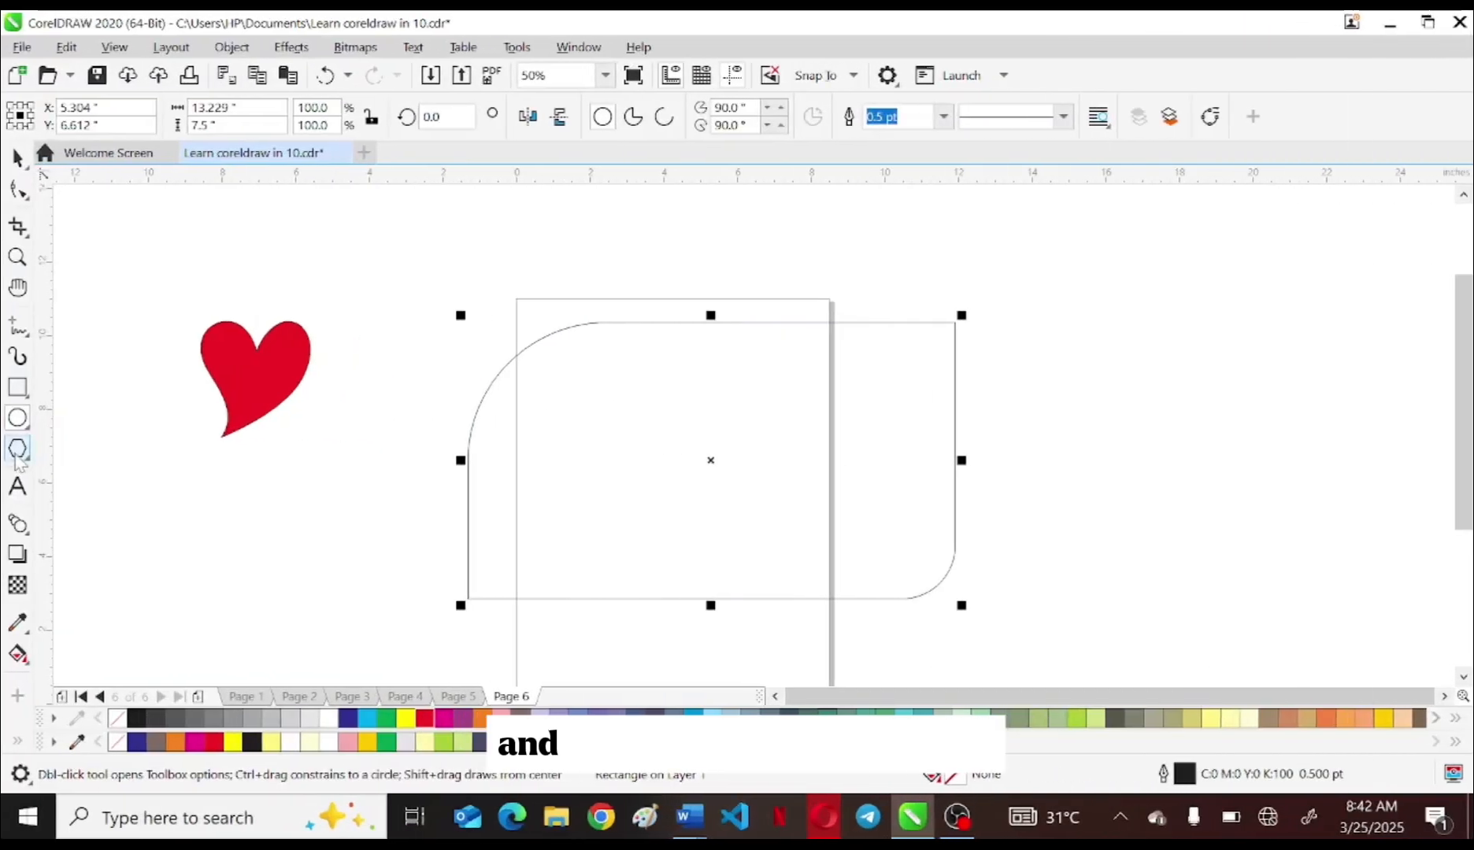
# - Draw a pentagon about 4.6 by 4.4 inches below the heart and pull its nodes inward to form a star
pyautogui.click(17, 449)
pyautogui.moveTo(174, 445); pyautogui.dragTo(355, 616)
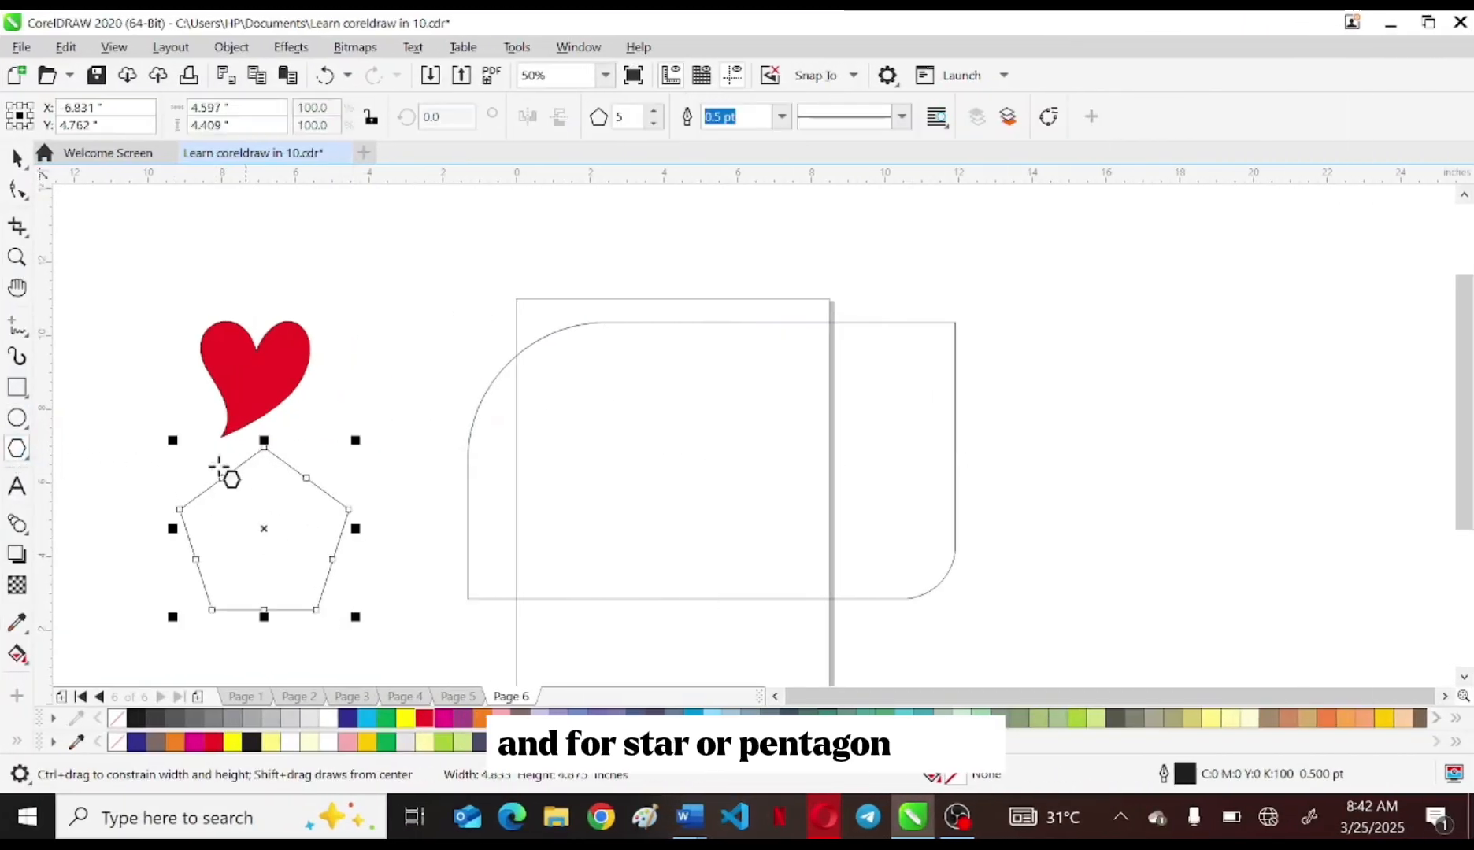
pyautogui.click(24, 201)
pyautogui.moveTo(348, 508); pyautogui.dragTo(293, 524)
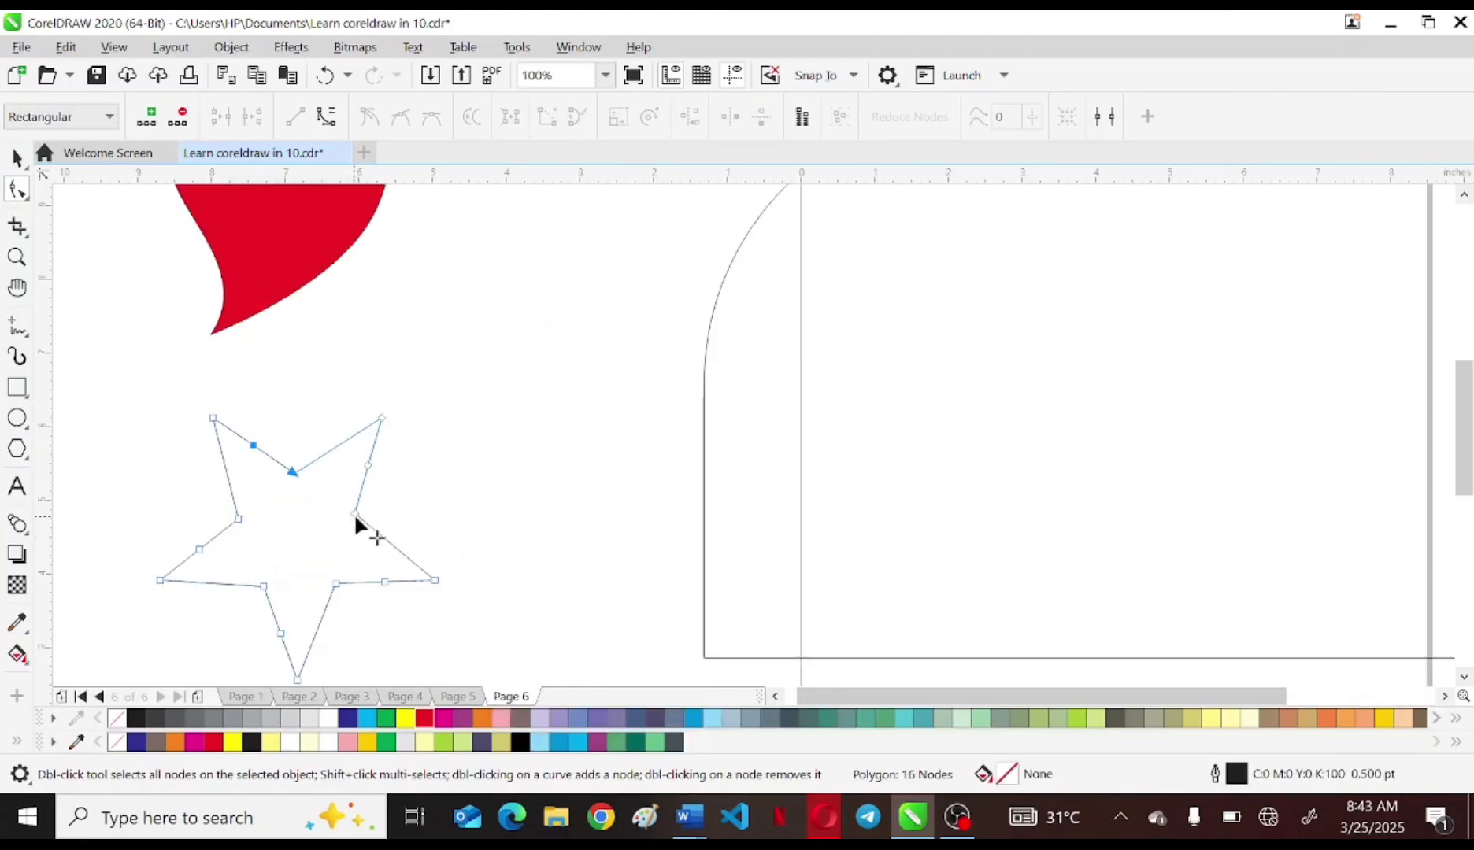
# - Try pulling the star's inner nodes across its center and removing them, and undo these changes
pyautogui.moveTo(355, 516); pyautogui.dragTo(212, 516)
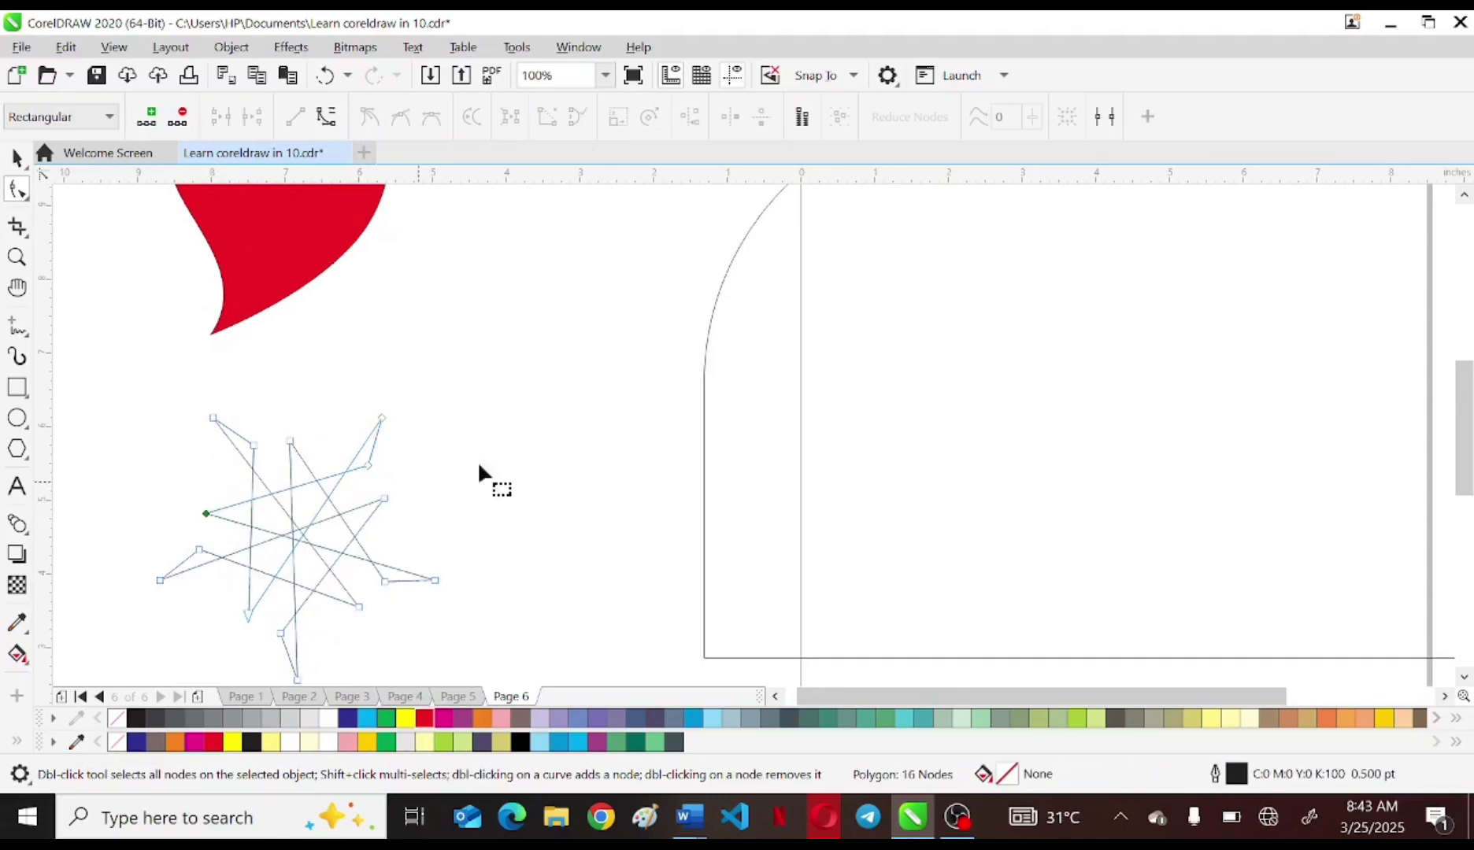
pyautogui.hotkey('ctrl', 'z')
pyautogui.moveTo(357, 513); pyautogui.dragTo(403, 502)
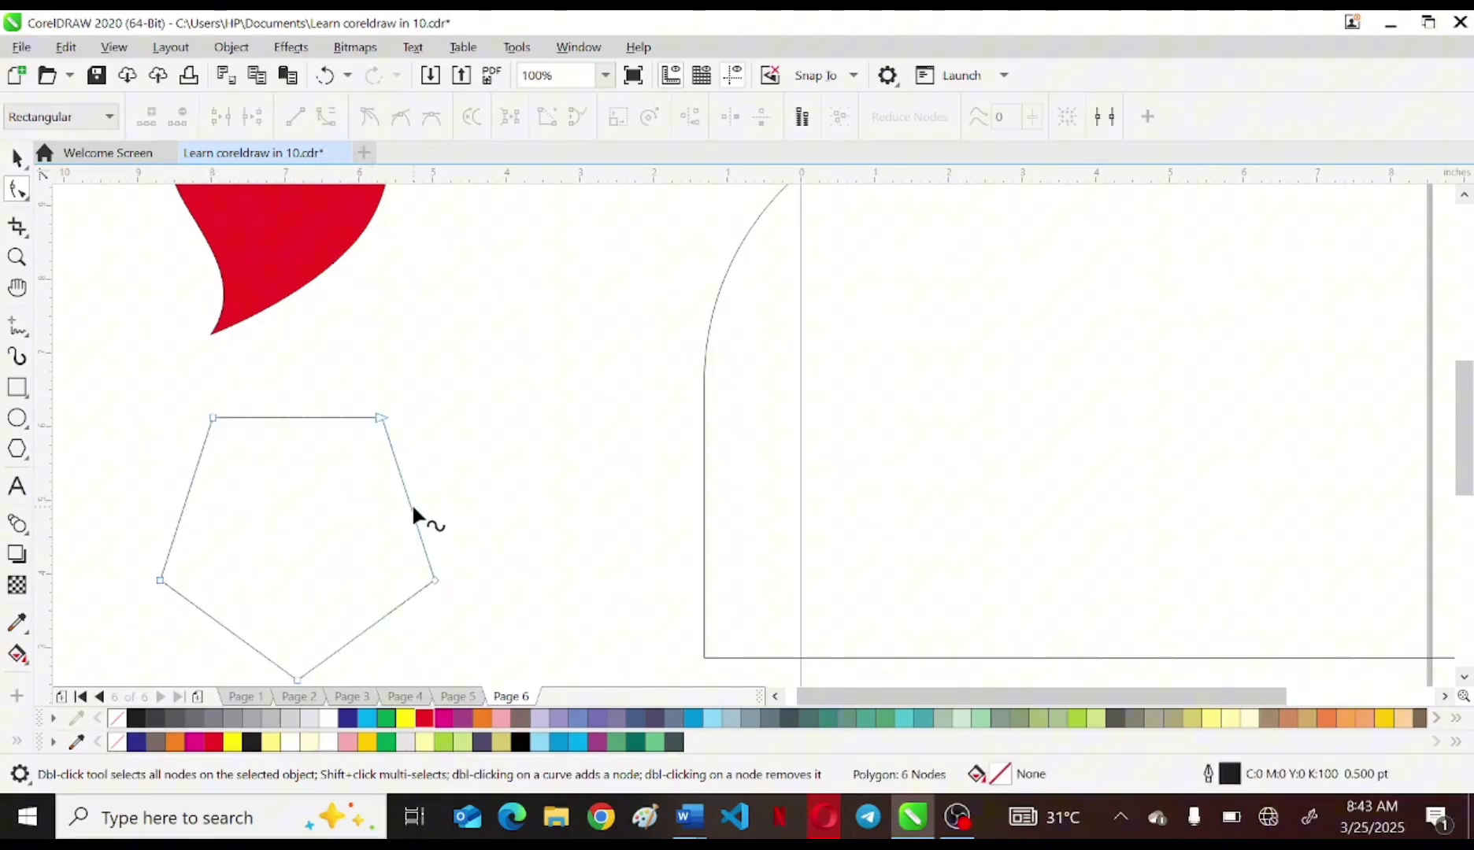
pyautogui.hotkey('ctrl', 'z')
# - Raise the number of sides in the star's polygon properties and move the star onto the rectangle's left edge
pyautogui.rightClick(334, 583)
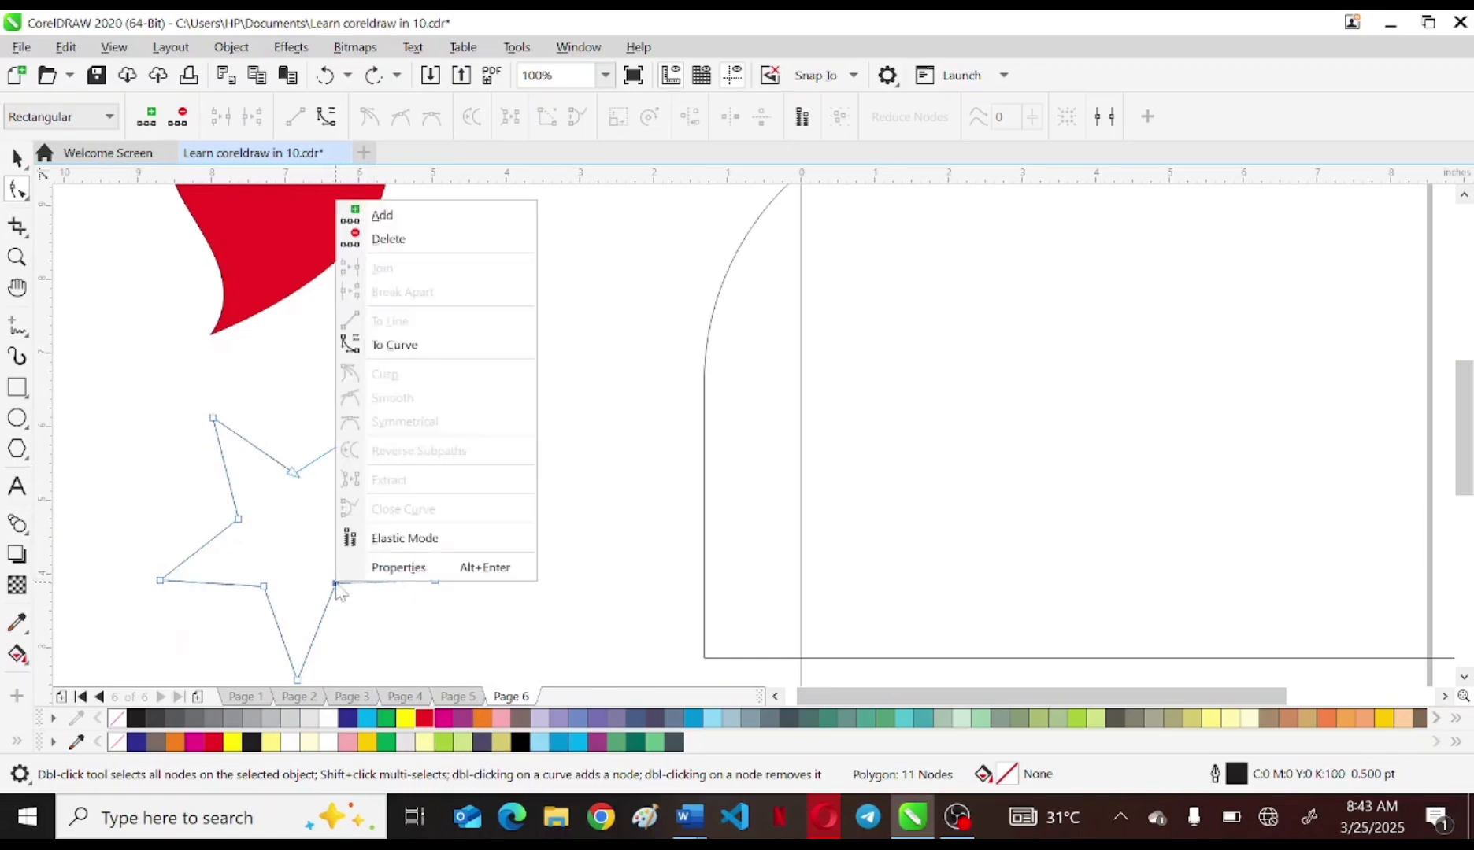
pyautogui.click(386, 567)
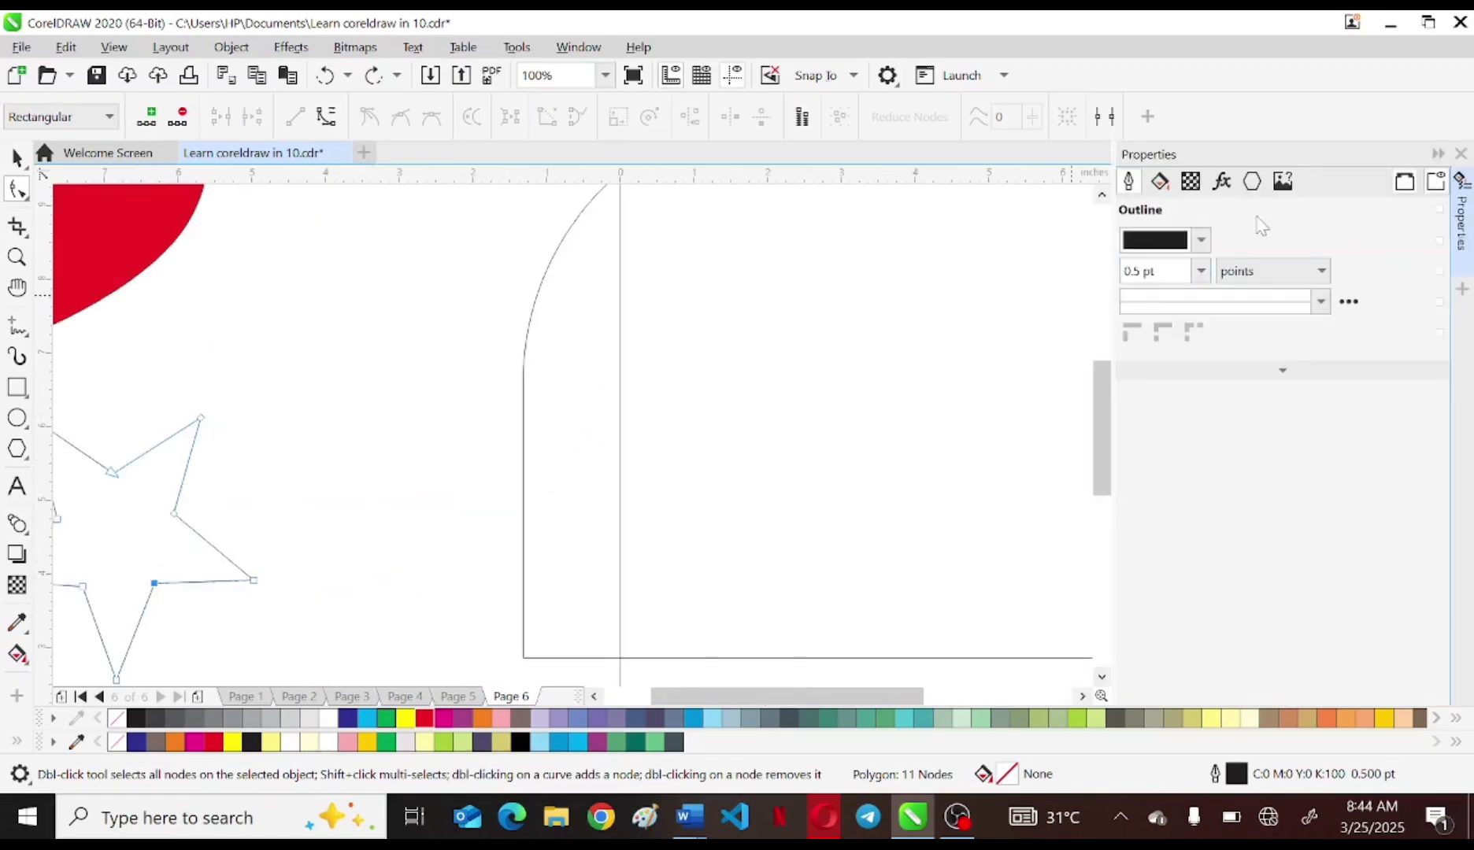
pyautogui.click(1252, 181)
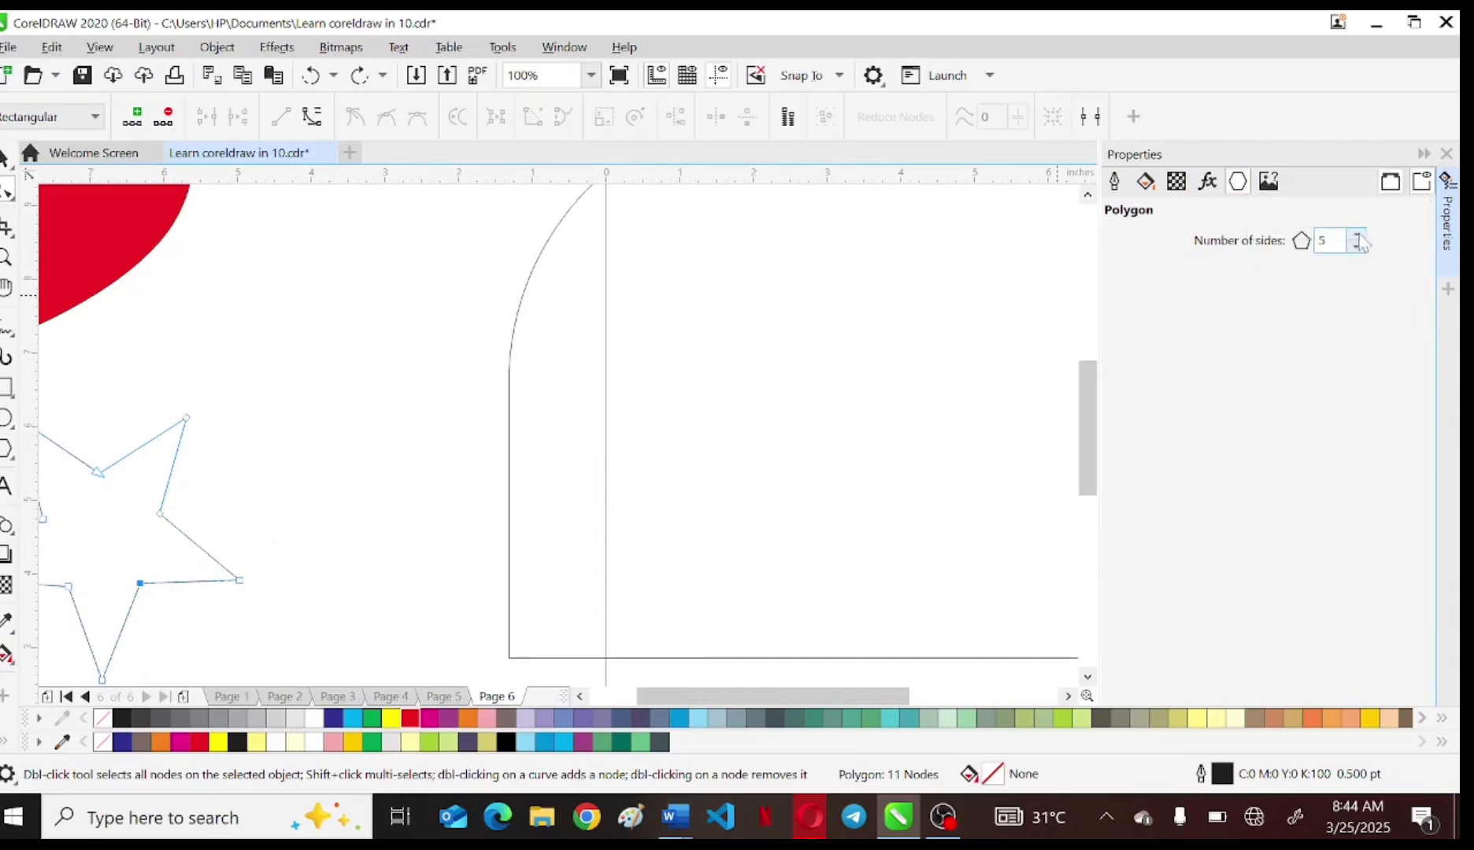
pyautogui.click(1357, 236)
pyautogui.click(1357, 236)
pyautogui.press('space')
pyautogui.moveTo(101, 543); pyautogui.dragTo(431, 503)
# - Set the star's number of sides to 14
pyautogui.click(1357, 236)
pyautogui.click(1357, 235)
pyautogui.click(1357, 235)
pyautogui.click(1357, 235)
pyautogui.click(1357, 235)
pyautogui.click(1357, 235)
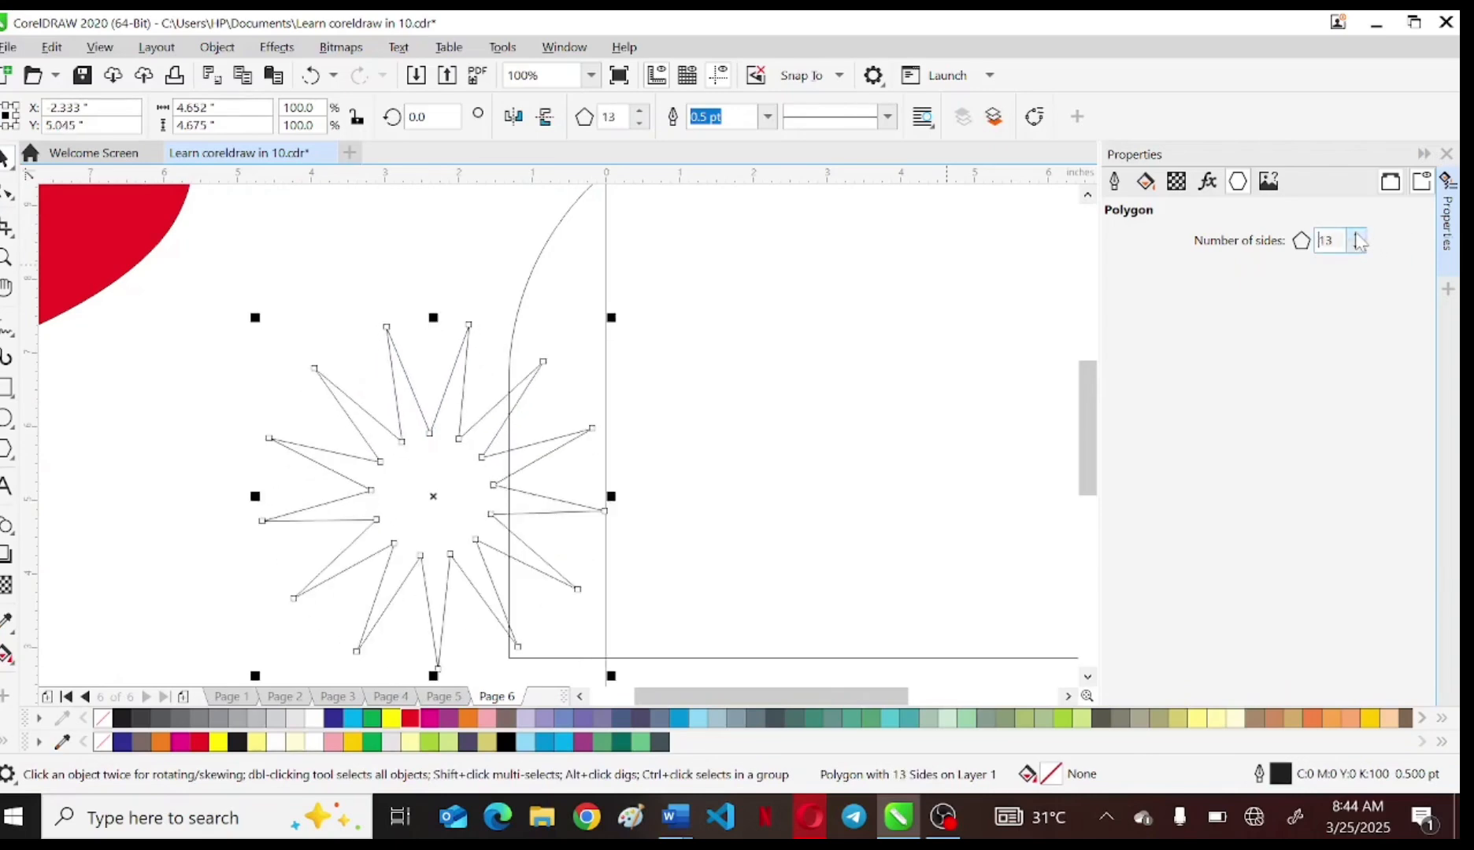
pyautogui.click(1357, 235)
# - Pull the star's inner nodes outward with the Shape tool to shorten its points
pyautogui.press('space')
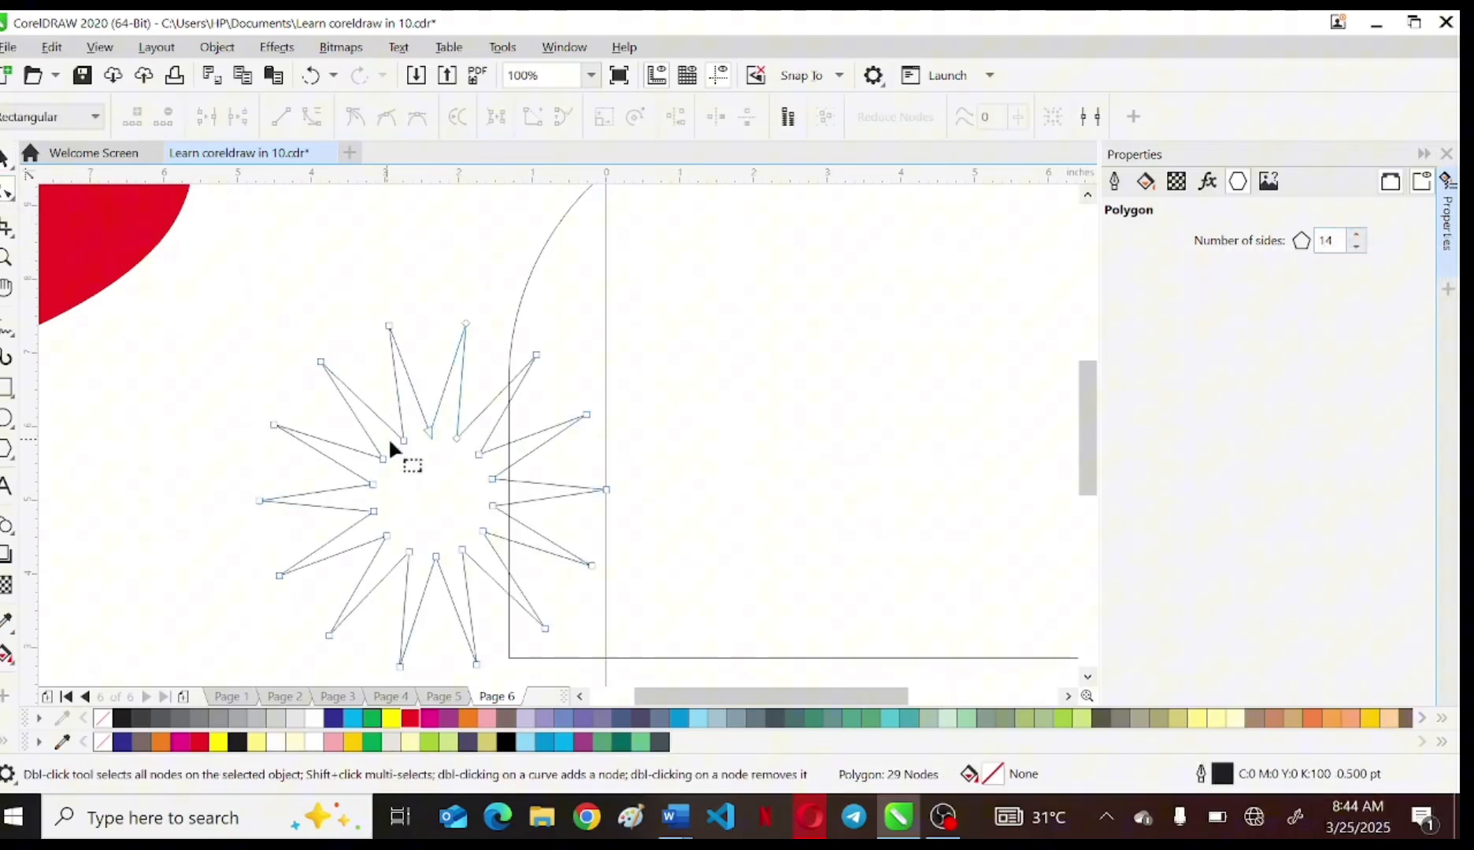
pyautogui.moveTo(425, 425); pyautogui.dragTo(416, 356)
pyautogui.press('space')
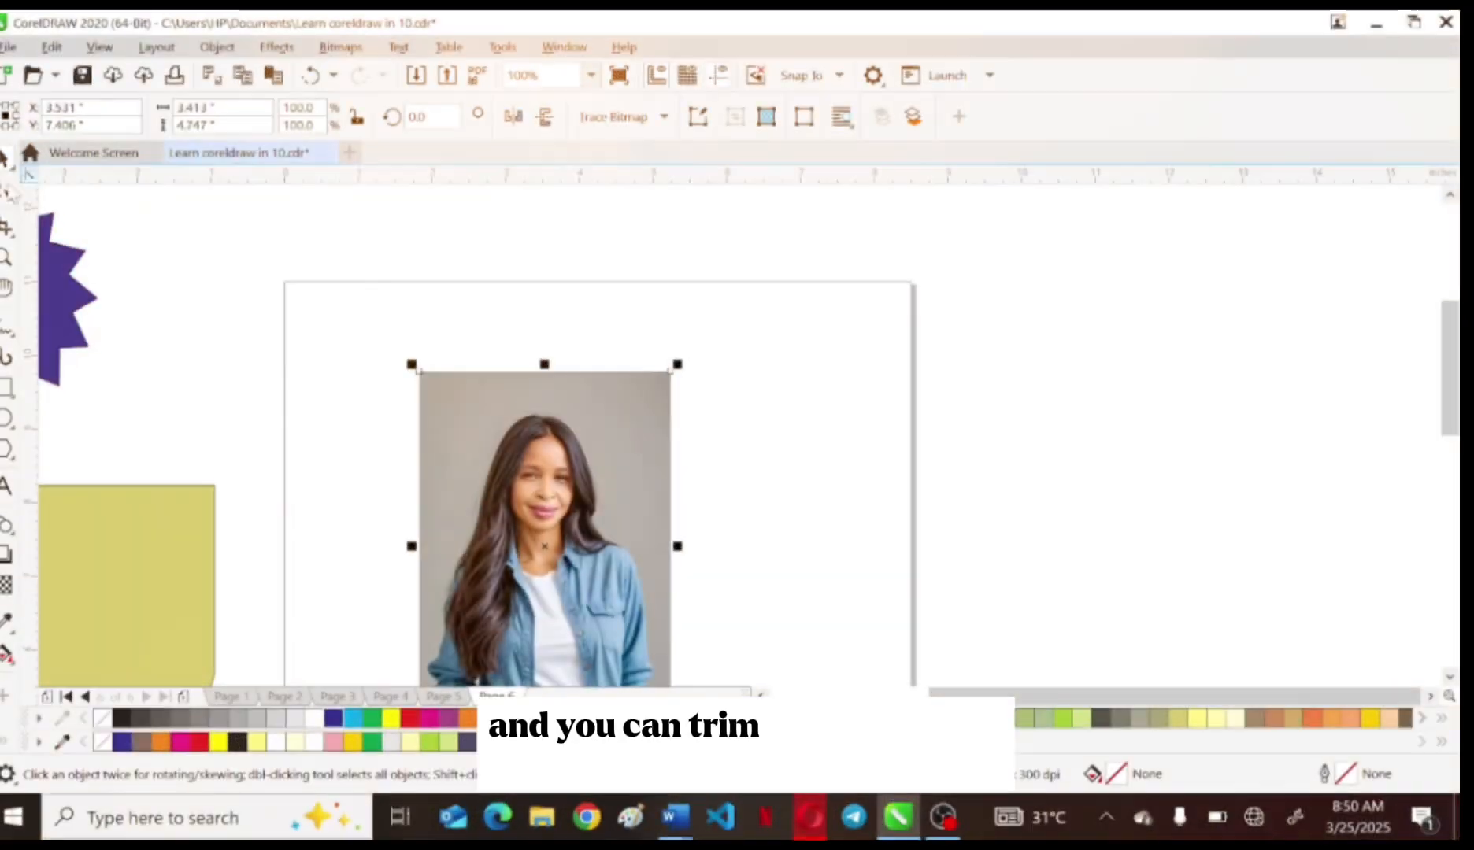
# - With the Shape tool, add a node midway along the photo's top edge and pull it down to the top of the head
pyautogui.click(7, 191)
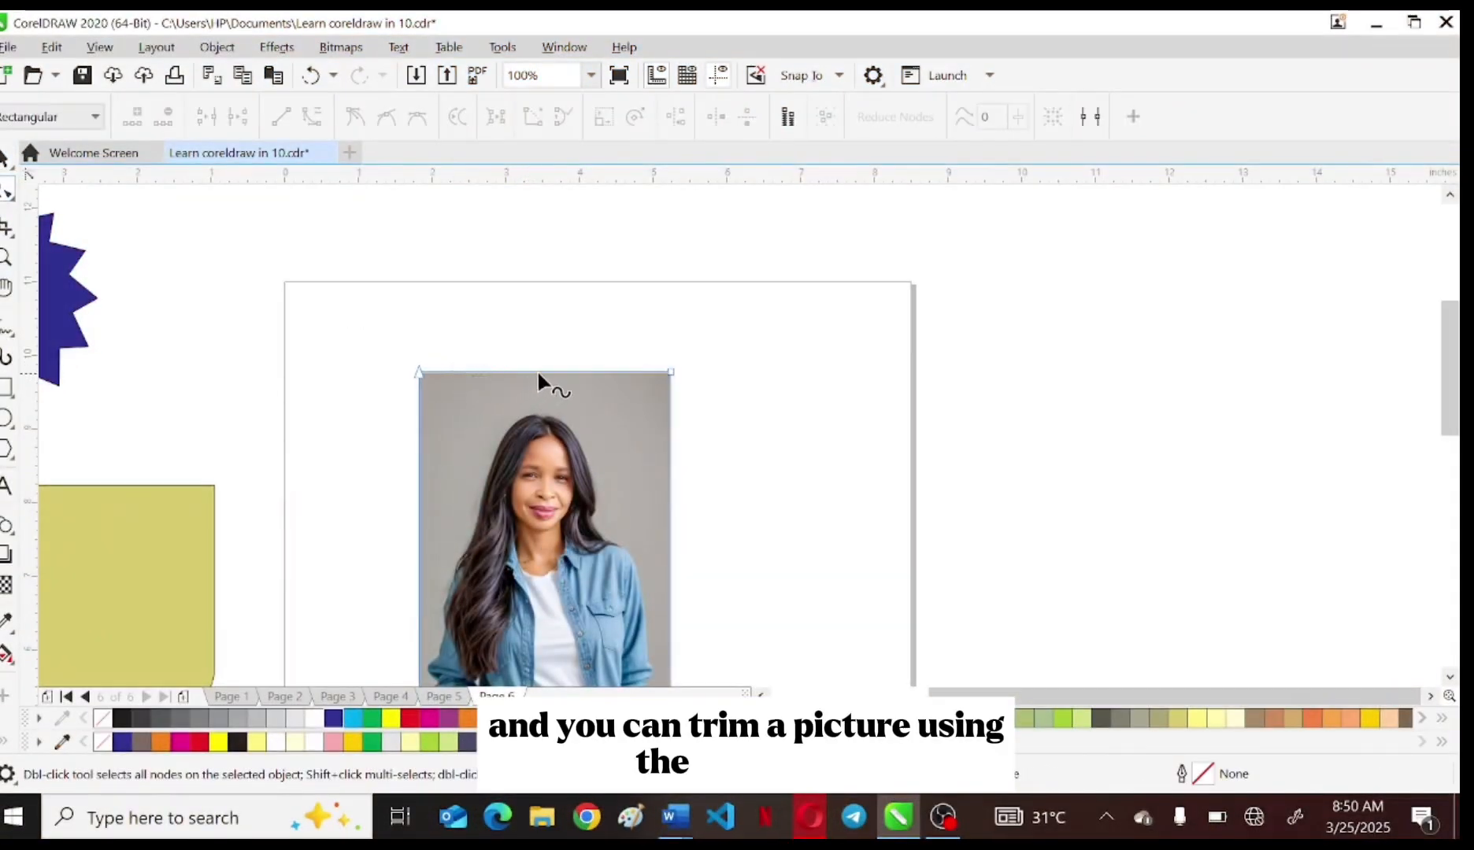
pyautogui.doubleClick(541, 371)
pyautogui.moveTo(541, 371); pyautogui.dragTo(546, 414)
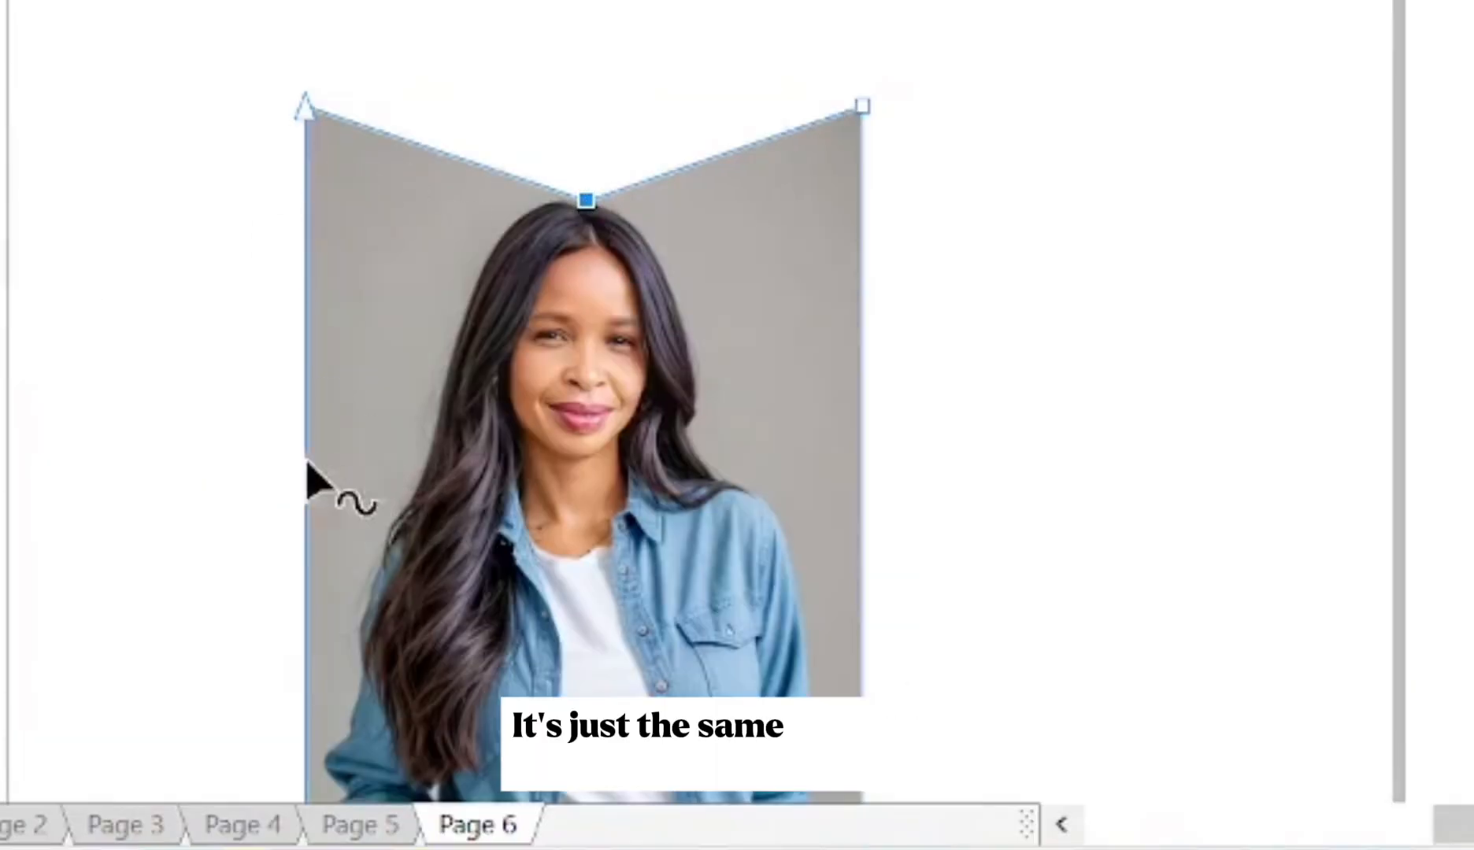
# - Add two nodes on the photo's left edge, pull the upper one in to the hair, and remove the upper-left corner node
pyautogui.click(319, 454)
pyautogui.doubleClick(308, 454)
pyautogui.doubleClick(301, 336)
pyautogui.moveTo(301, 336); pyautogui.dragTo(423, 455)
pyautogui.doubleClick(306, 107)
# - Pull the photo's right edge in toward the shoulder and hair with added nodes, and remove the upper-right corner node
pyautogui.doubleClick(860, 547)
pyautogui.moveTo(861, 547); pyautogui.dragTo(766, 508)
pyautogui.moveTo(860, 105); pyautogui.dragTo(711, 239)
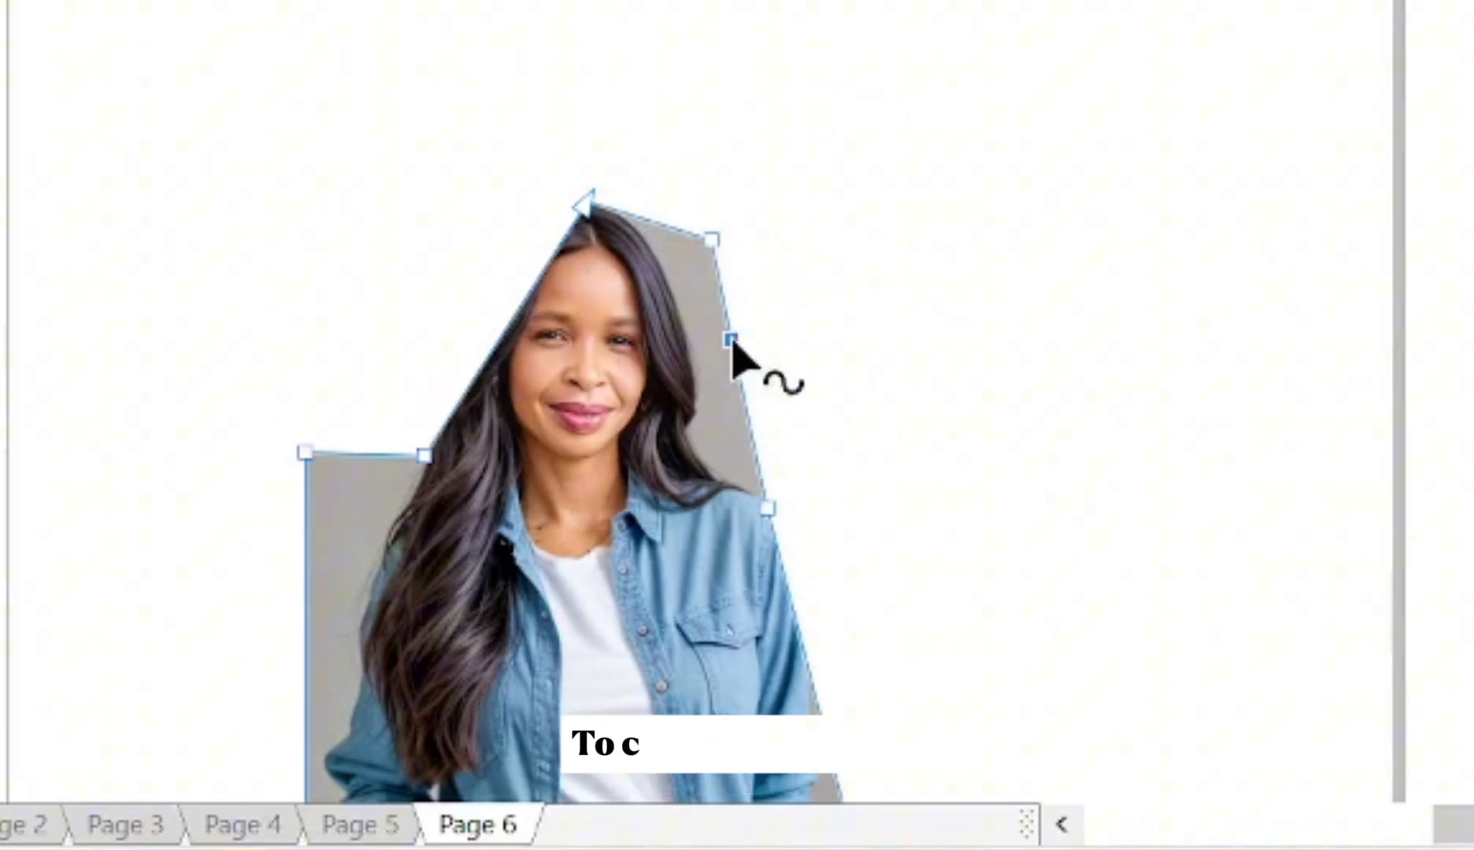
pyautogui.moveTo(731, 341); pyautogui.dragTo(681, 347)
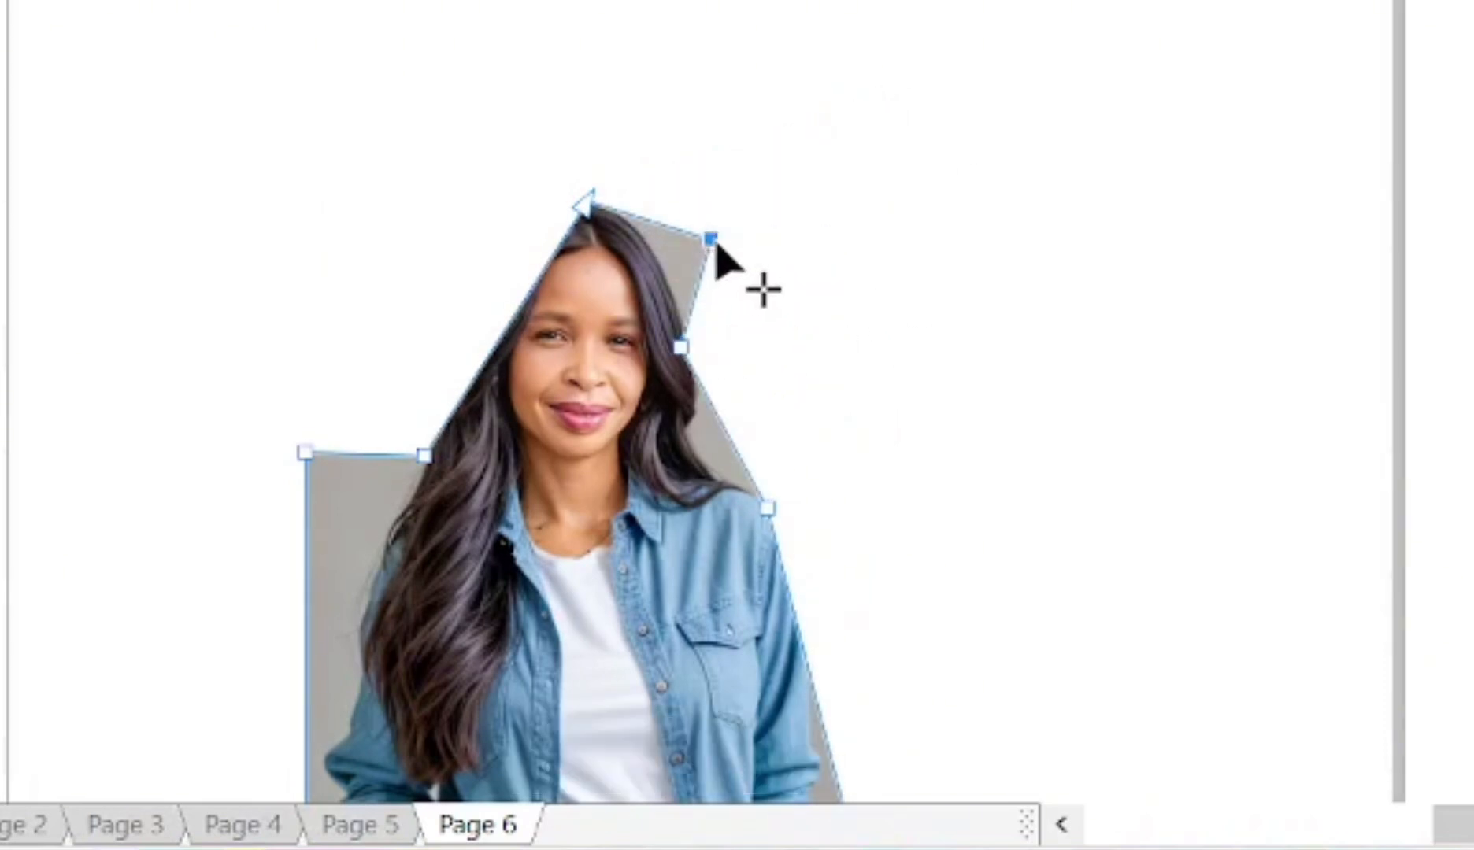
pyautogui.press('Delete')
# - Convert the outline segment on the right of the head to a curve and bend it along the hair
pyautogui.scroll(3, 600, 277)
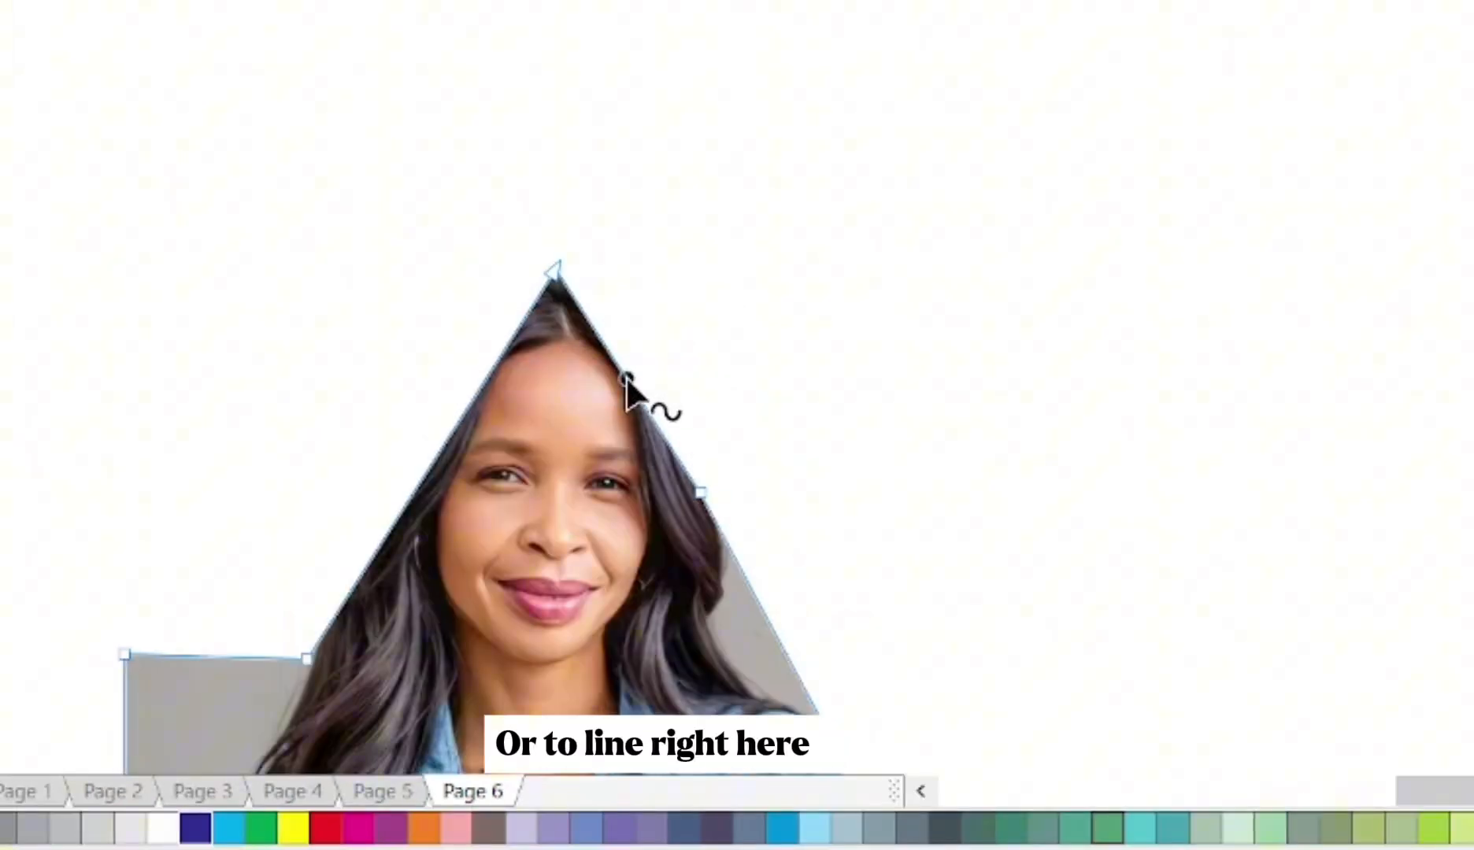
pyautogui.rightClick(626, 379)
pyautogui.click(802, 559)
pyautogui.moveTo(659, 353)
pyautogui.mouseDown()
pyautogui.moveTo(676, 312)
pyautogui.moveTo(645, 339)
pyautogui.mouseUp()
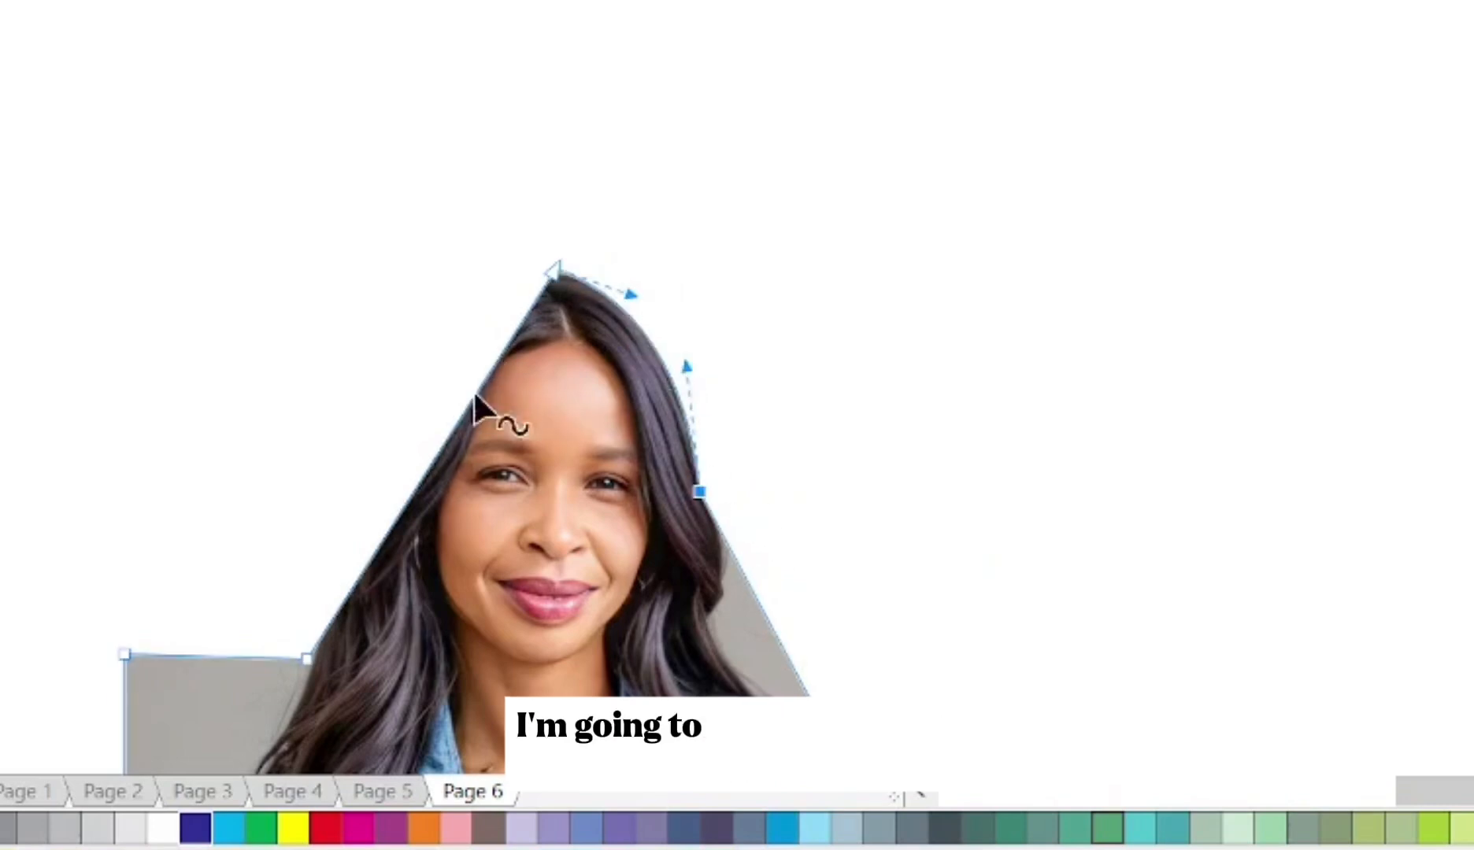
# - Convert the outline segment on the left of the head to a curve and bend it around the hair
pyautogui.rightClick(461, 415)
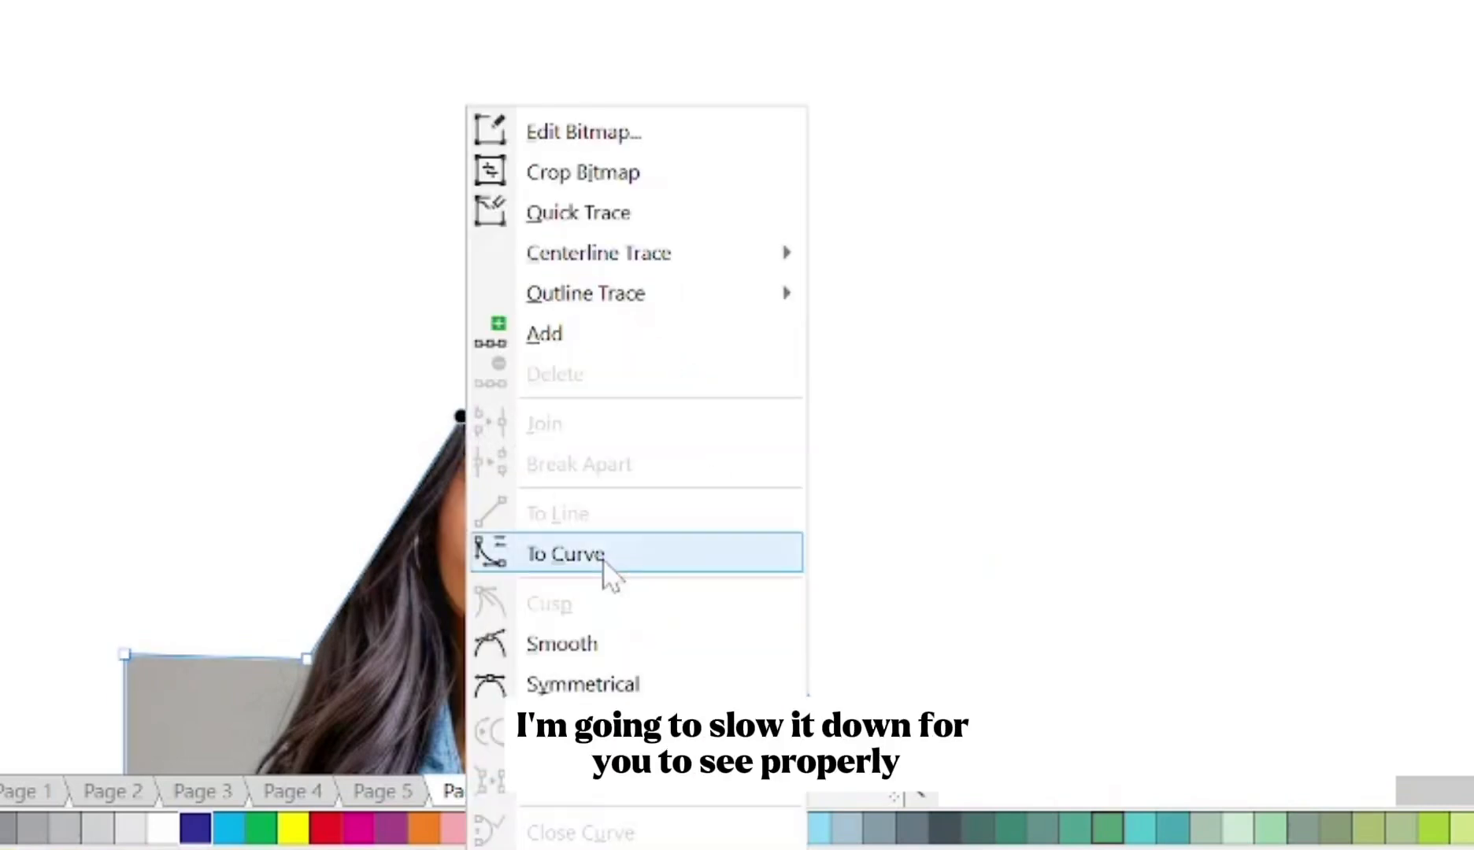
pyautogui.click(605, 557)
pyautogui.moveTo(455, 449); pyautogui.dragTo(363, 269)
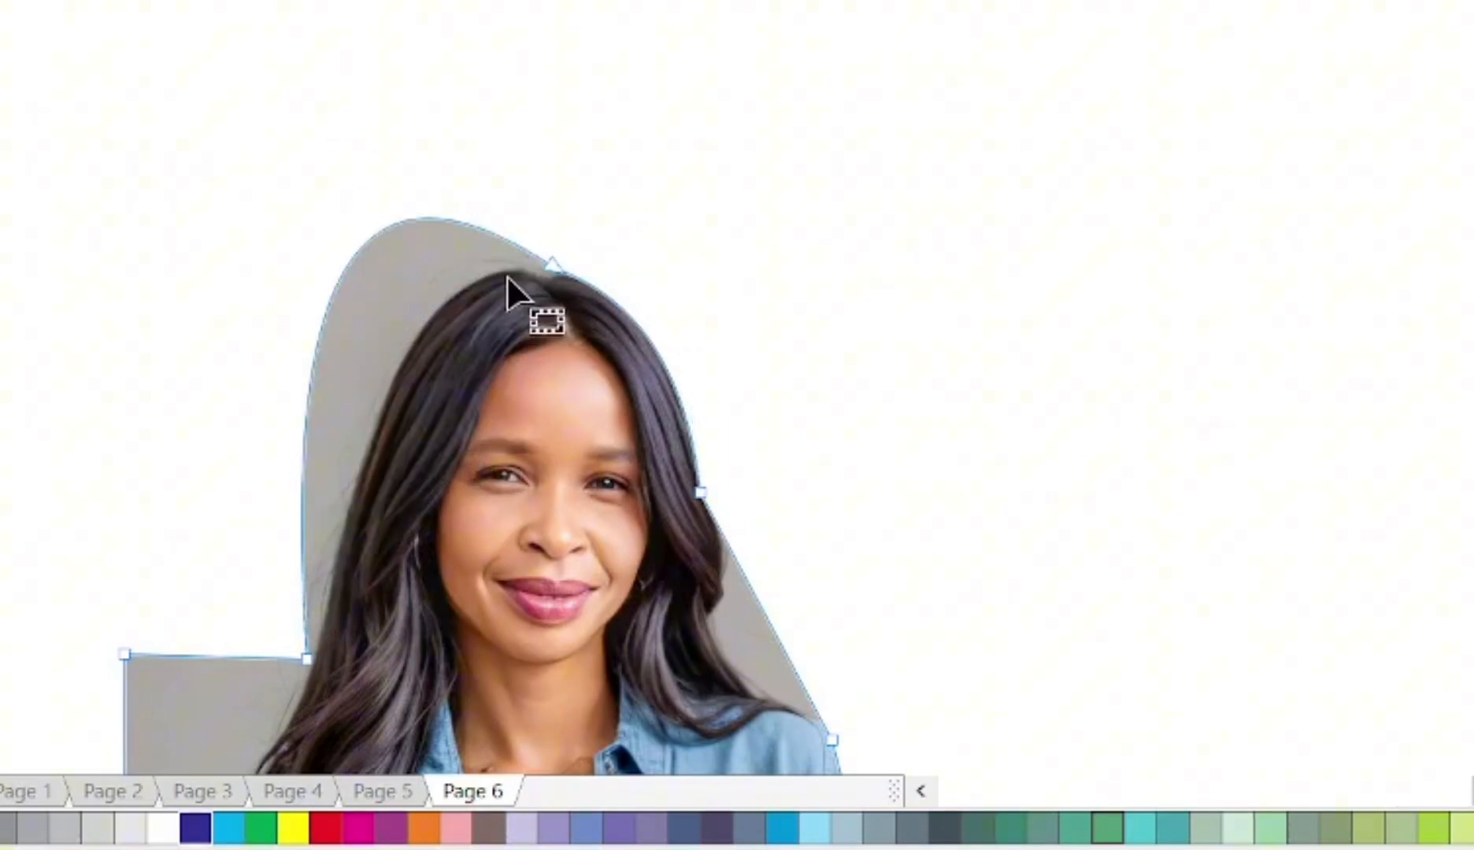
pyautogui.scroll(2, 507, 280)
pyautogui.moveTo(268, 199); pyautogui.dragTo(417, 308)
# - Add nodes across the top of the head and pull the outline down into the hair parting, removing the surplus node
pyautogui.scroll(3, 565, 236)
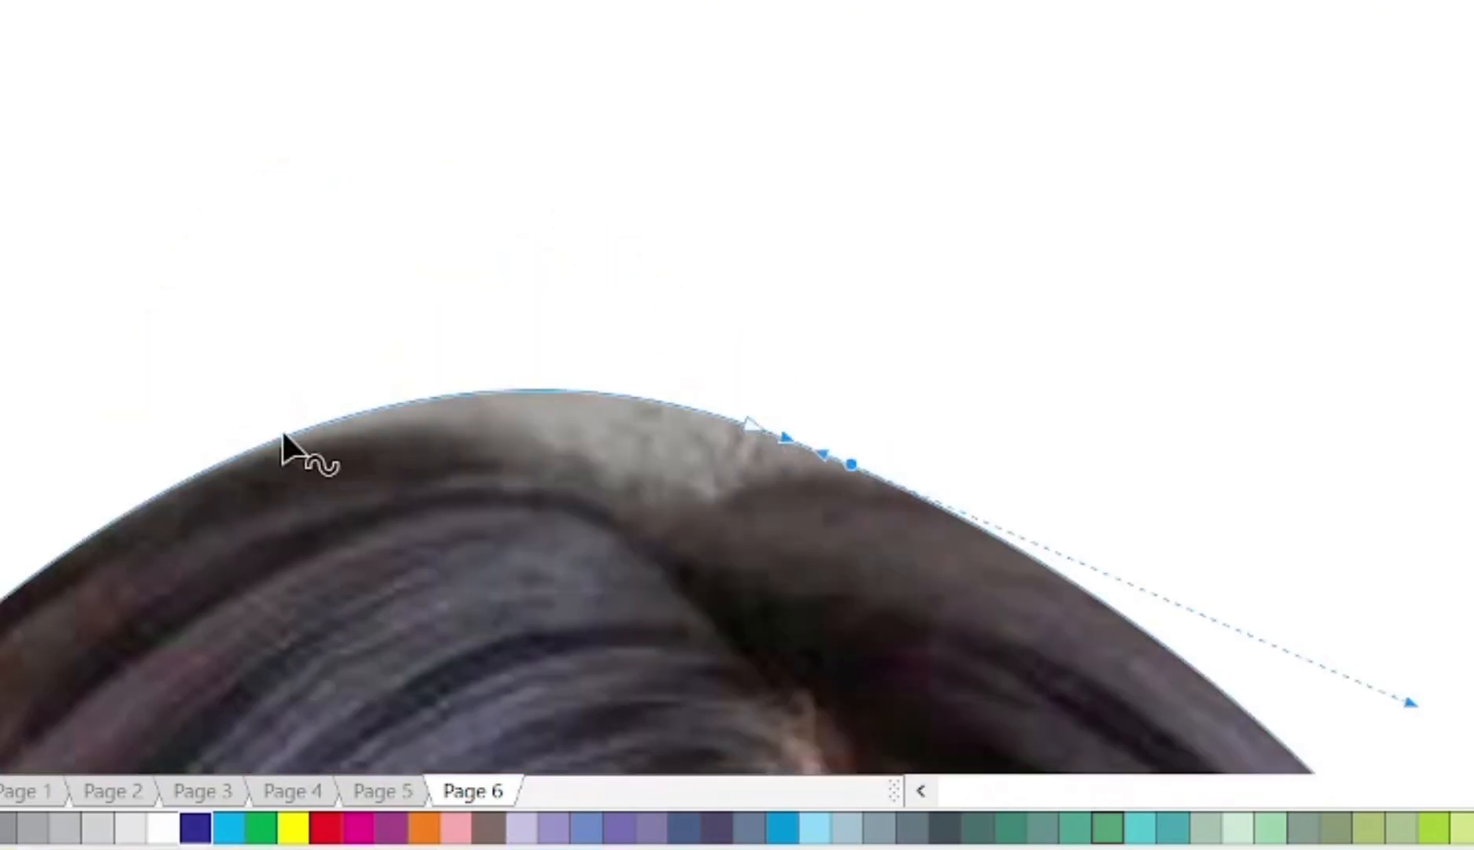
pyautogui.doubleClick(189, 477)
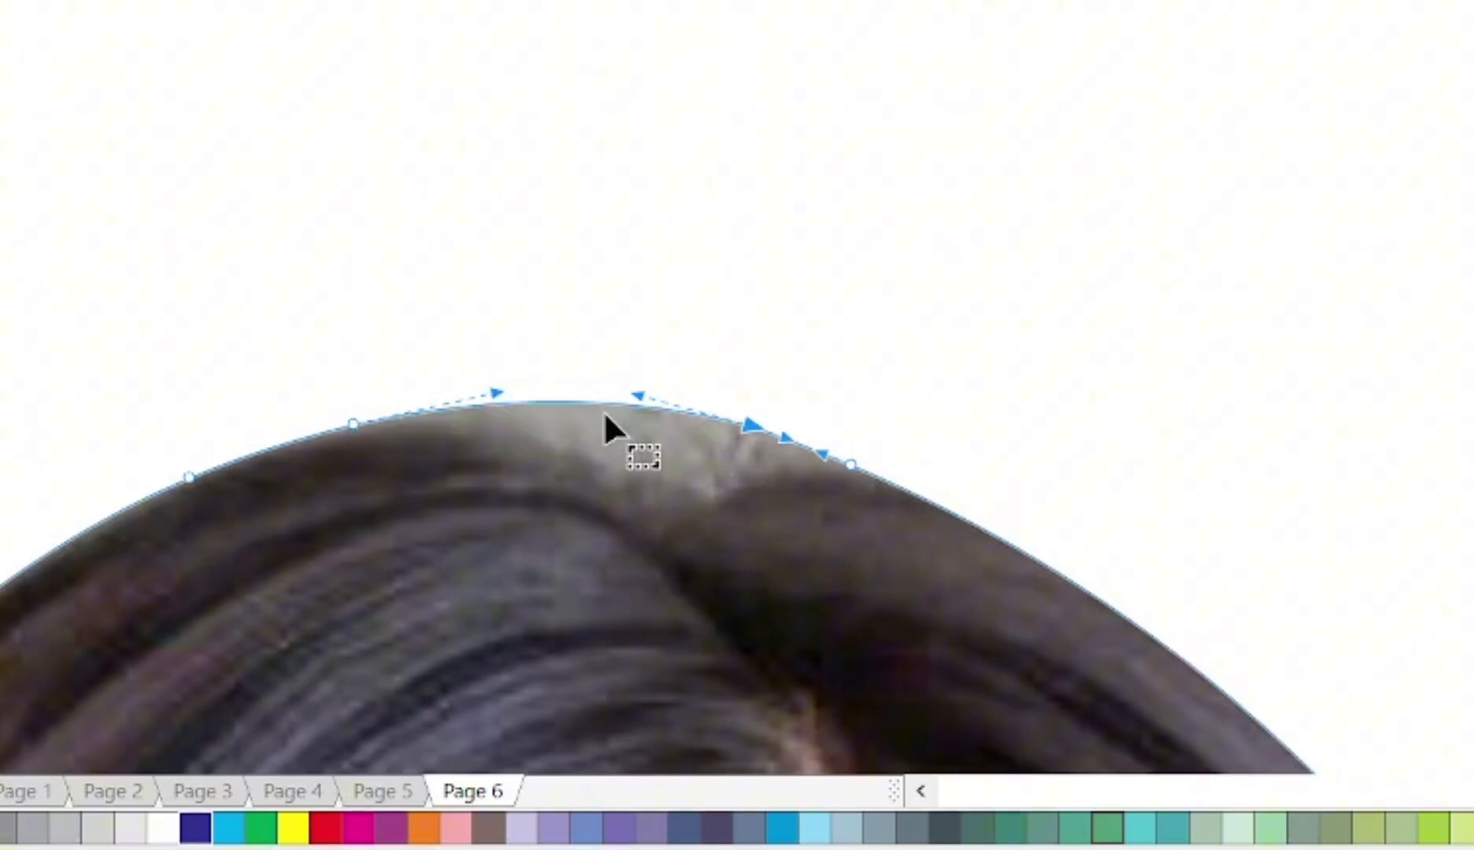
pyautogui.moveTo(608, 411); pyautogui.dragTo(685, 496)
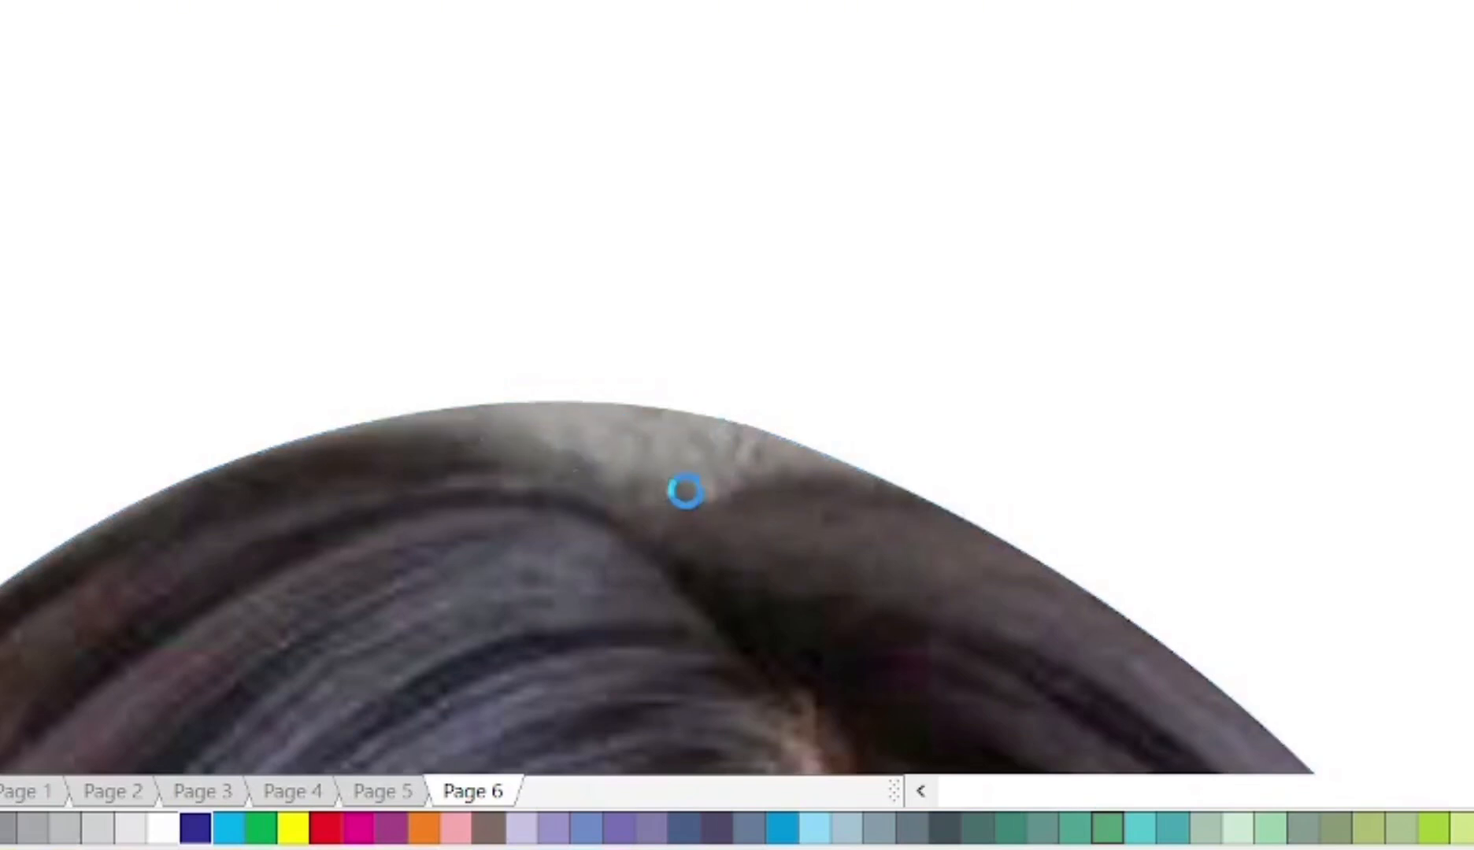
pyautogui.moveTo(739, 430); pyautogui.dragTo(878, 472)
pyautogui.doubleClick(352, 426)
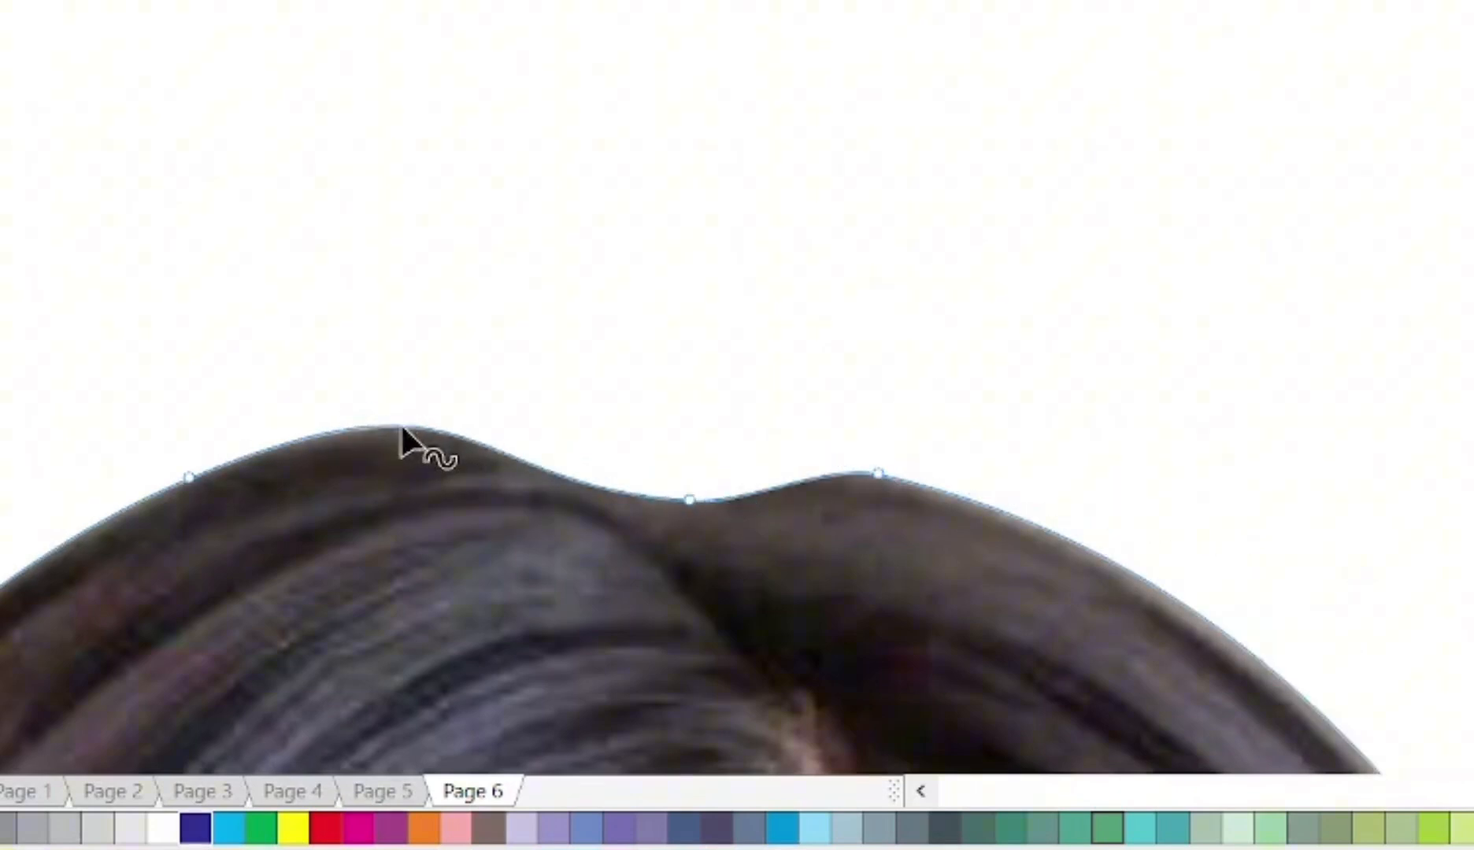
# - Add and reposition nodes on both sides of the hair parting to fit the outline to the dip
pyautogui.doubleClick(548, 477)
pyautogui.moveTo(546, 476)
pyautogui.mouseDown()
pyautogui.moveTo(577, 422)
pyautogui.moveTo(547, 447)
pyautogui.mouseUp()
pyautogui.moveTo(630, 500); pyautogui.dragTo(632, 482)
pyautogui.click(780, 491)
pyautogui.doubleClick(877, 475)
pyautogui.hotkey('ctrl', 'z')
pyautogui.moveTo(689, 500); pyautogui.dragTo(758, 492)
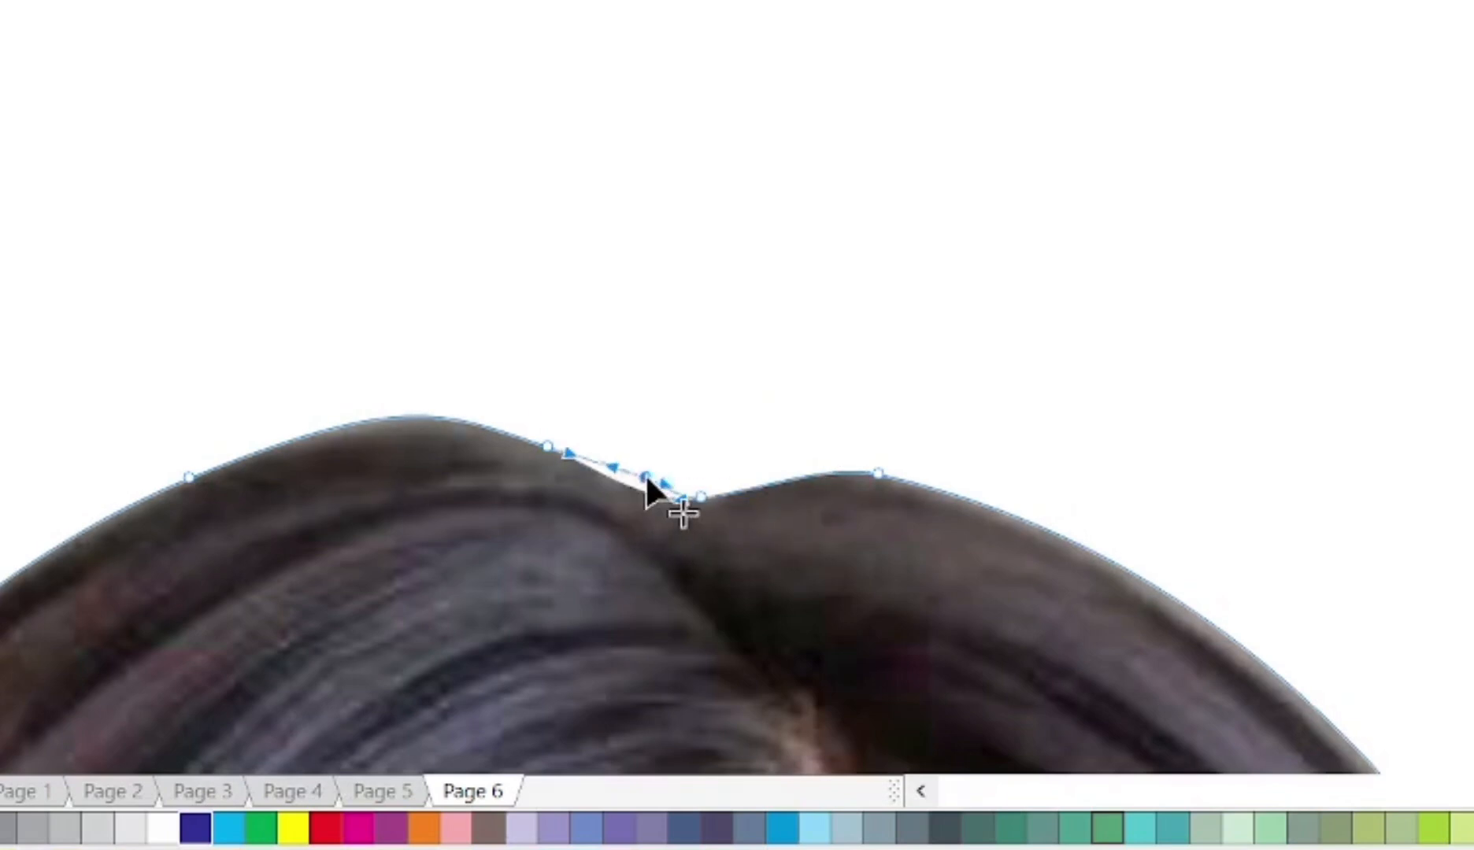
# - Add a node close to the hair parting, remove the one farther left, and add a node on the crown's left side
pyautogui.scroll(2, 648, 492)
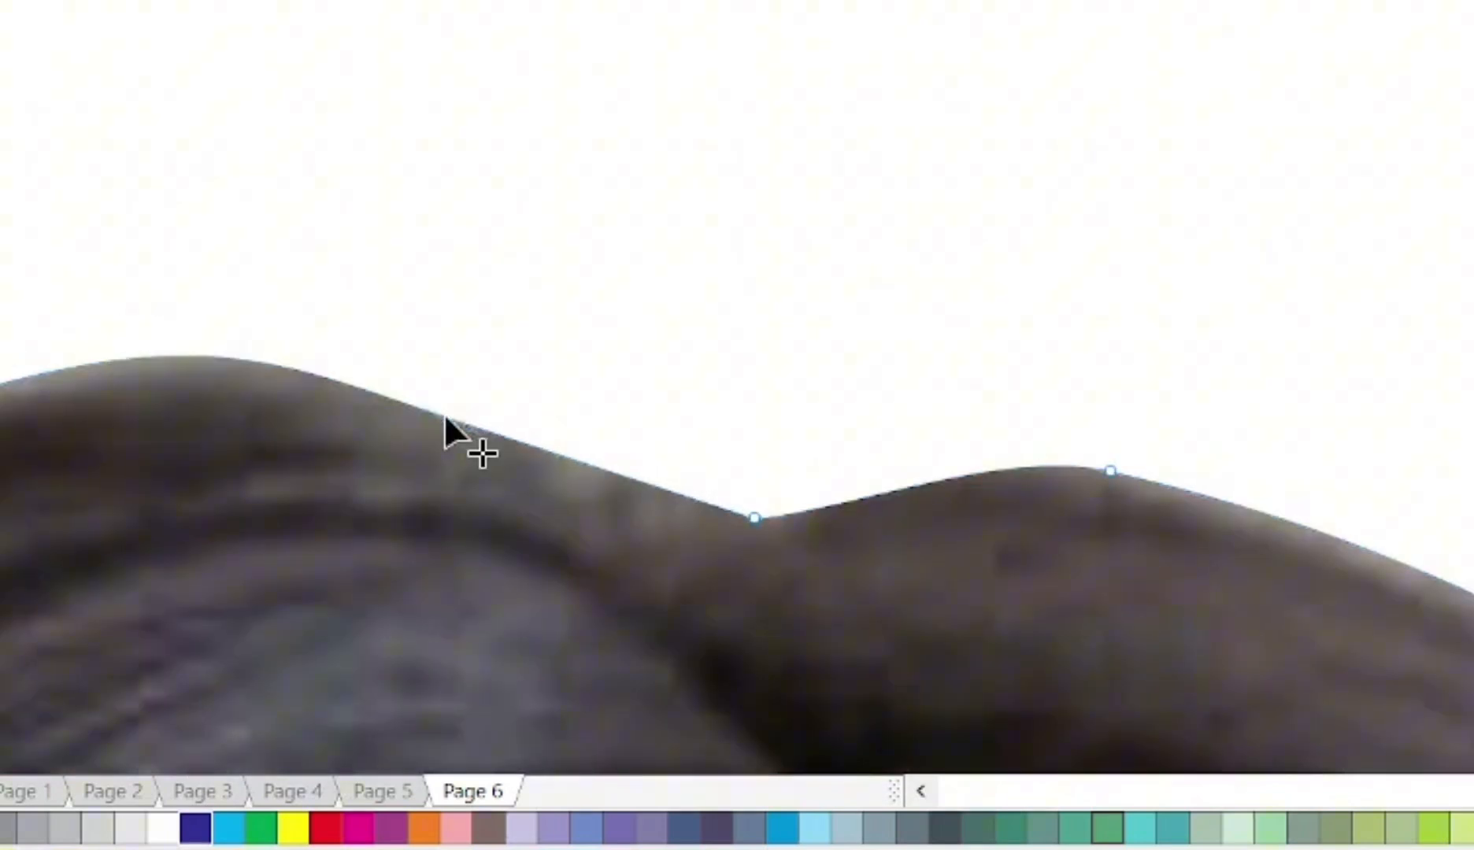
pyautogui.doubleClick(705, 502)
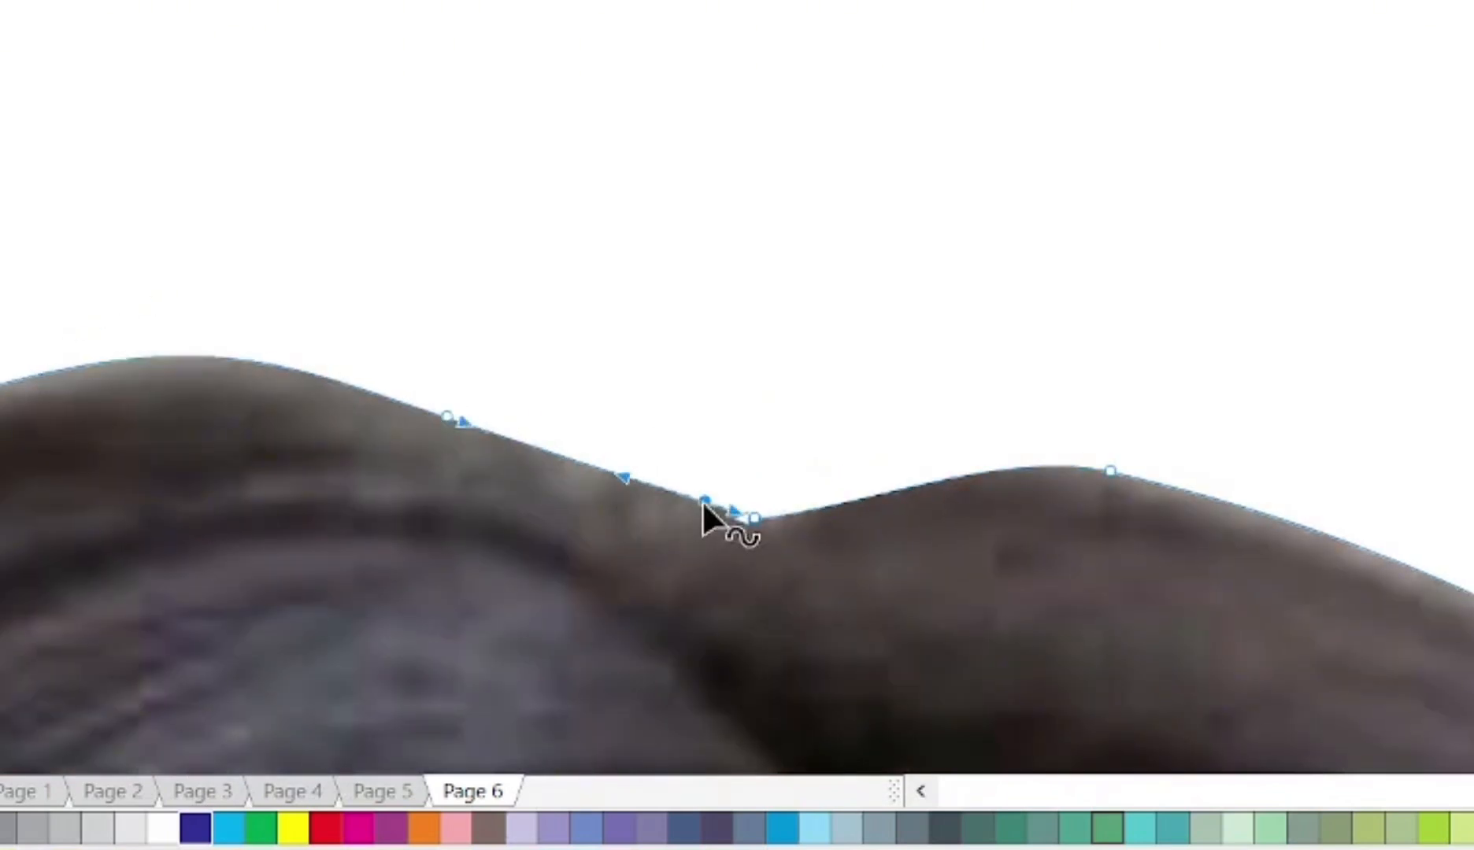
pyautogui.doubleClick(448, 417)
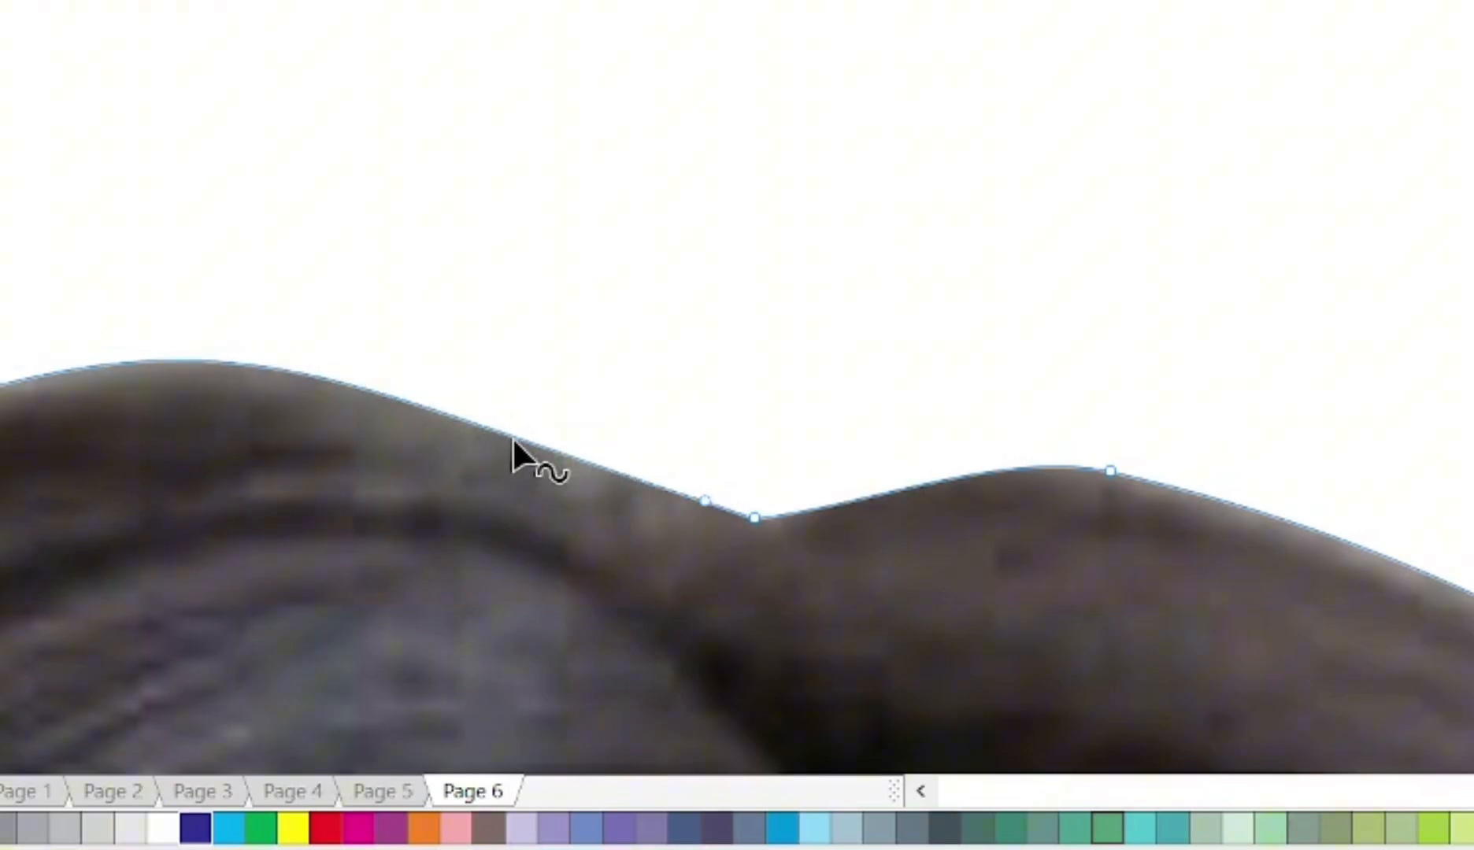
pyautogui.doubleClick(167, 367)
# - Add a node along the left side of the hair and pull it inward to trim off the grey background
pyautogui.scroll(-3, 494, 316)
pyautogui.scroll(3, 612, 321)
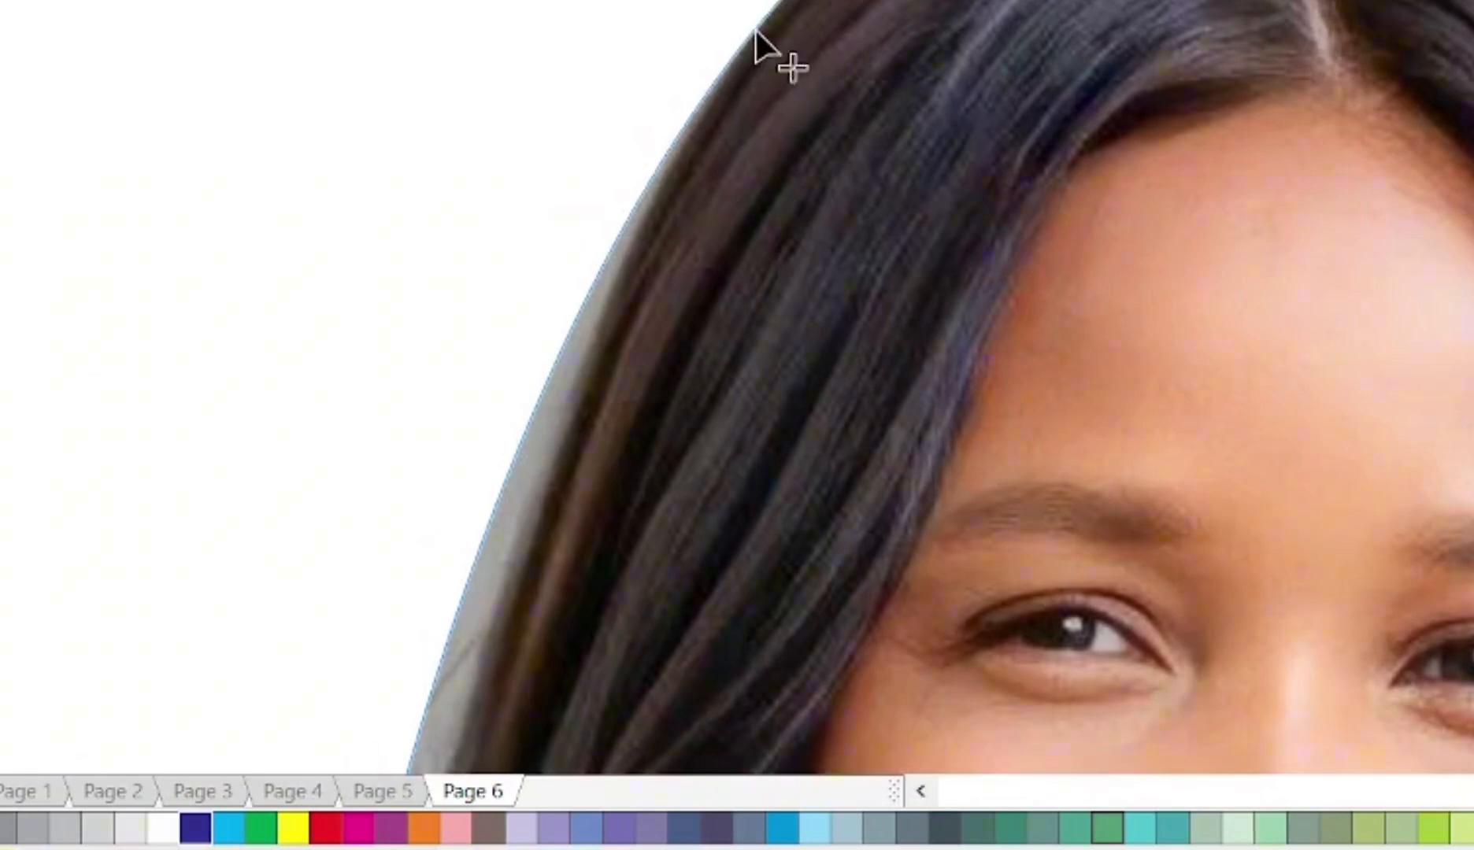
pyautogui.doubleClick(453, 618)
pyautogui.moveTo(454, 619); pyautogui.dragTo(484, 672)
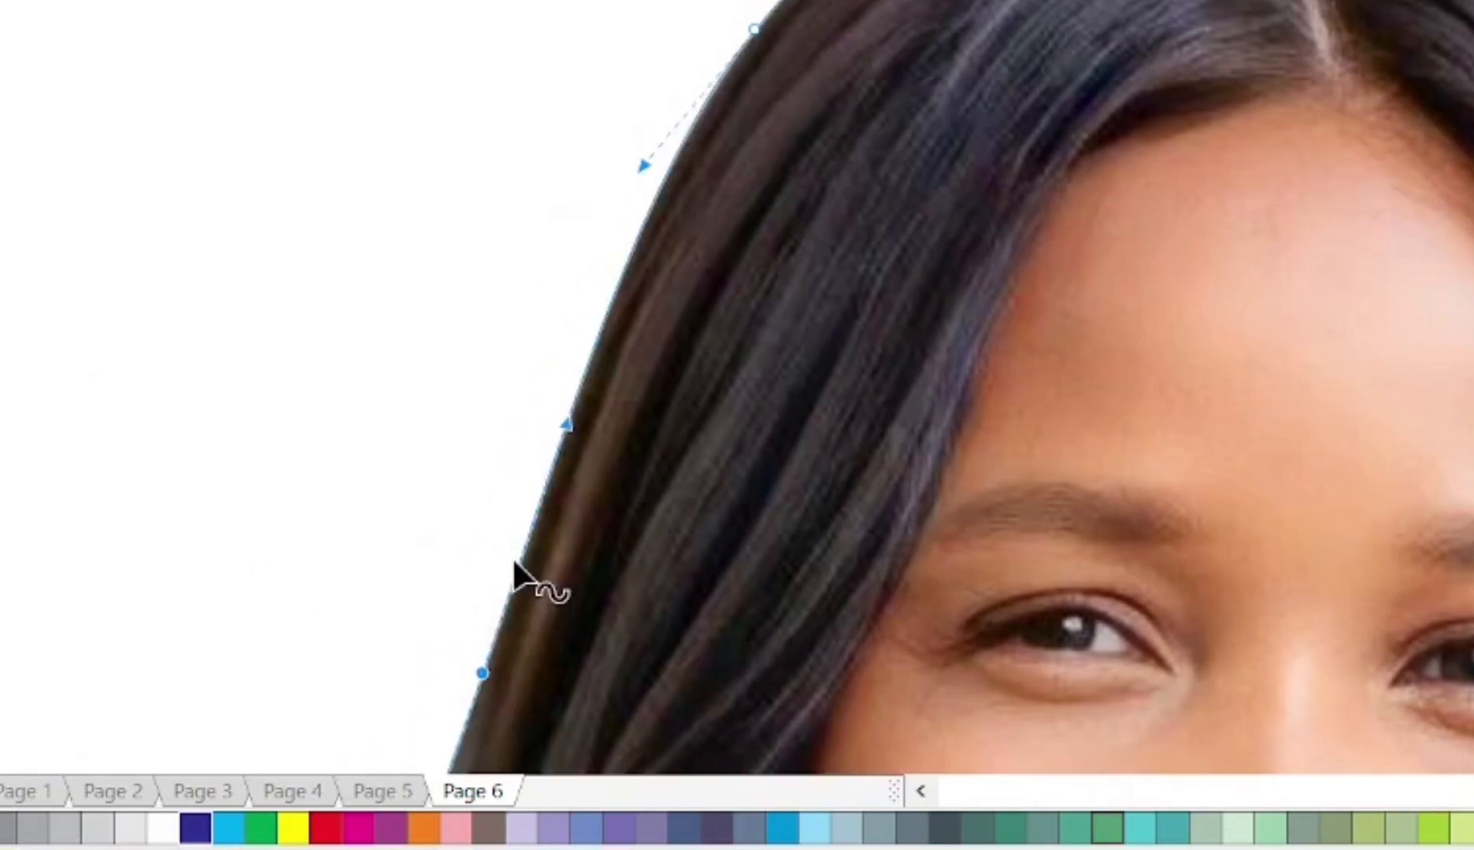
# - Add a node on the hair's right side at eye level and tighten the curve above it against the hair
pyautogui.scroll(-2, 395, 584)
pyautogui.scroll(2, 839, 652)
pyautogui.doubleClick(665, 469)
pyautogui.moveTo(666, 470)
pyautogui.mouseDown()
pyautogui.moveTo(719, 419)
pyautogui.moveTo(674, 491)
pyautogui.mouseUp()
pyautogui.scroll(-2, 747, 555)
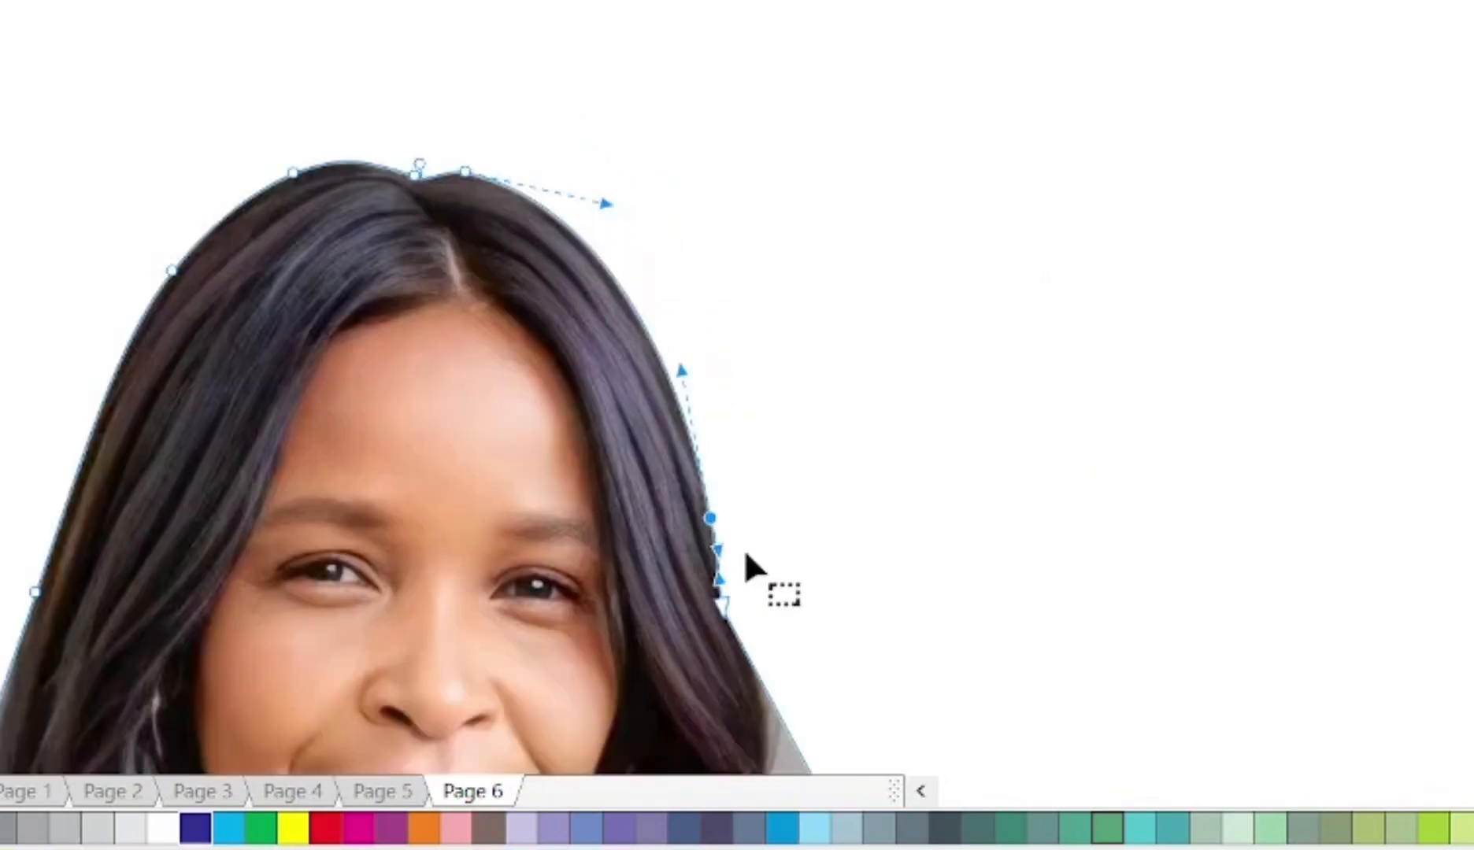
pyautogui.scroll(2, 741, 551)
pyautogui.scroll(-1, 740, 545)
pyautogui.scroll(2, 416, 149)
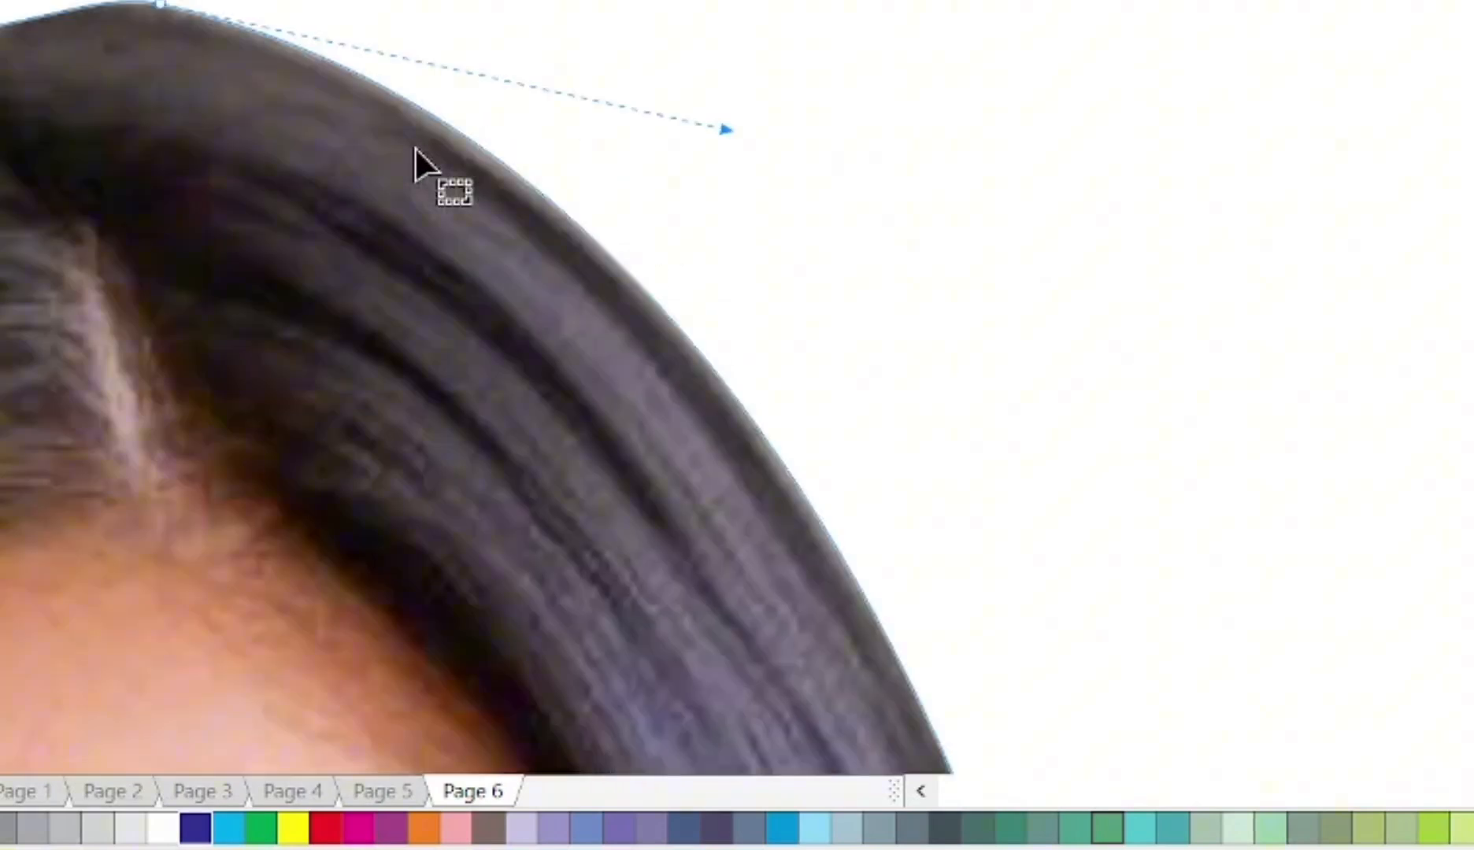
pyautogui.moveTo(627, 261); pyautogui.dragTo(639, 279)
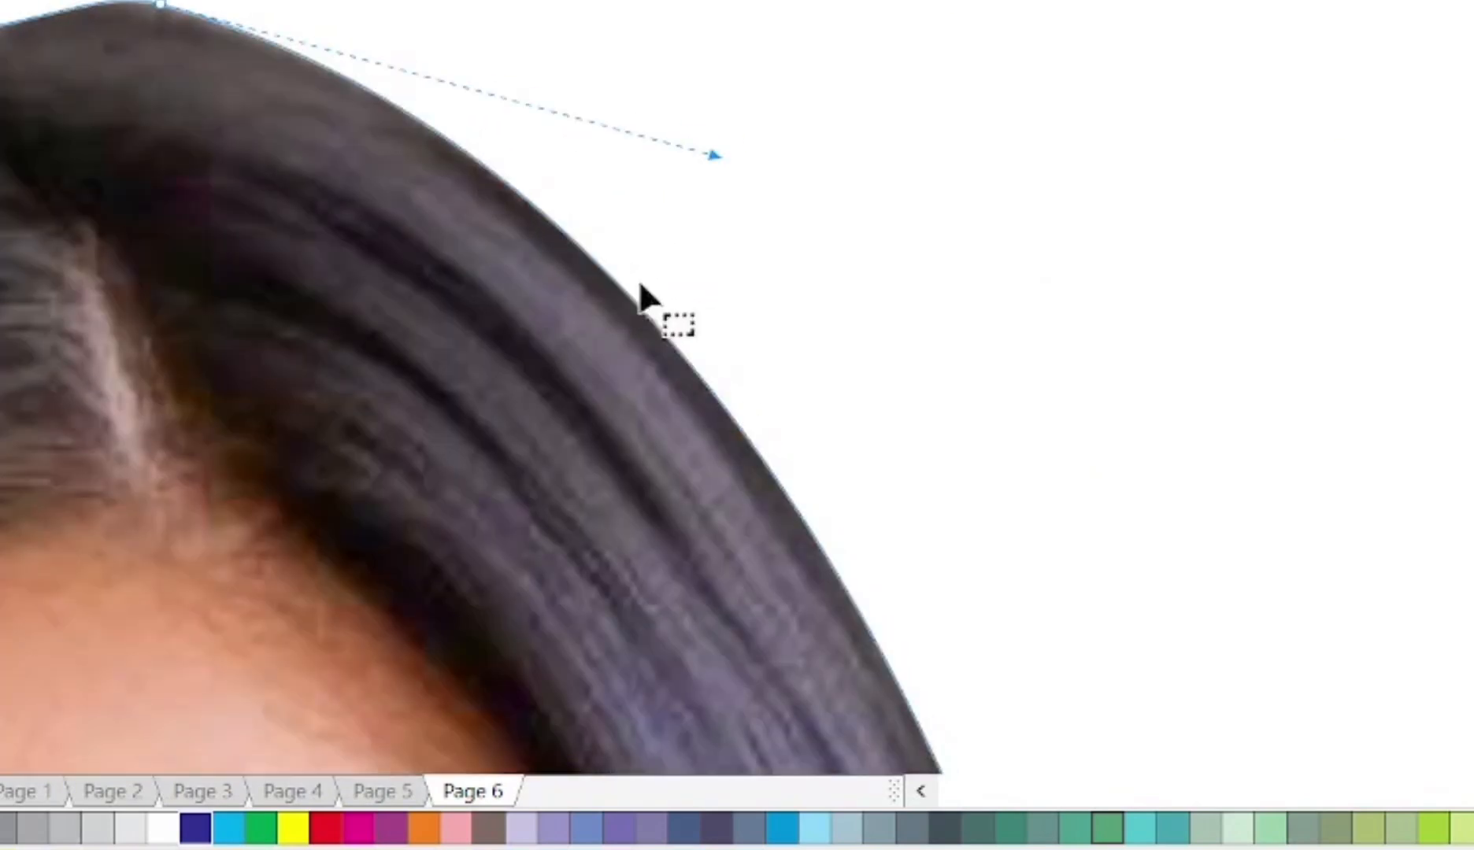
# - Replace the corner node on the hair's right side beside the face with new nodes and reshape the outline there
pyautogui.scroll(-2, 653, 307)
pyautogui.scroll(1, 818, 630)
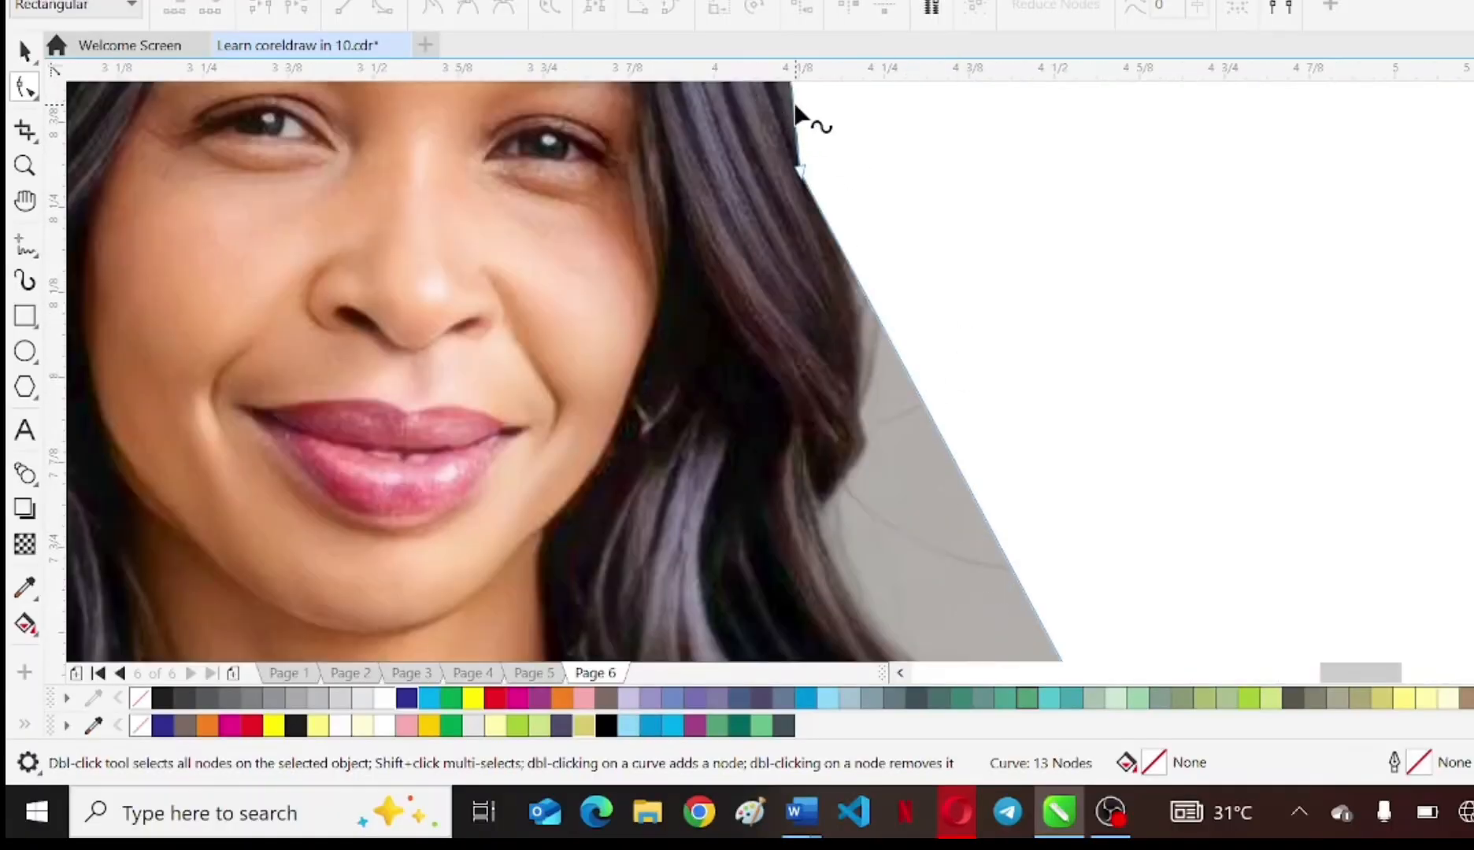
pyautogui.doubleClick(794, 106)
pyautogui.doubleClick(800, 168)
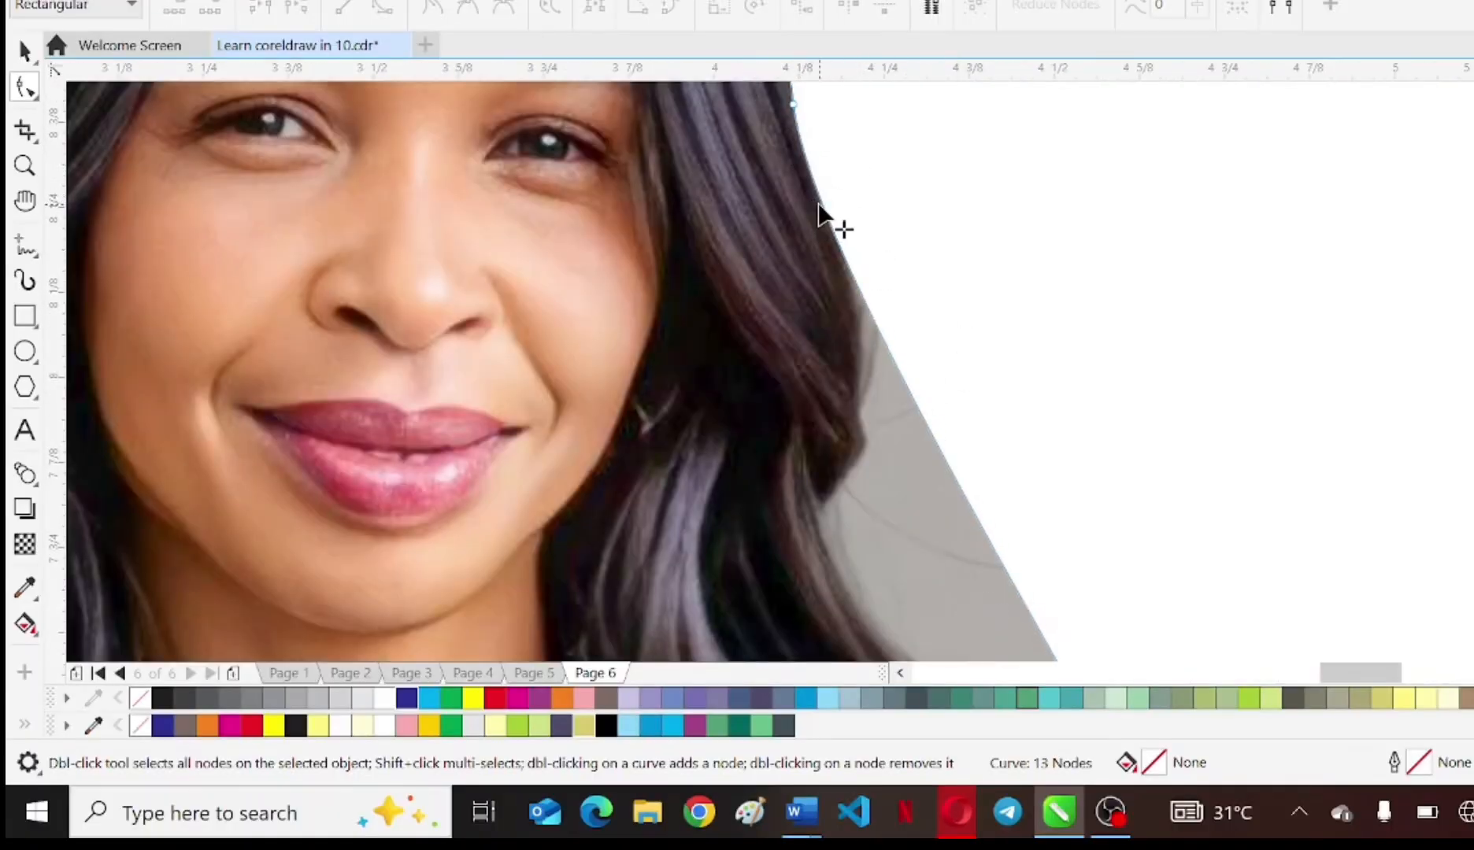
pyautogui.moveTo(819, 205); pyautogui.dragTo(881, 207)
pyautogui.doubleClick(864, 236)
# - Remove the surplus nodes on the hair's right side near the eye and pull the outline in against the hair below
pyautogui.scroll(-3, 890, 177)
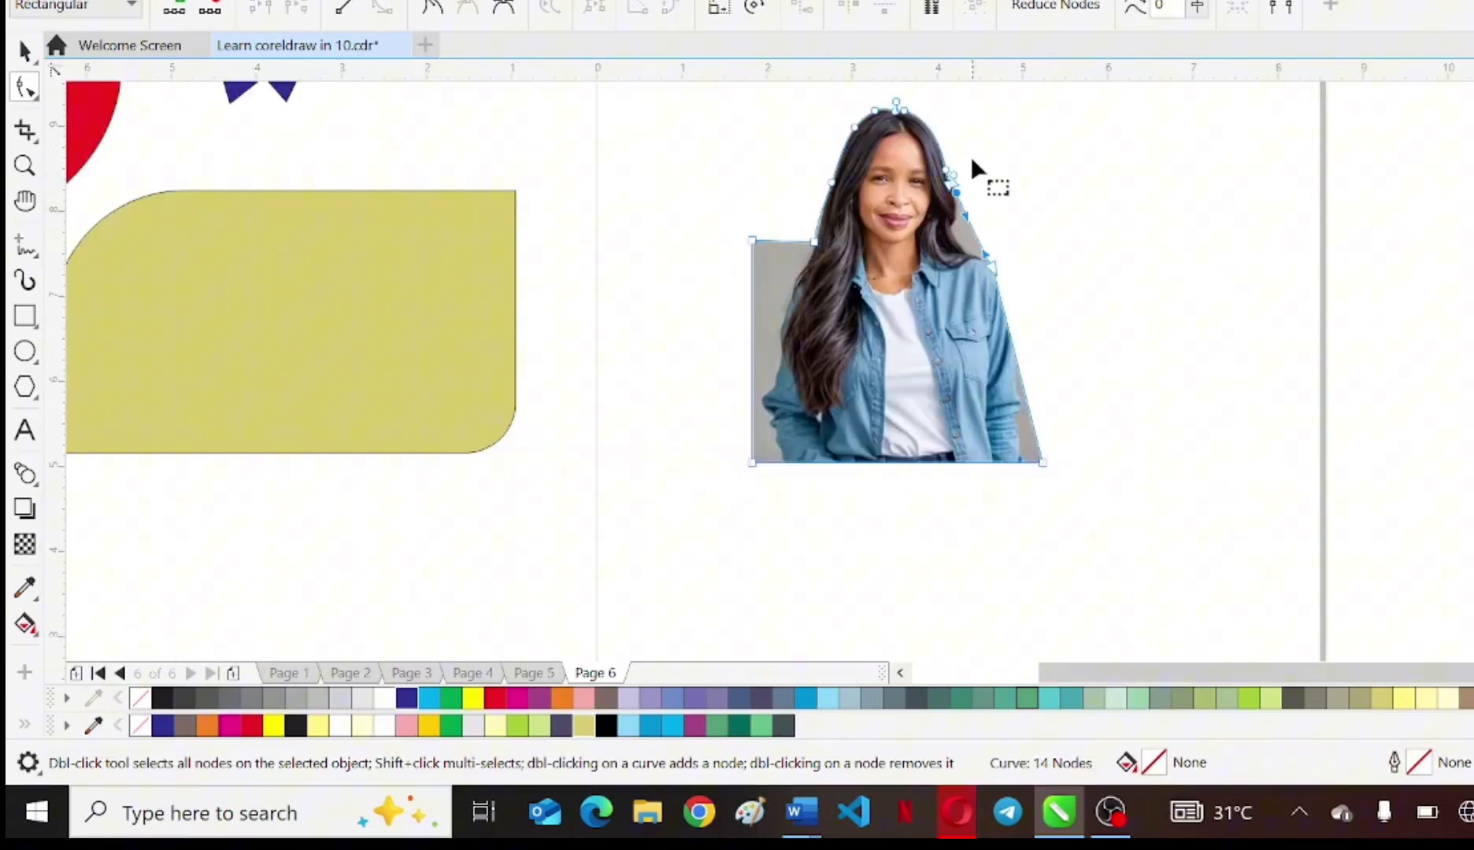
pyautogui.scroll(2, 974, 162)
pyautogui.doubleClick(859, 177)
pyautogui.scroll(1, 873, 197)
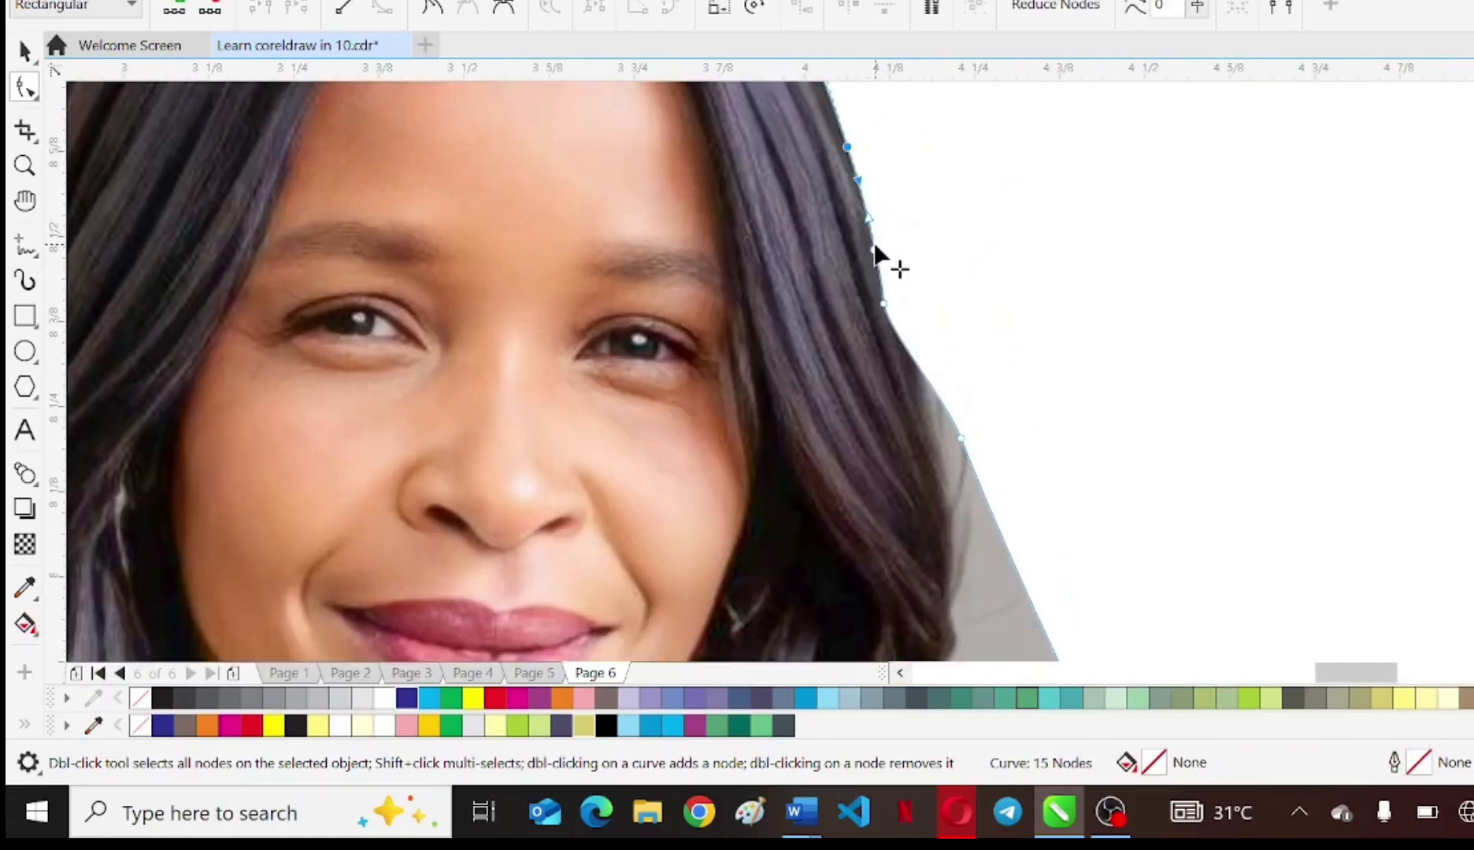
pyautogui.press('Delete')
pyautogui.doubleClick(883, 304)
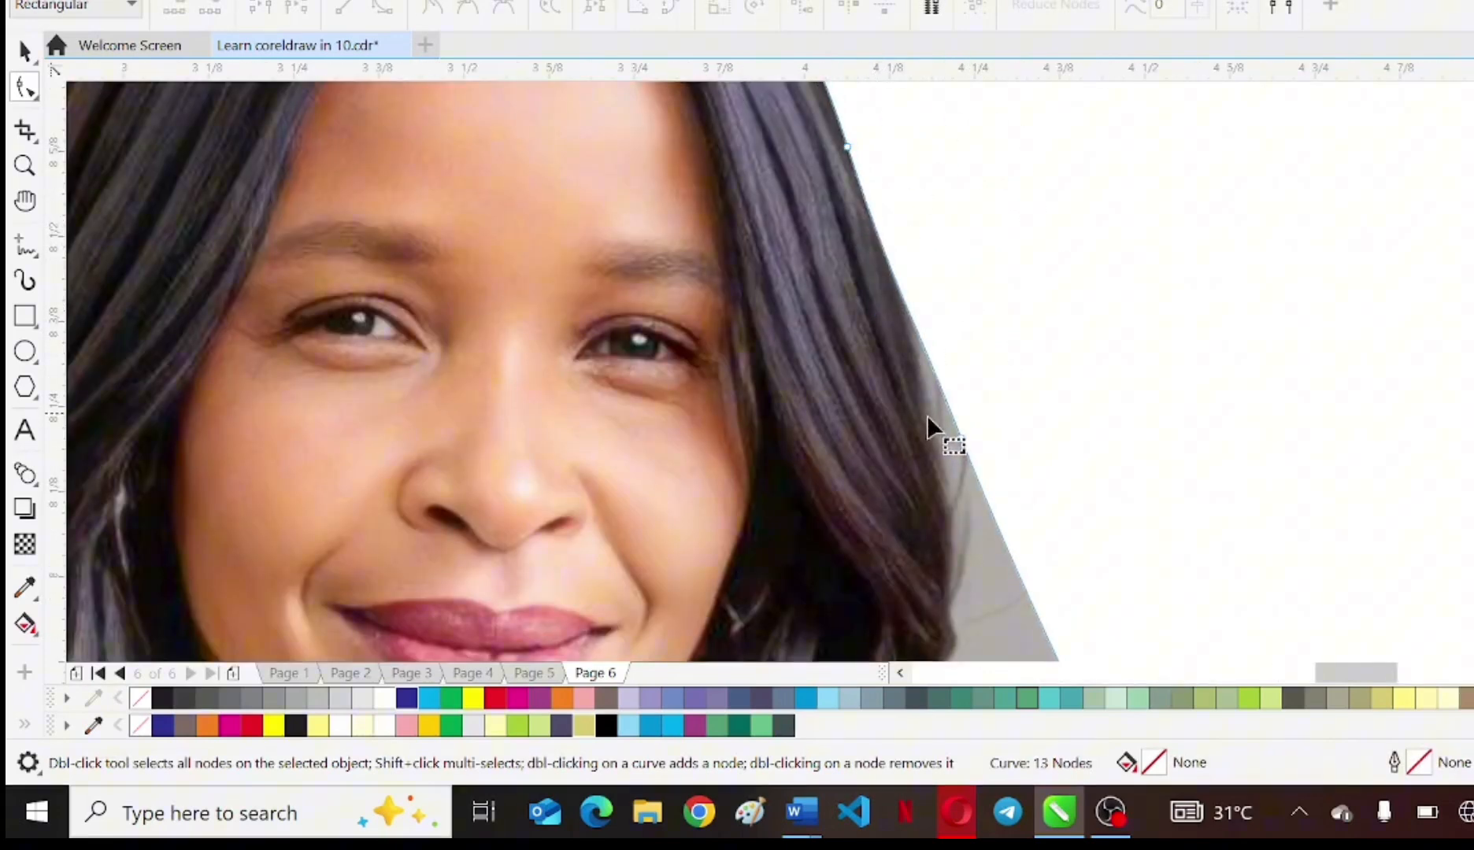
pyautogui.moveTo(961, 437); pyautogui.dragTo(941, 483)
pyautogui.moveTo(904, 301); pyautogui.dragTo(898, 288)
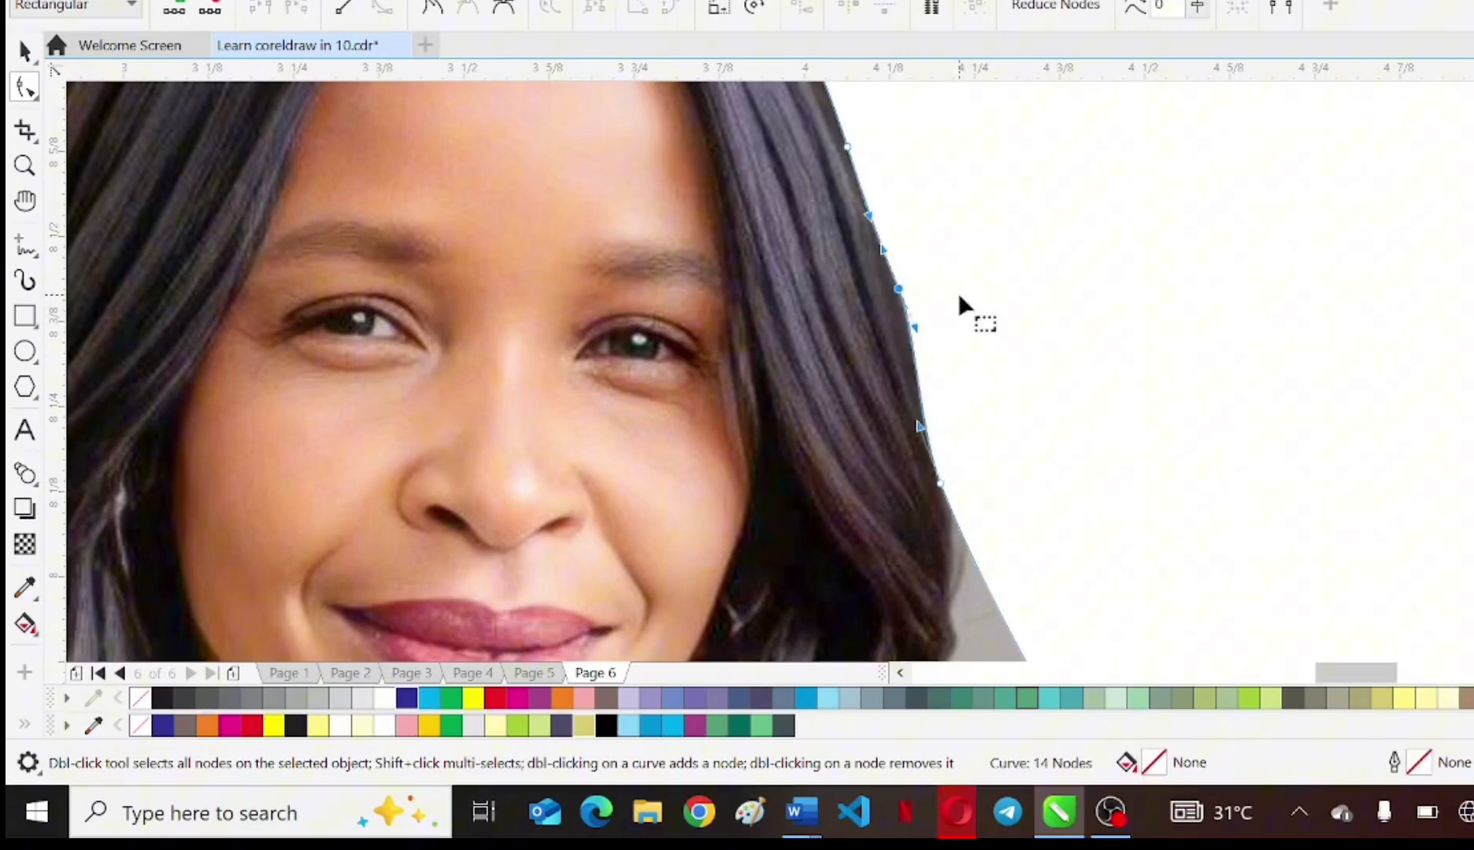
# - Add nodes down the hair's right side beside the mouth and pull them in around the outer curl
pyautogui.scroll(-2, 964, 351)
pyautogui.scroll(1, 1014, 654)
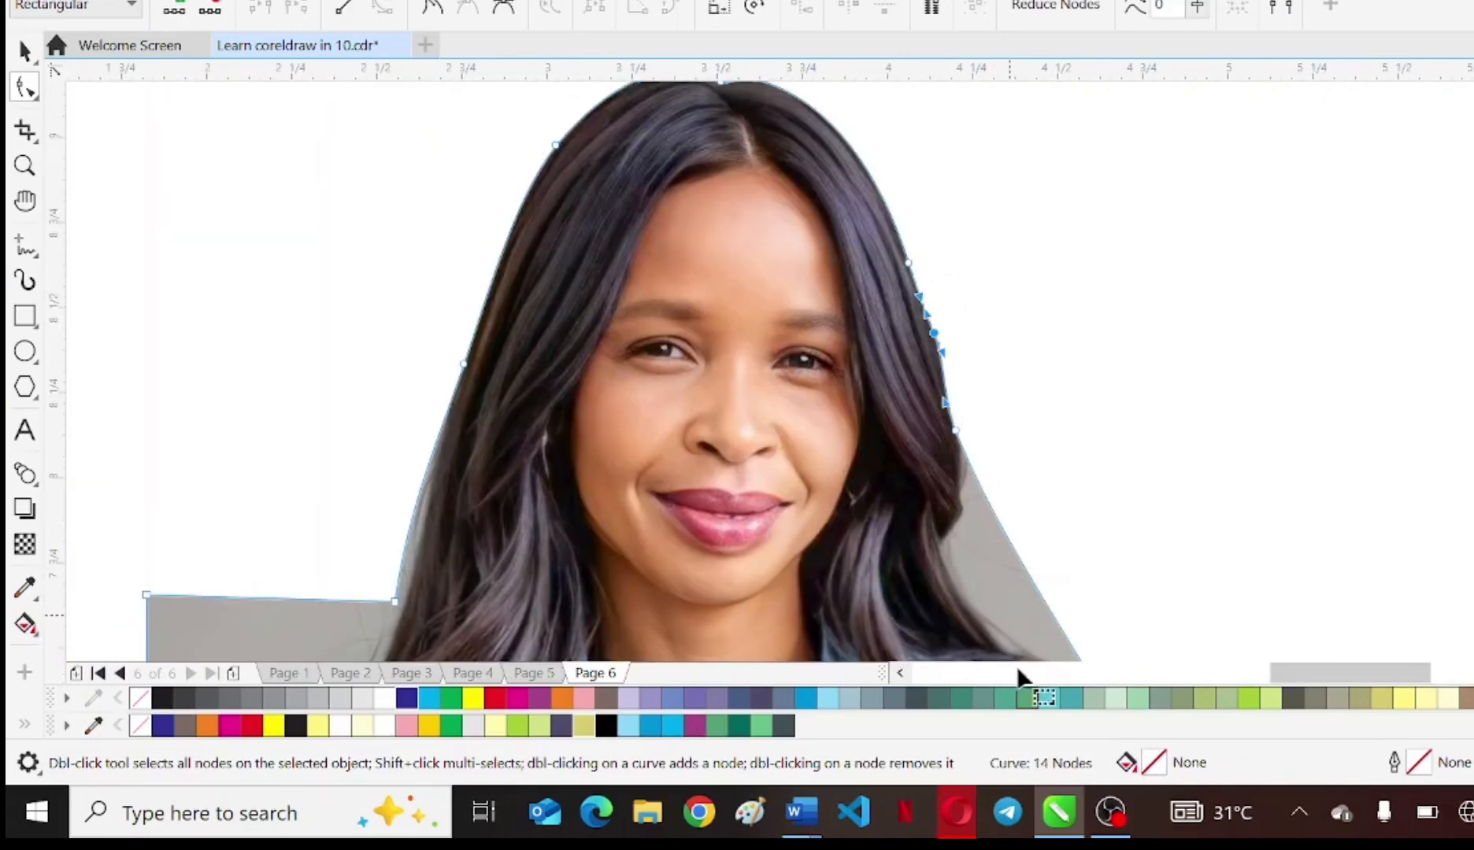
pyautogui.doubleClick(968, 488)
pyautogui.scroll(3, 962, 488)
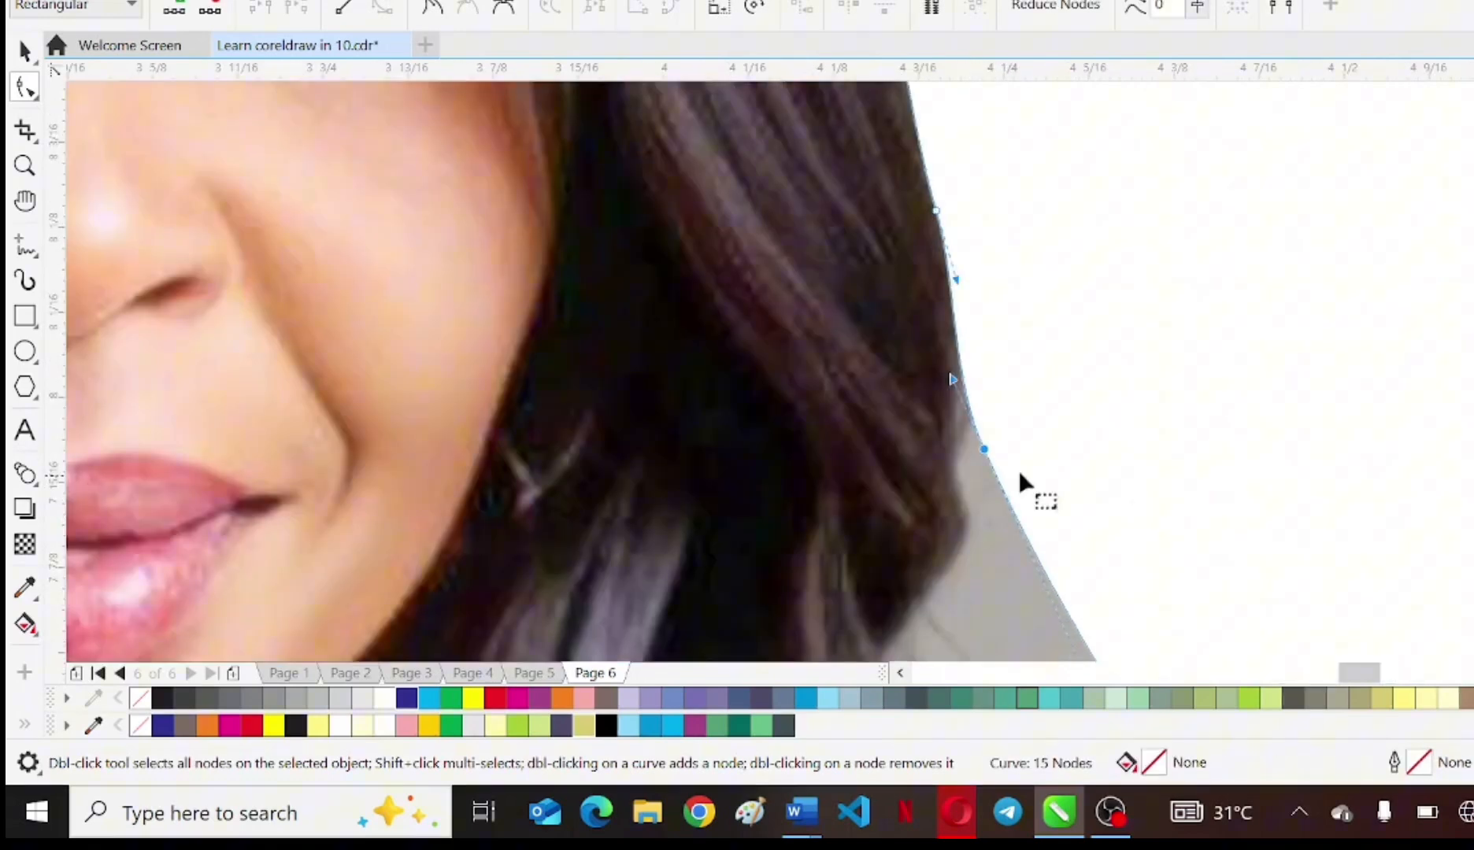
pyautogui.moveTo(983, 451); pyautogui.dragTo(961, 481)
pyautogui.doubleClick(1000, 564)
pyautogui.moveTo(1000, 564); pyautogui.dragTo(907, 653)
pyautogui.moveTo(949, 545); pyautogui.dragTo(950, 537)
pyautogui.click(1055, 475)
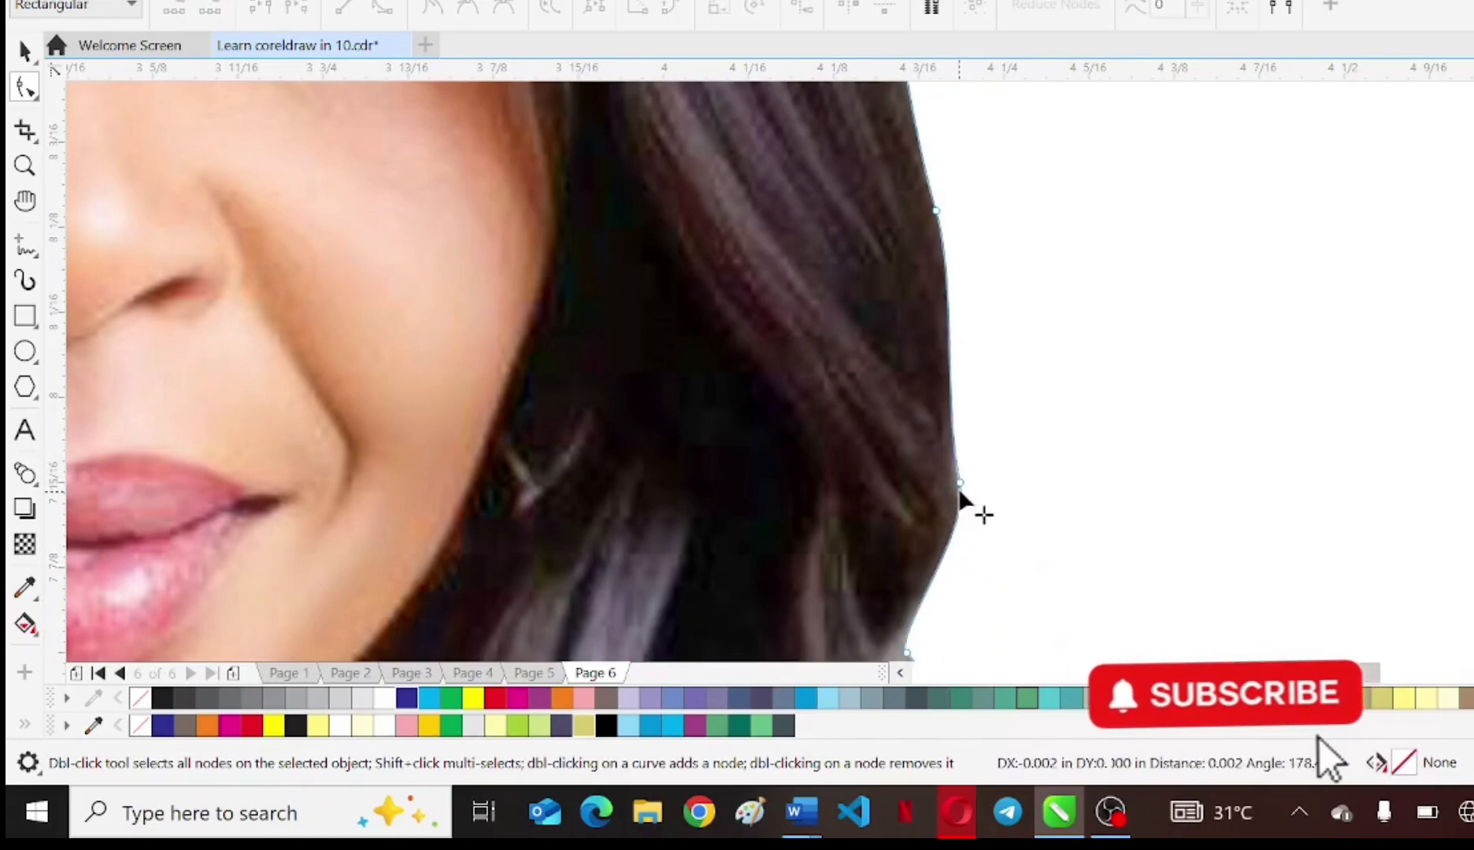
# - Add a node at the underside of the right-hand hair curl and move the outline's inner corner closer to the hair
pyautogui.scroll(-1, 1056, 401)
pyautogui.scroll(1, 903, 505)
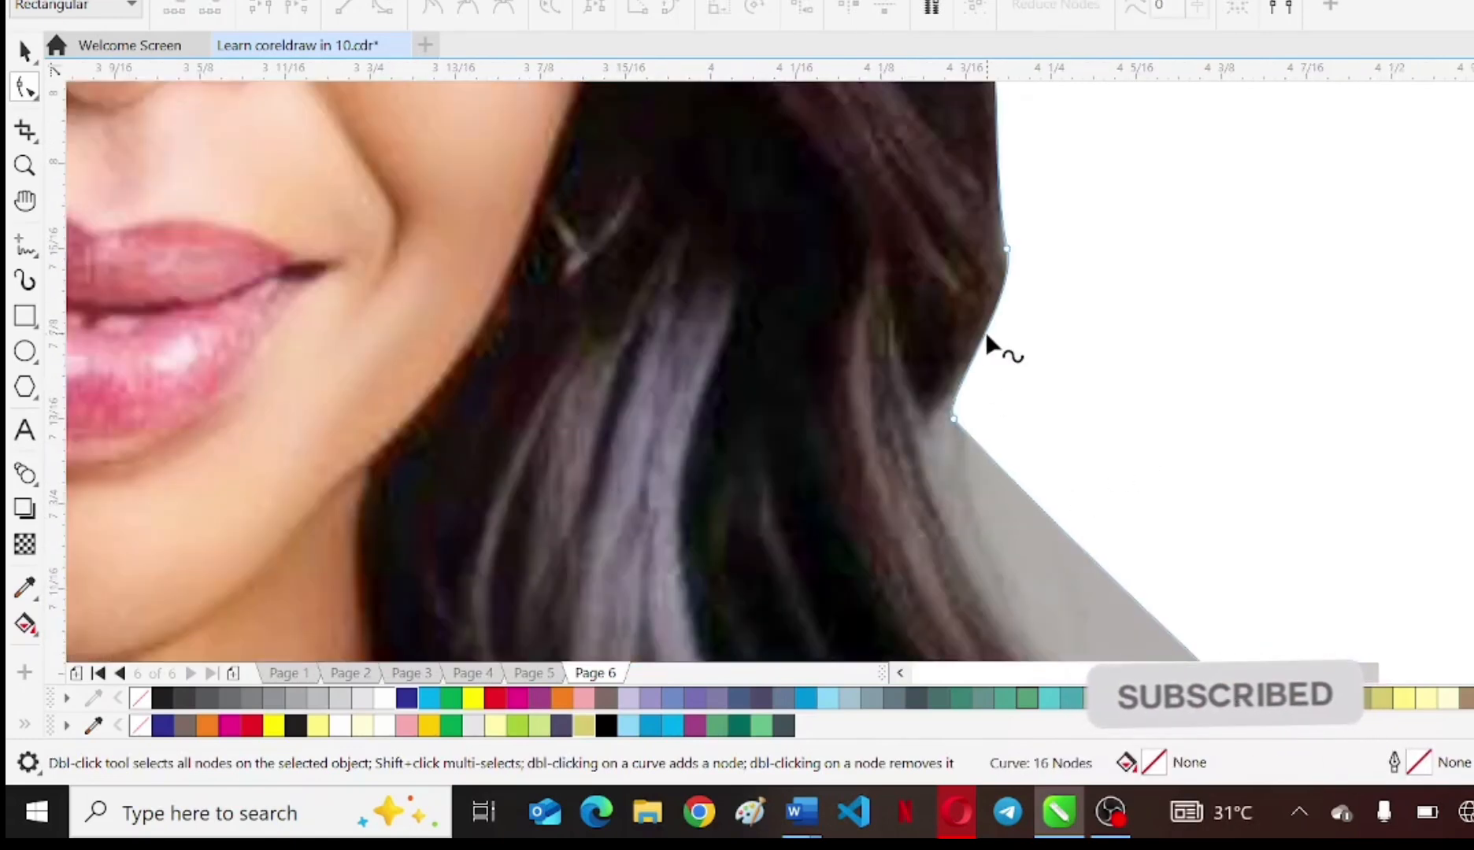
pyautogui.doubleClick(940, 435)
pyautogui.moveTo(939, 435)
pyautogui.mouseDown()
pyautogui.moveTo(915, 445)
pyautogui.moveTo(930, 441)
pyautogui.mouseUp()
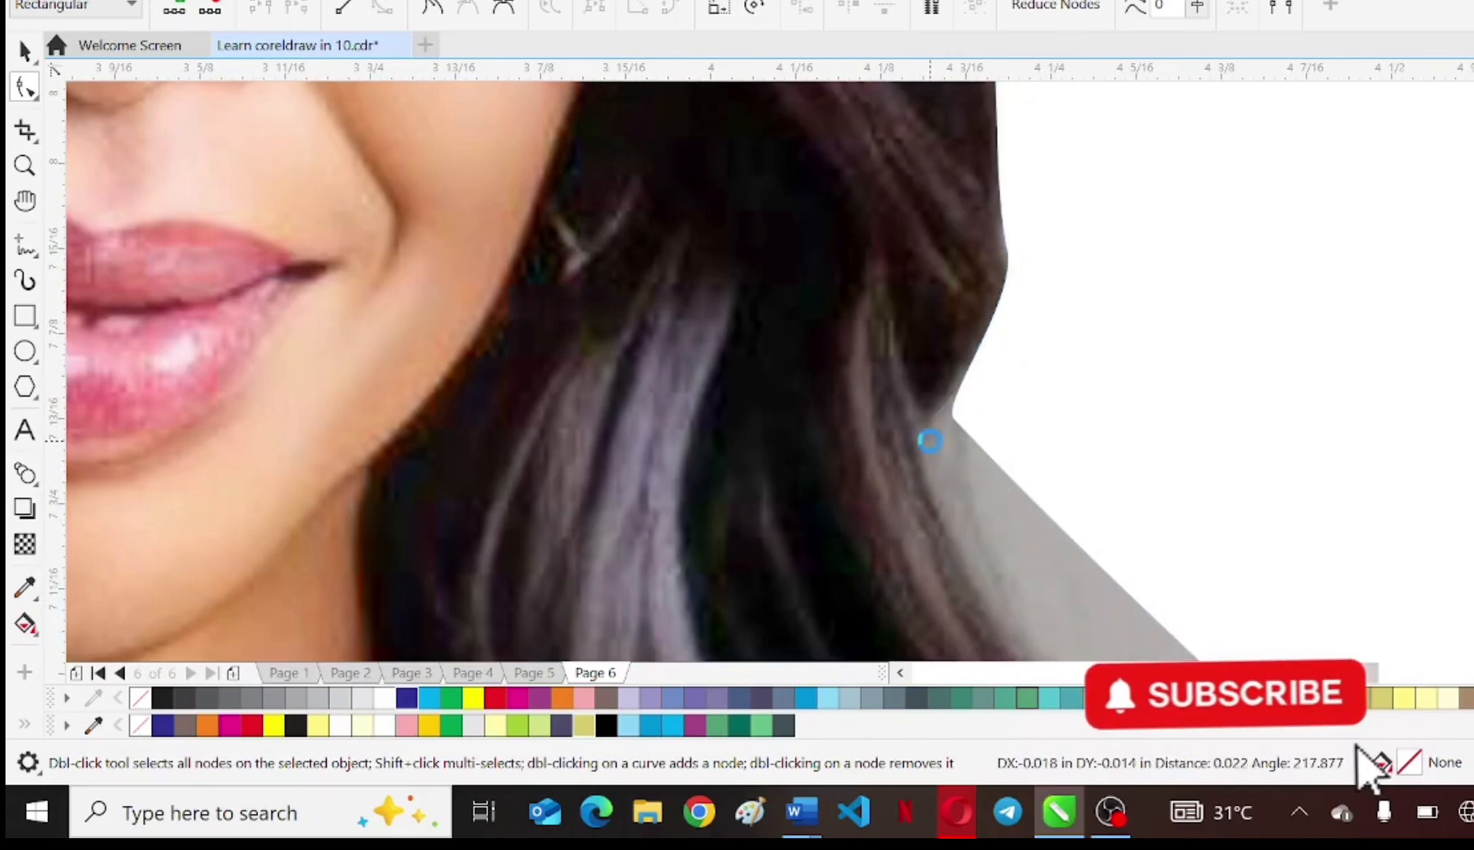
# - Add nodes between the hair curl and the right-hand shoulder and pull the outline in against the hair
pyautogui.scroll(-1, 1048, 410)
pyautogui.scroll(-1, 715, 358)
pyautogui.scroll(1, 997, 482)
pyautogui.click(778, 349)
pyautogui.moveTo(811, 398); pyautogui.dragTo(851, 456)
pyautogui.moveTo(927, 521); pyautogui.dragTo(931, 524)
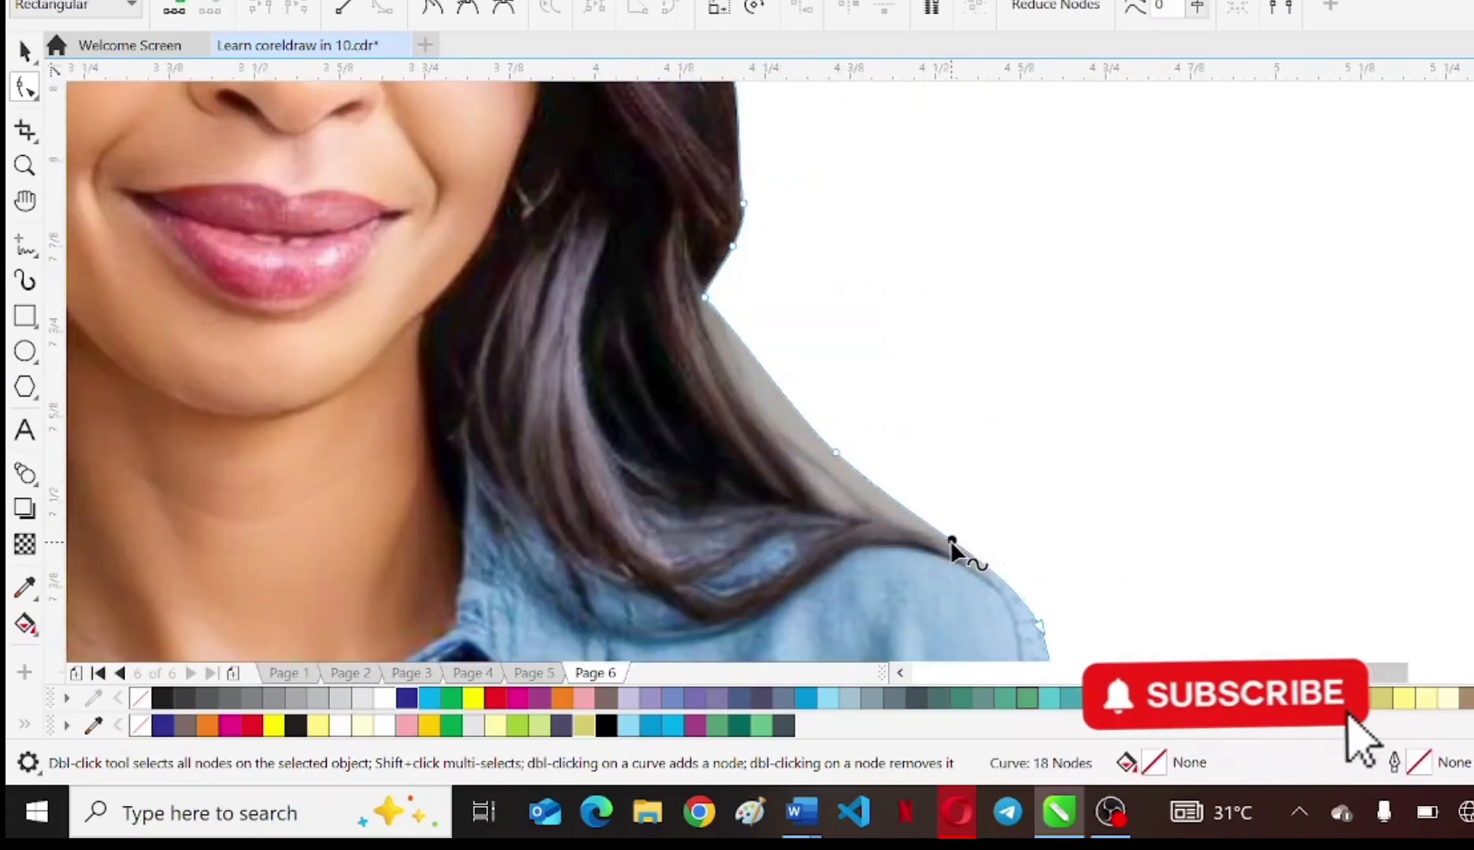
pyautogui.moveTo(836, 453); pyautogui.dragTo(803, 488)
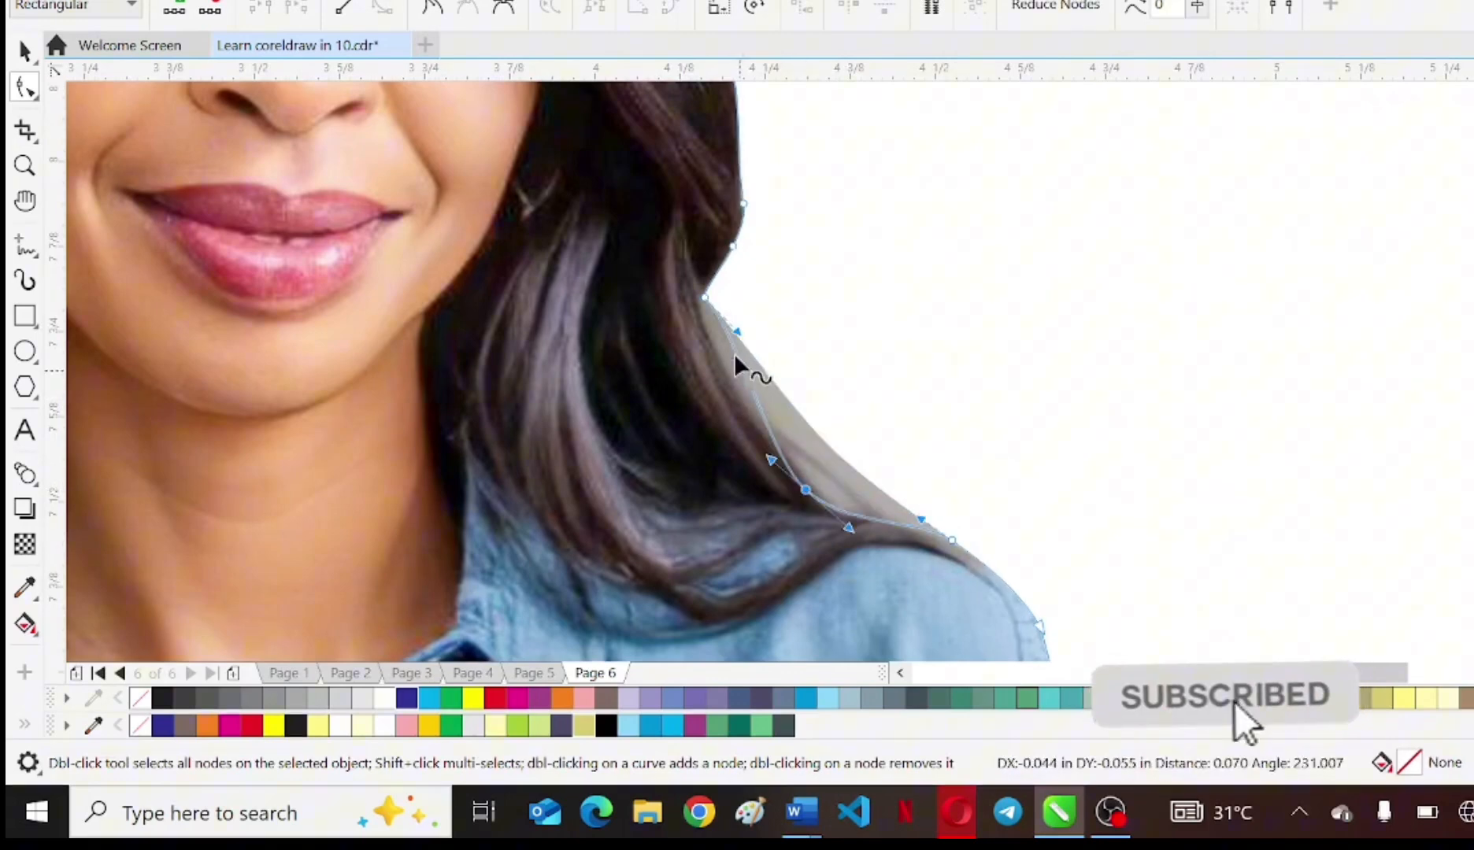
# - Replace the node beneath the right-hand hair curl with one pulled in tight where the curl meets the lower strands
pyautogui.doubleClick(708, 281)
pyautogui.scroll(2, 706, 303)
pyautogui.doubleClick(706, 303)
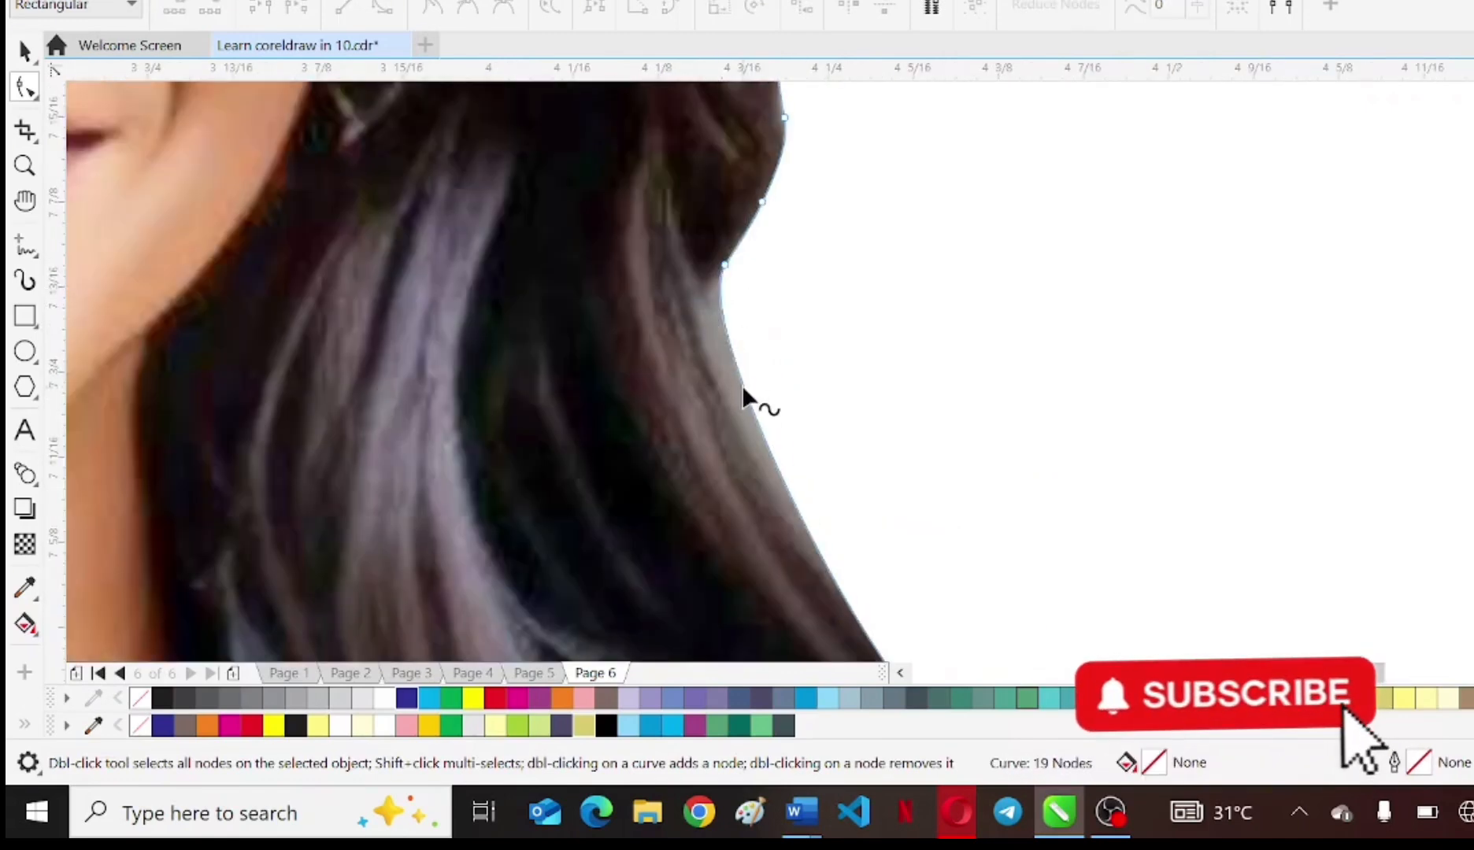
pyautogui.moveTo(720, 303); pyautogui.dragTo(697, 296)
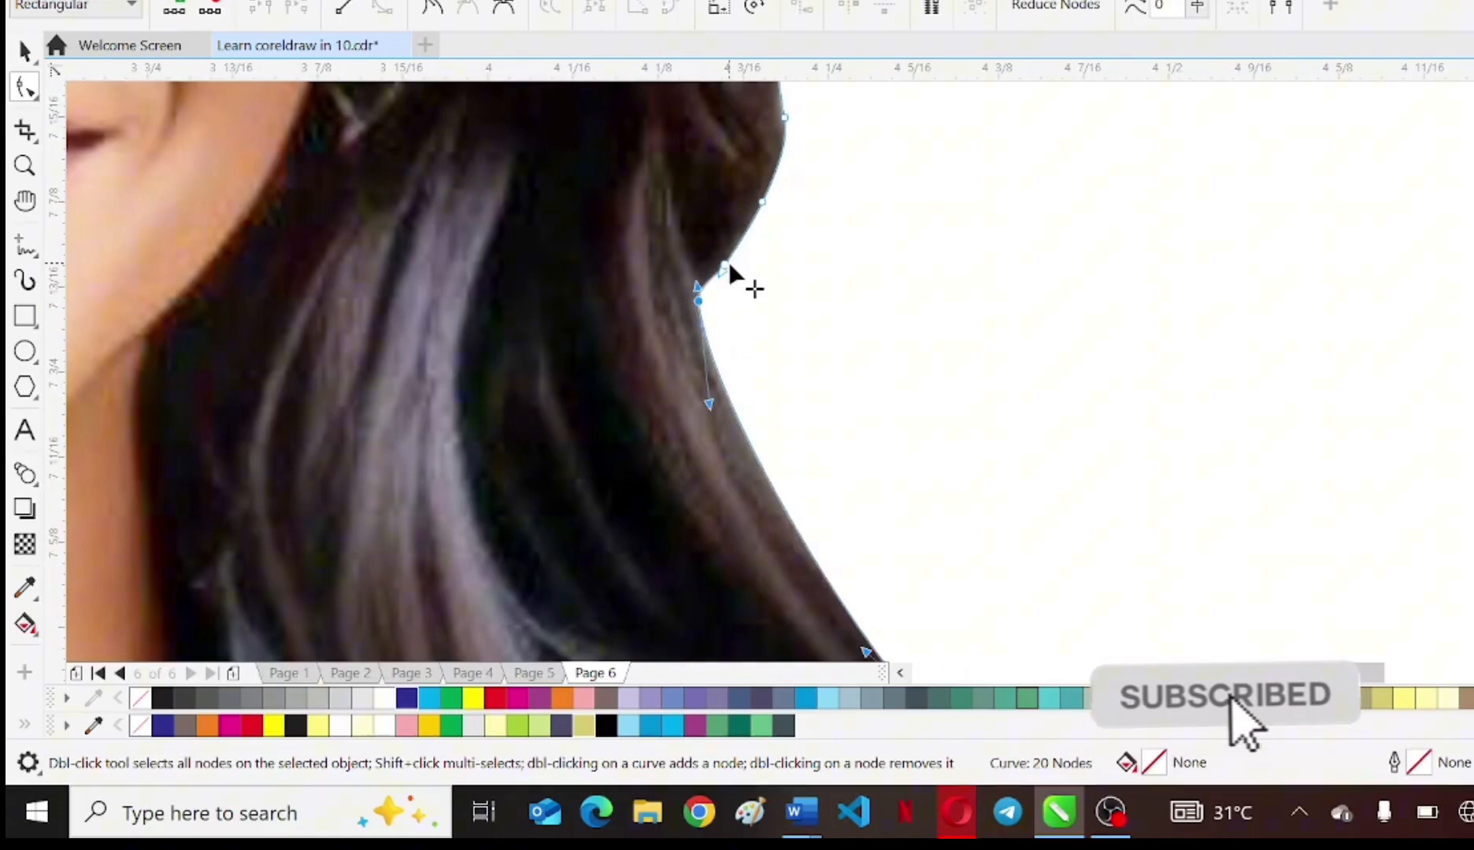
pyautogui.scroll(-2, 742, 288)
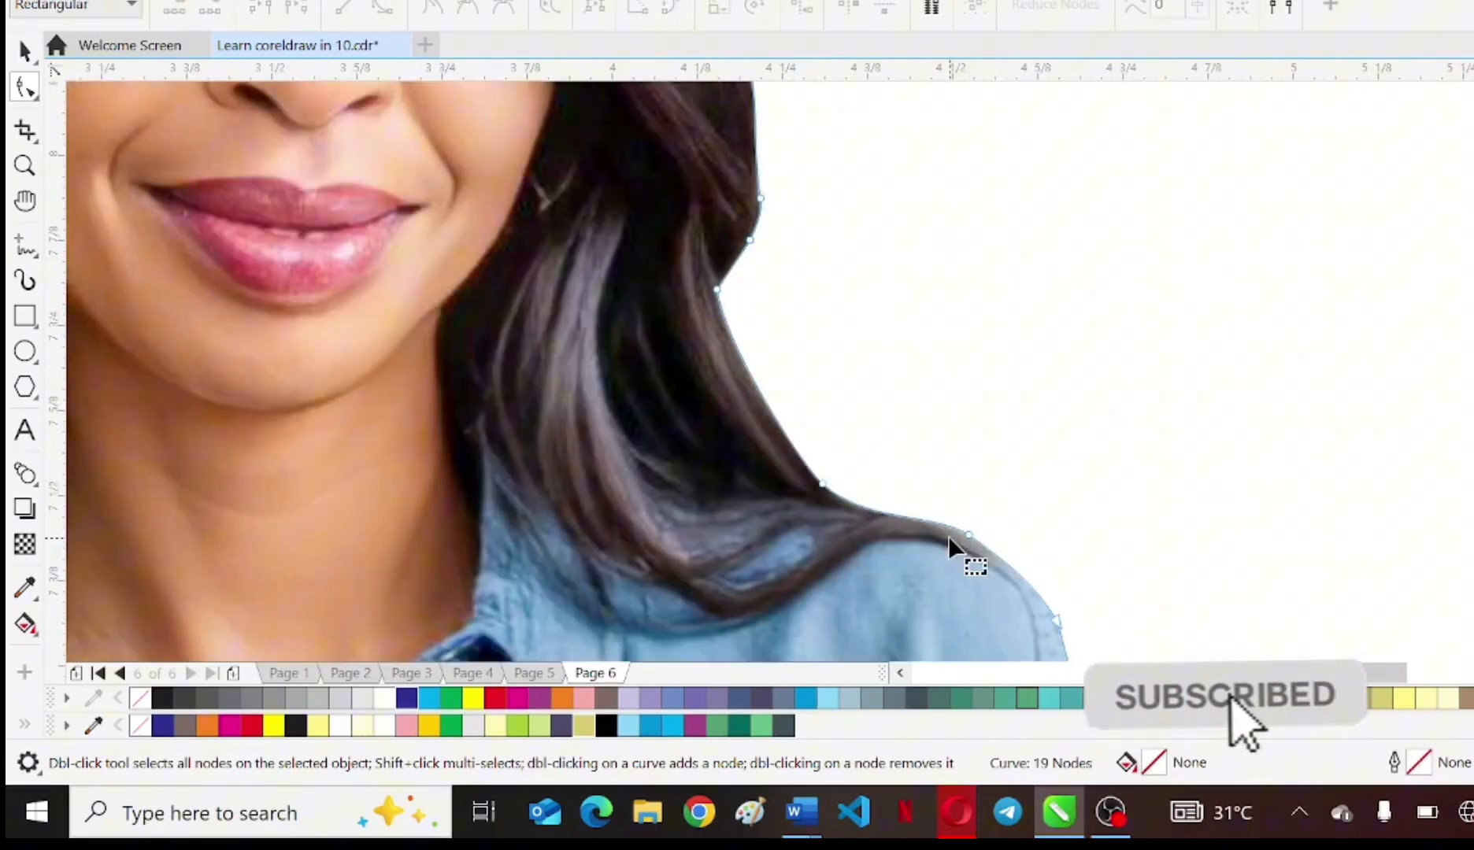
# - Replace the node where the hair meets the right-hand shoulder and reposition the shoulder's outer corner node
pyautogui.scroll(3, 936, 541)
pyautogui.doubleClick(868, 446)
pyautogui.doubleClick(1062, 510)
pyautogui.scroll(-3, 1023, 473)
pyautogui.moveTo(905, 276)
pyautogui.mouseDown()
pyautogui.moveTo(950, 265)
pyautogui.moveTo(936, 297)
pyautogui.moveTo(904, 259)
pyautogui.mouseUp()
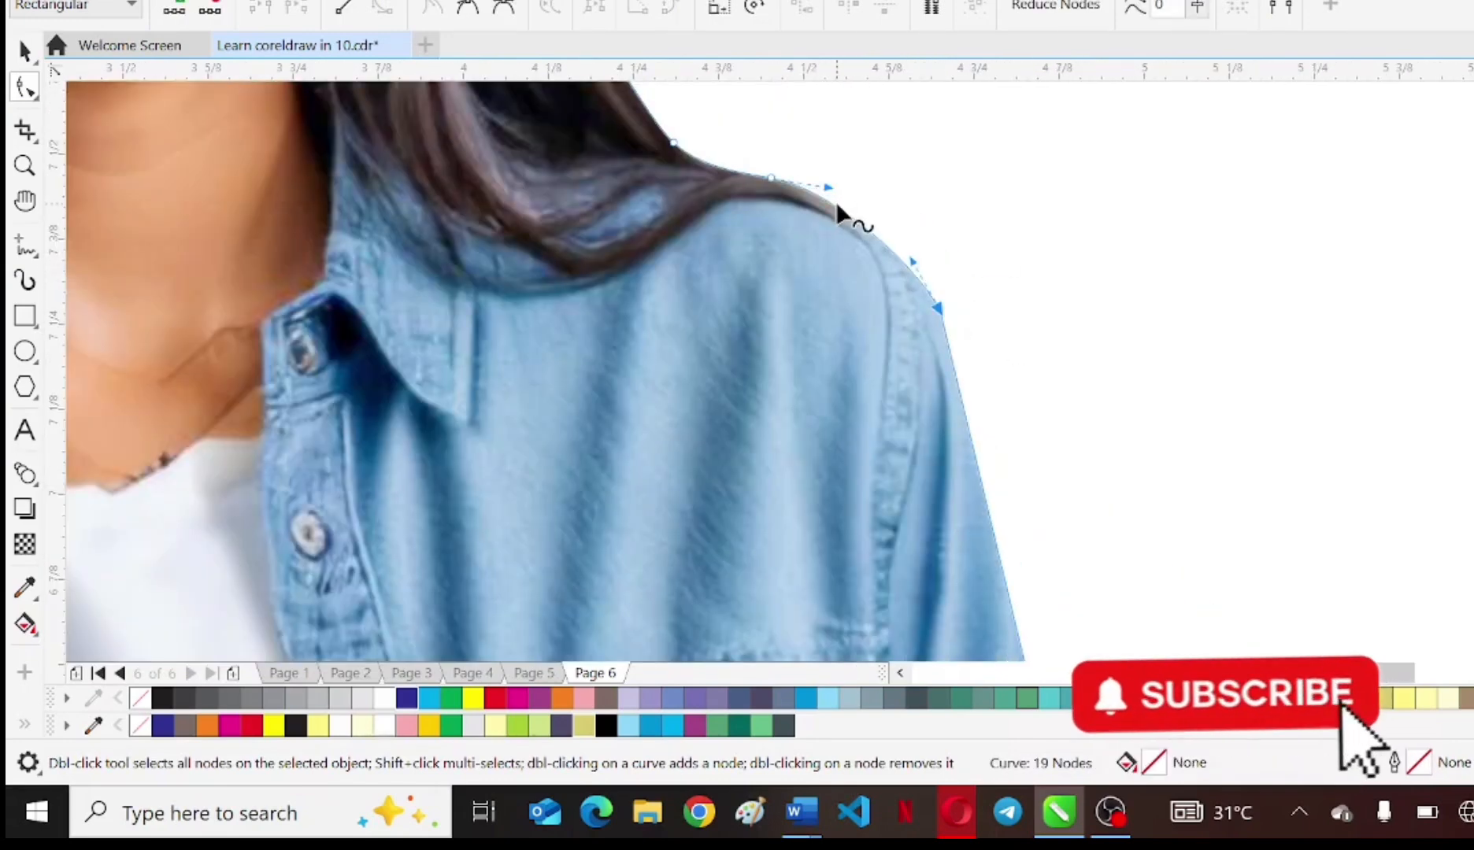
pyautogui.doubleClick(920, 281)
pyautogui.click(987, 492)
pyautogui.doubleClick(987, 492)
pyautogui.moveTo(986, 493)
pyautogui.mouseDown()
pyautogui.moveTo(1170, 438)
pyautogui.moveTo(1006, 494)
pyautogui.mouseUp()
pyautogui.doubleClick(1004, 494)
pyautogui.doubleClick(919, 281)
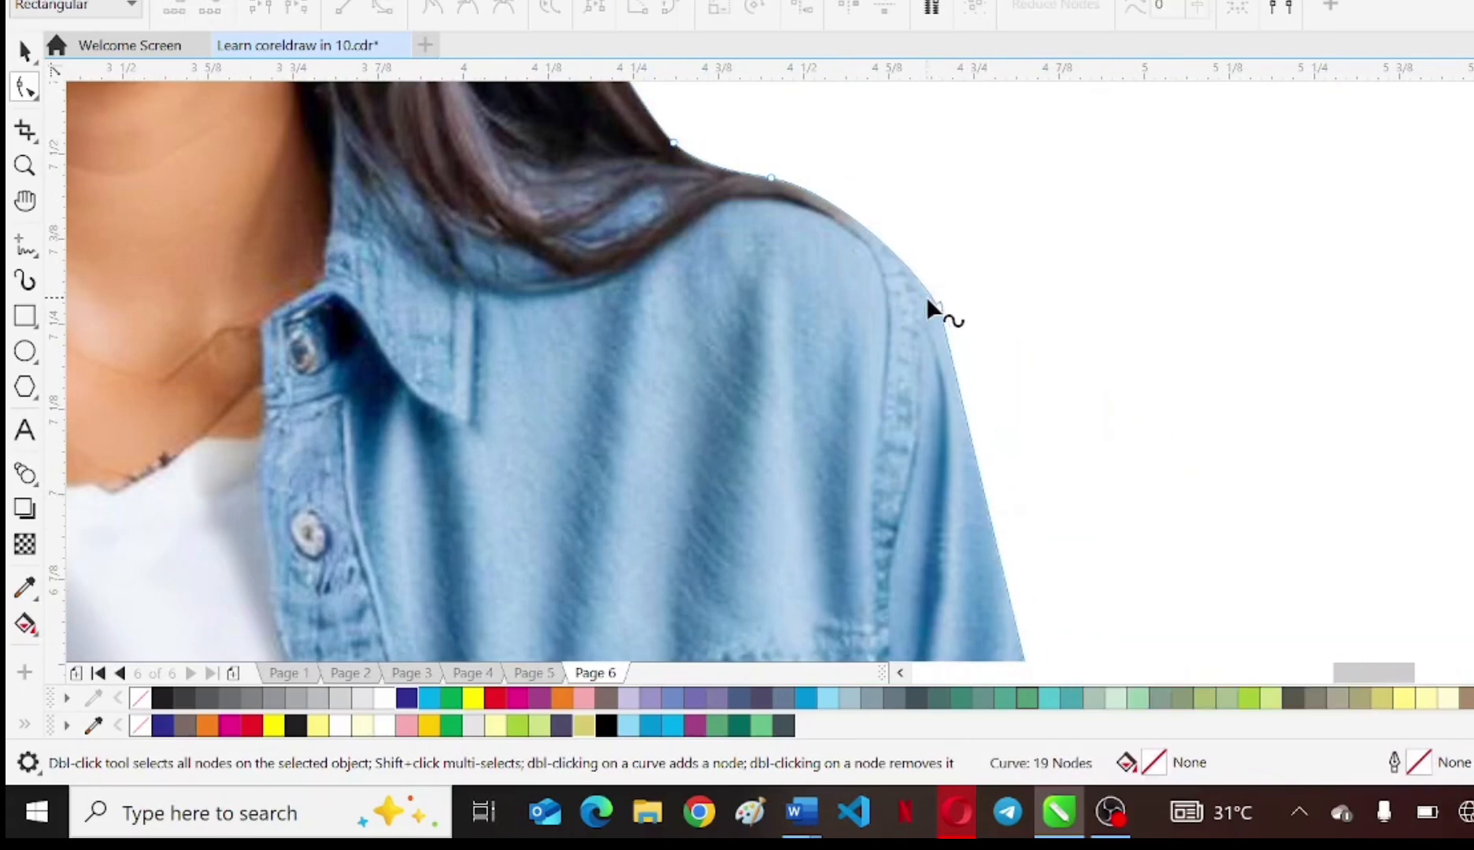
# - Replace the right-hand shoulder's corner node with a new node moved out to the edge of the upper sleeve
pyautogui.doubleClick(938, 309)
pyautogui.doubleClick(925, 336)
pyautogui.moveTo(925, 336); pyautogui.dragTo(971, 349)
# - Add two nodes across the right-hand shoulder and fit the outline between the hair and the shirt seam
pyautogui.scroll(2, 890, 235)
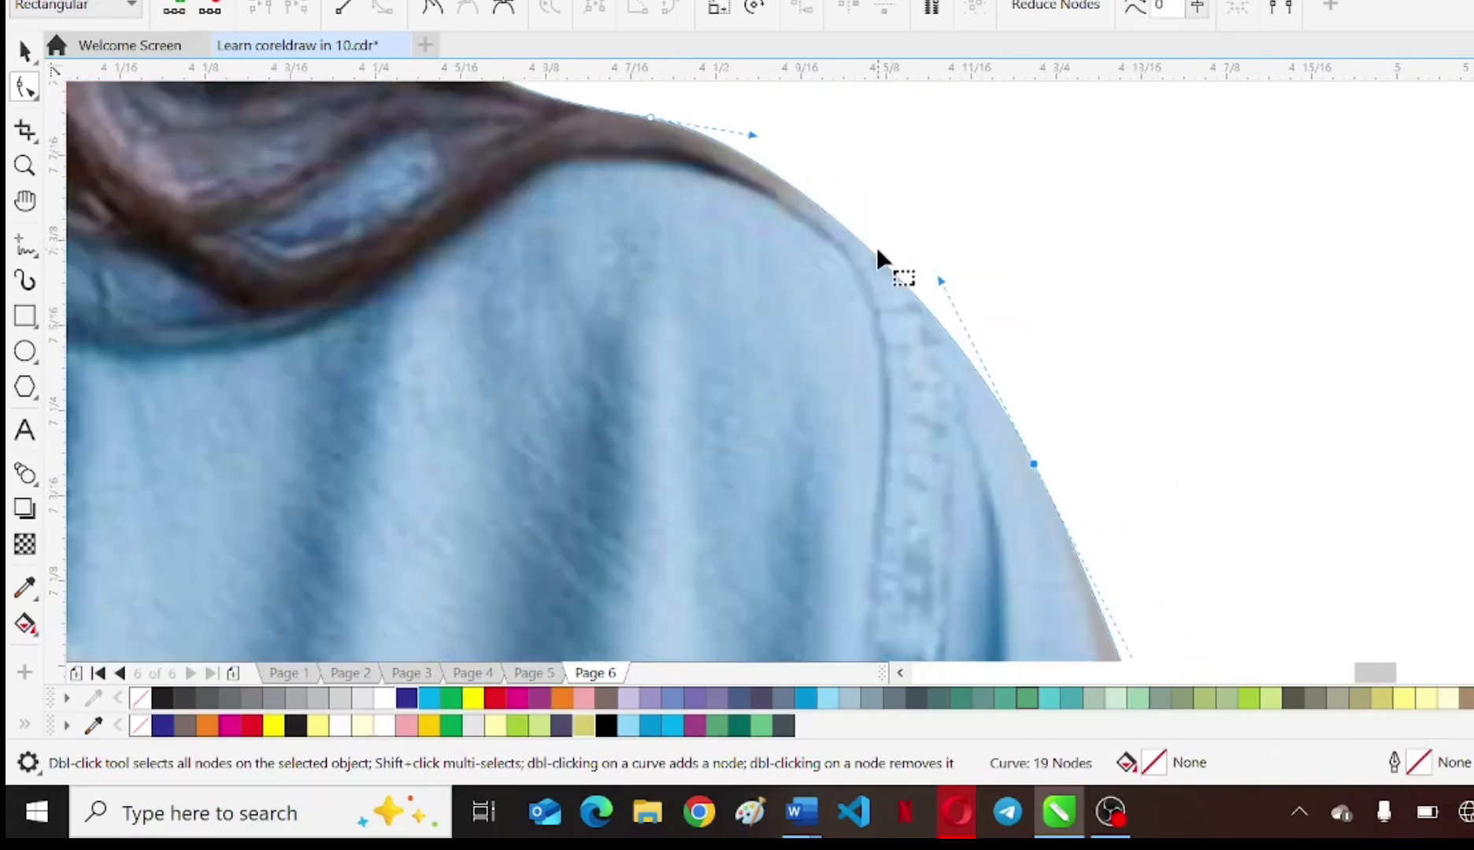
pyautogui.doubleClick(881, 244)
pyautogui.moveTo(836, 204); pyautogui.dragTo(887, 242)
pyautogui.doubleClick(800, 175)
pyautogui.moveTo(800, 175); pyautogui.dragTo(789, 188)
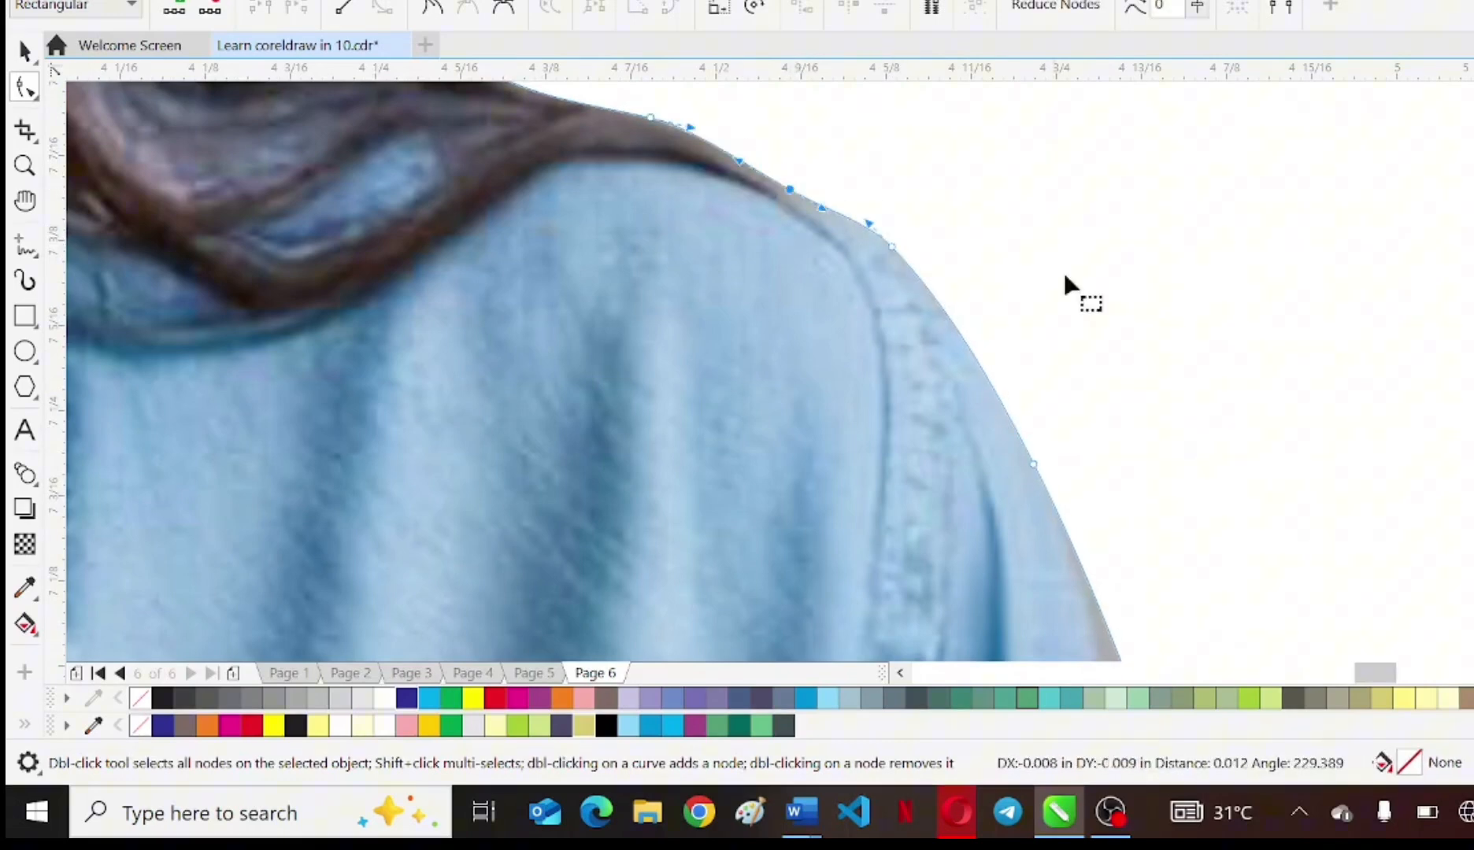
# - Pull the outline in against the right-hand upper sleeve and add another node there
pyautogui.scroll(-3, 1036, 214)
pyautogui.moveTo(1070, 462); pyautogui.dragTo(1055, 547)
pyautogui.doubleClick(1032, 432)
# - Move the nodes further down the right-hand sleeve so the outline follows the arm beside the shirt pocket
pyautogui.scroll(-4, 1066, 566)
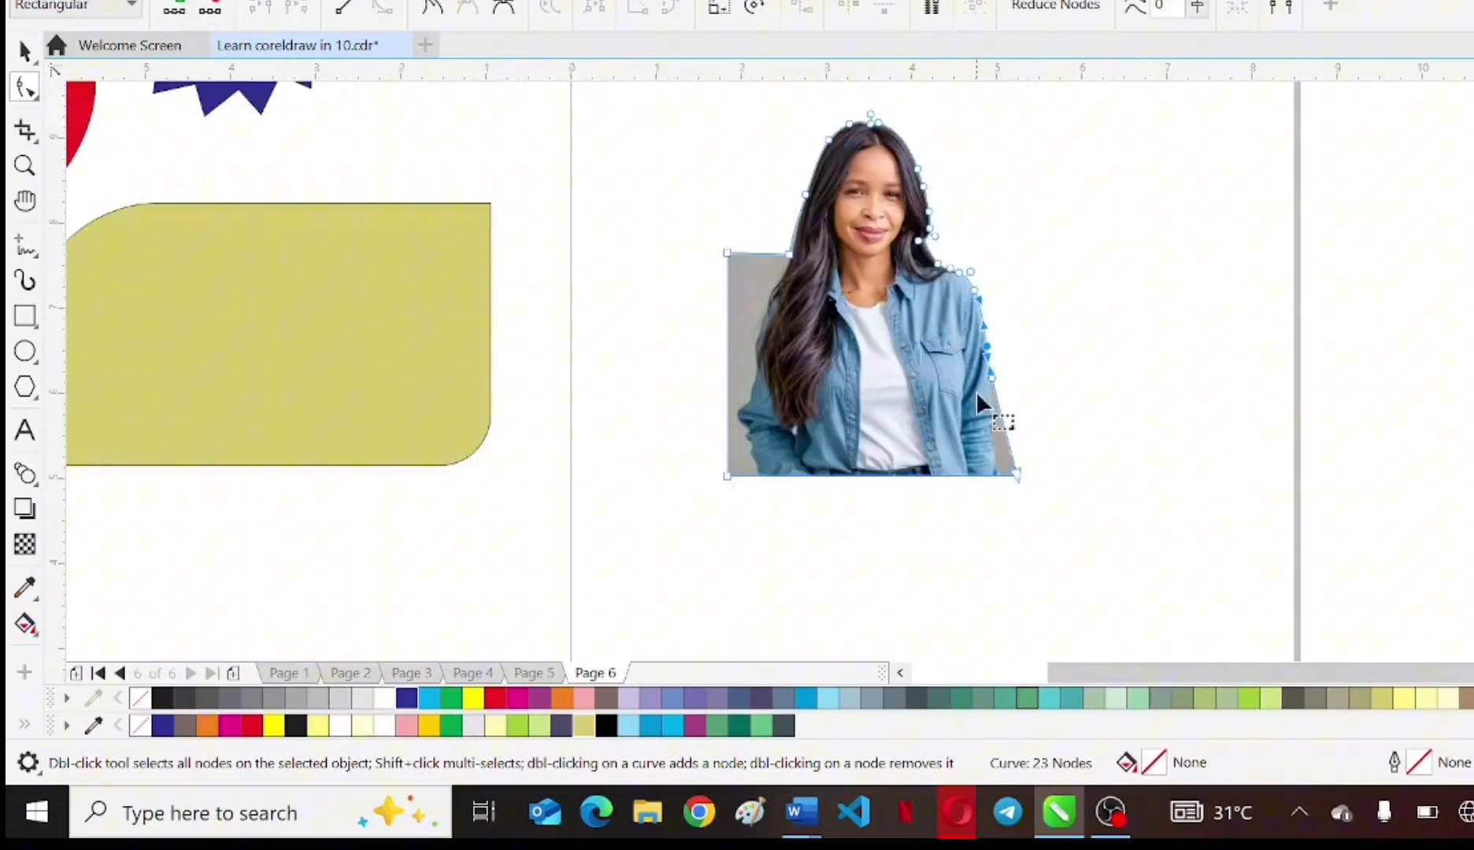
pyautogui.scroll(3, 1052, 536)
pyautogui.moveTo(1054, 534); pyautogui.dragTo(1019, 465)
pyautogui.scroll(2, 1003, 339)
pyautogui.moveTo(1015, 331); pyautogui.dragTo(973, 589)
# - Add nodes around the right-hand elbow and shape the outline to the bulge in the sleeve
pyautogui.doubleClick(1019, 479)
pyautogui.scroll(1, 1035, 485)
pyautogui.doubleClick(1044, 524)
pyautogui.click(1032, 471)
pyautogui.scroll(-2, 1024, 504)
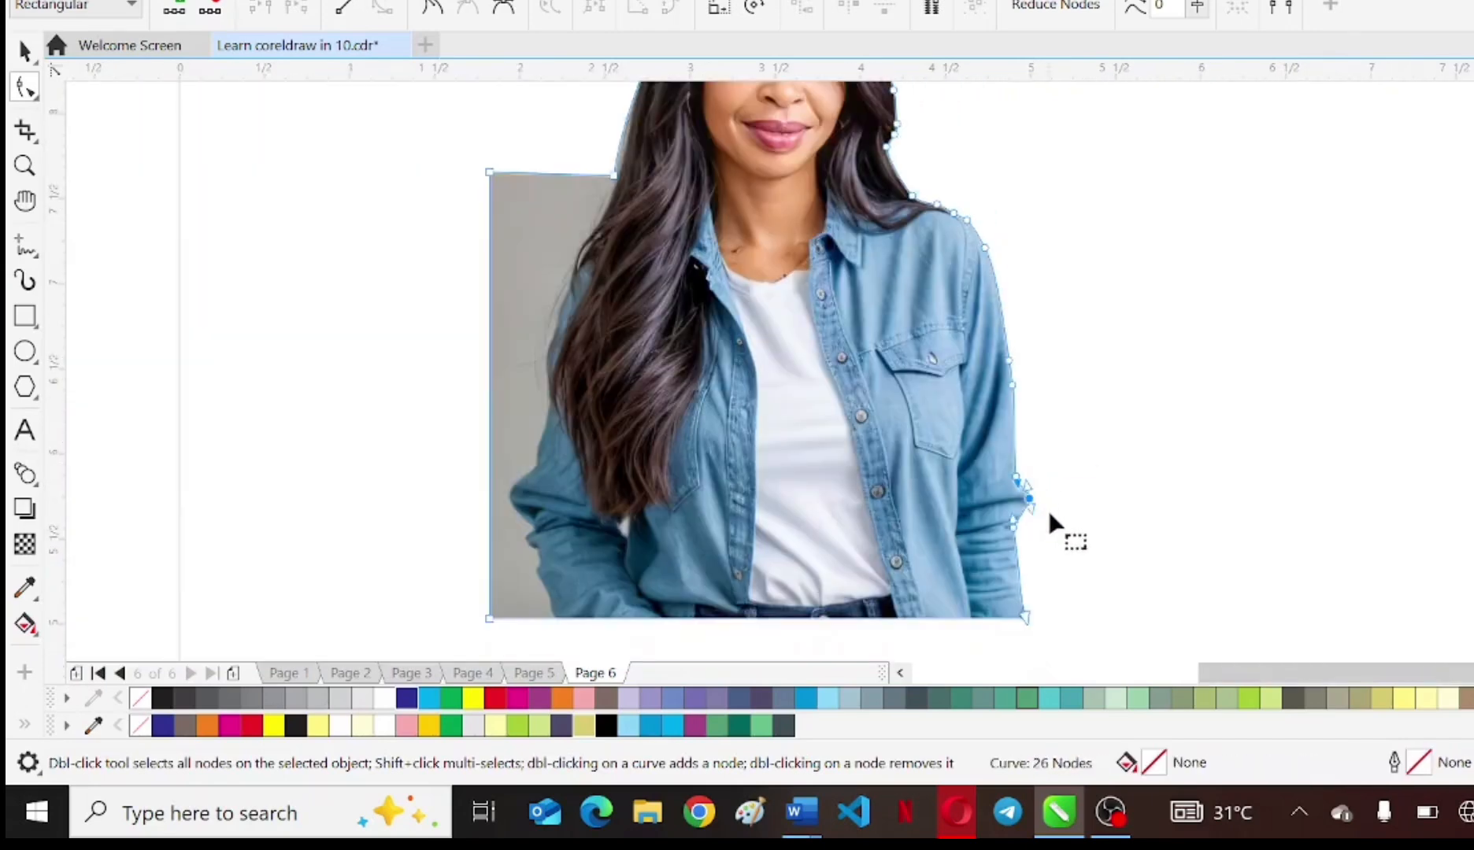
pyautogui.scroll(1, 1047, 520)
pyautogui.click(992, 451)
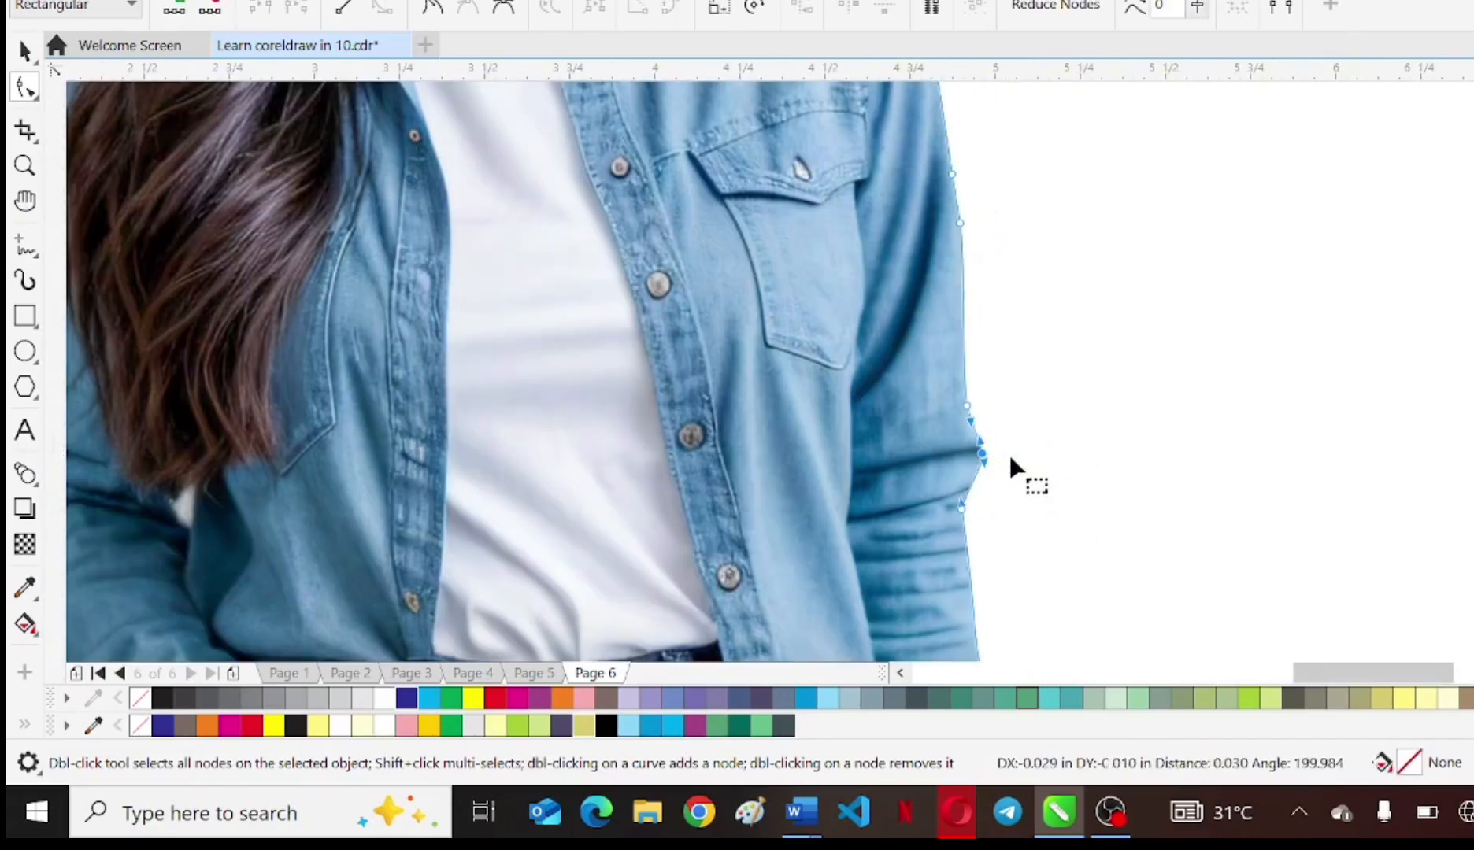
# - Move the photo's upper-left corner node in toward the hair and add nodes along the hair's left edge
pyautogui.scroll(-1, 1010, 465)
pyautogui.scroll(-1, 919, 526)
pyautogui.scroll(1, 736, 250)
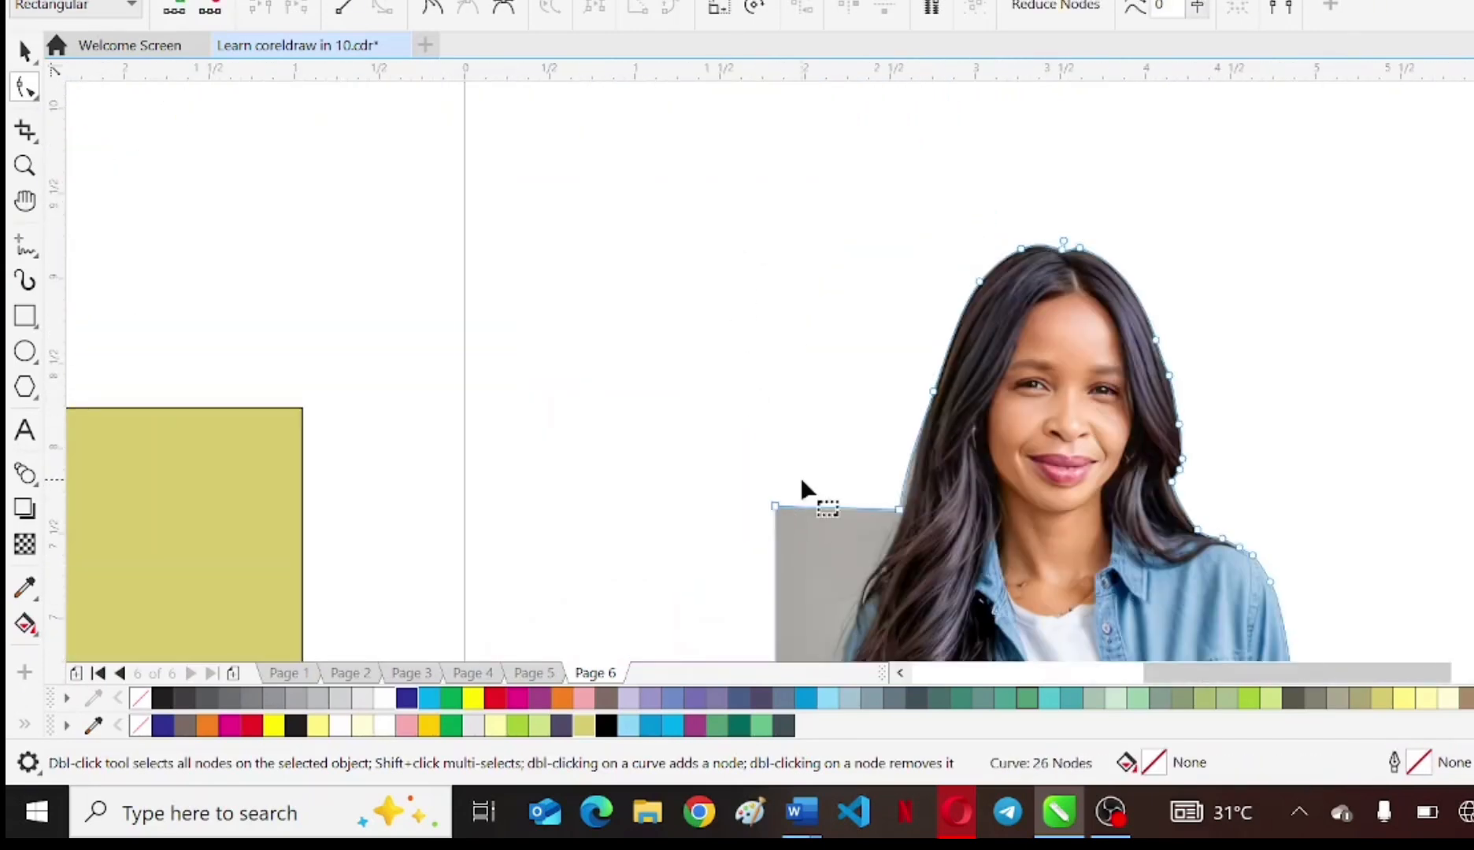
pyautogui.scroll(1, 880, 575)
pyautogui.moveTo(648, 441); pyautogui.dragTo(747, 582)
pyautogui.doubleClick(947, 258)
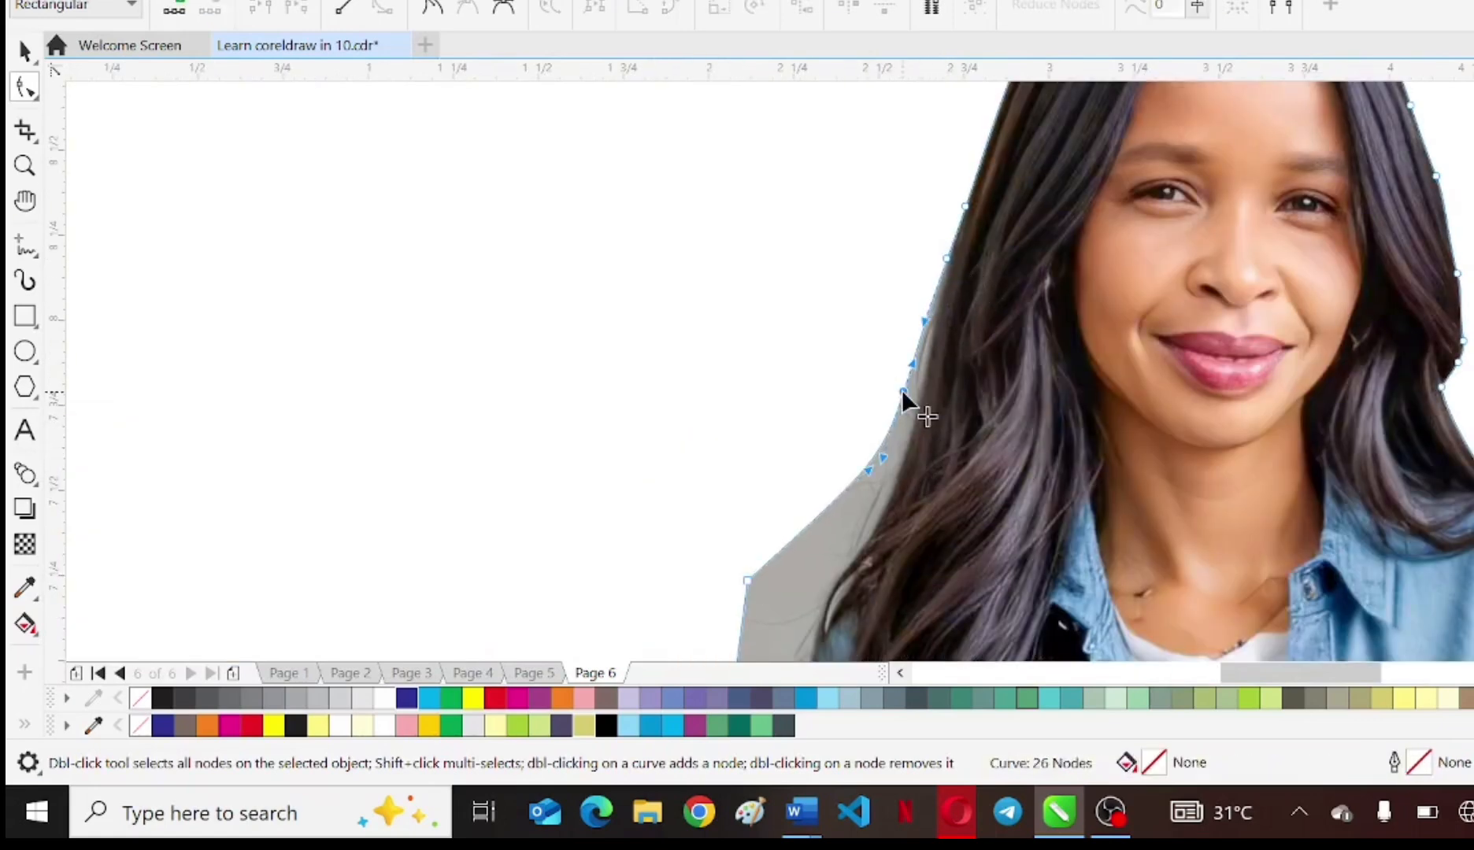
pyautogui.doubleClick(881, 502)
# - Pull the outline in against the hair's left side and move the corner node down to the left-hand sleeve
pyautogui.scroll(1, 907, 384)
pyautogui.moveTo(939, 279); pyautogui.dragTo(955, 285)
pyautogui.scroll(-2, 958, 327)
pyautogui.scroll(1, 845, 488)
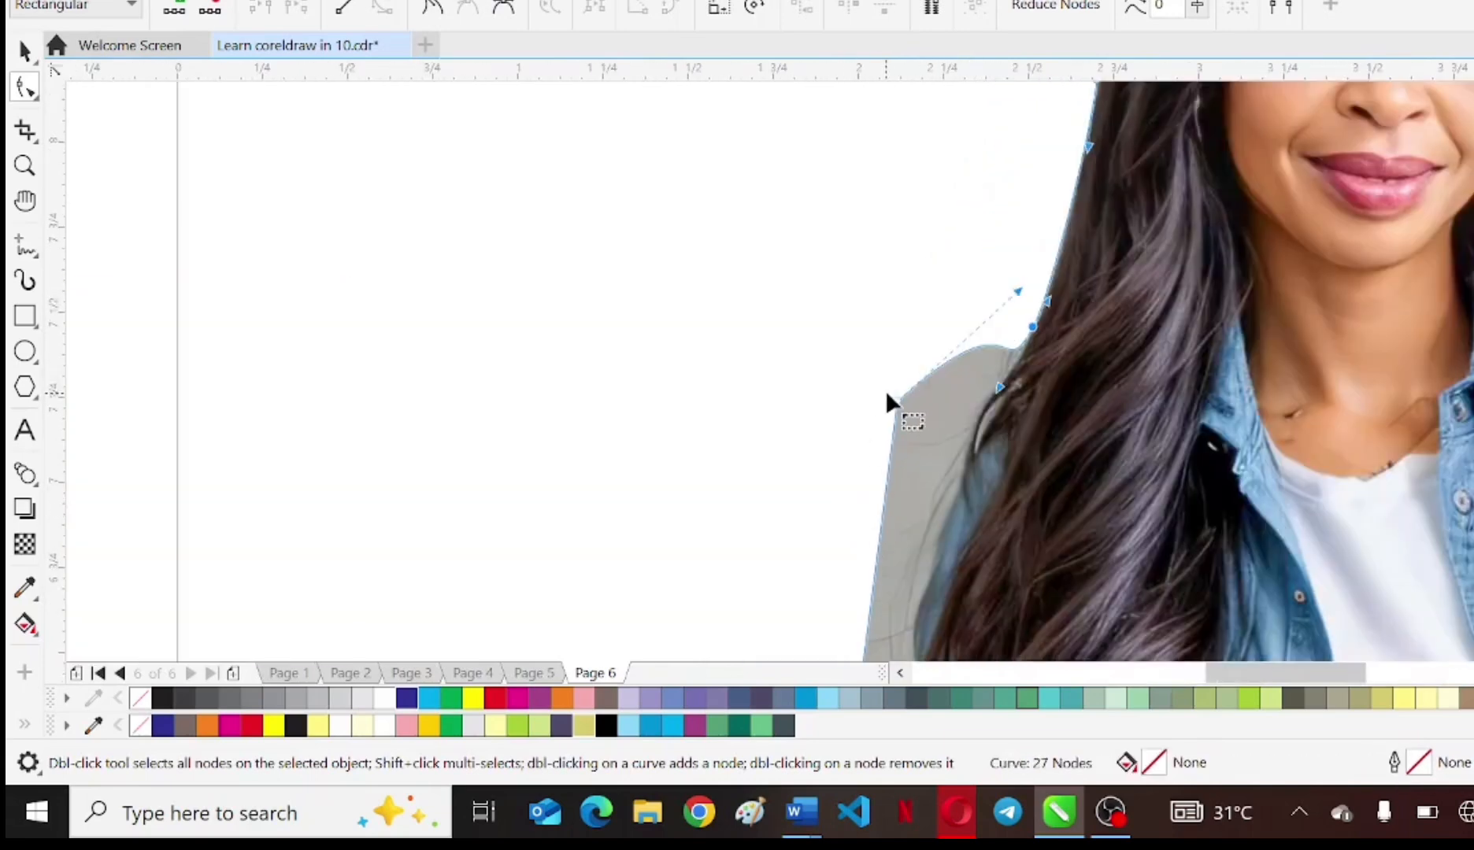
pyautogui.moveTo(896, 400); pyautogui.dragTo(964, 475)
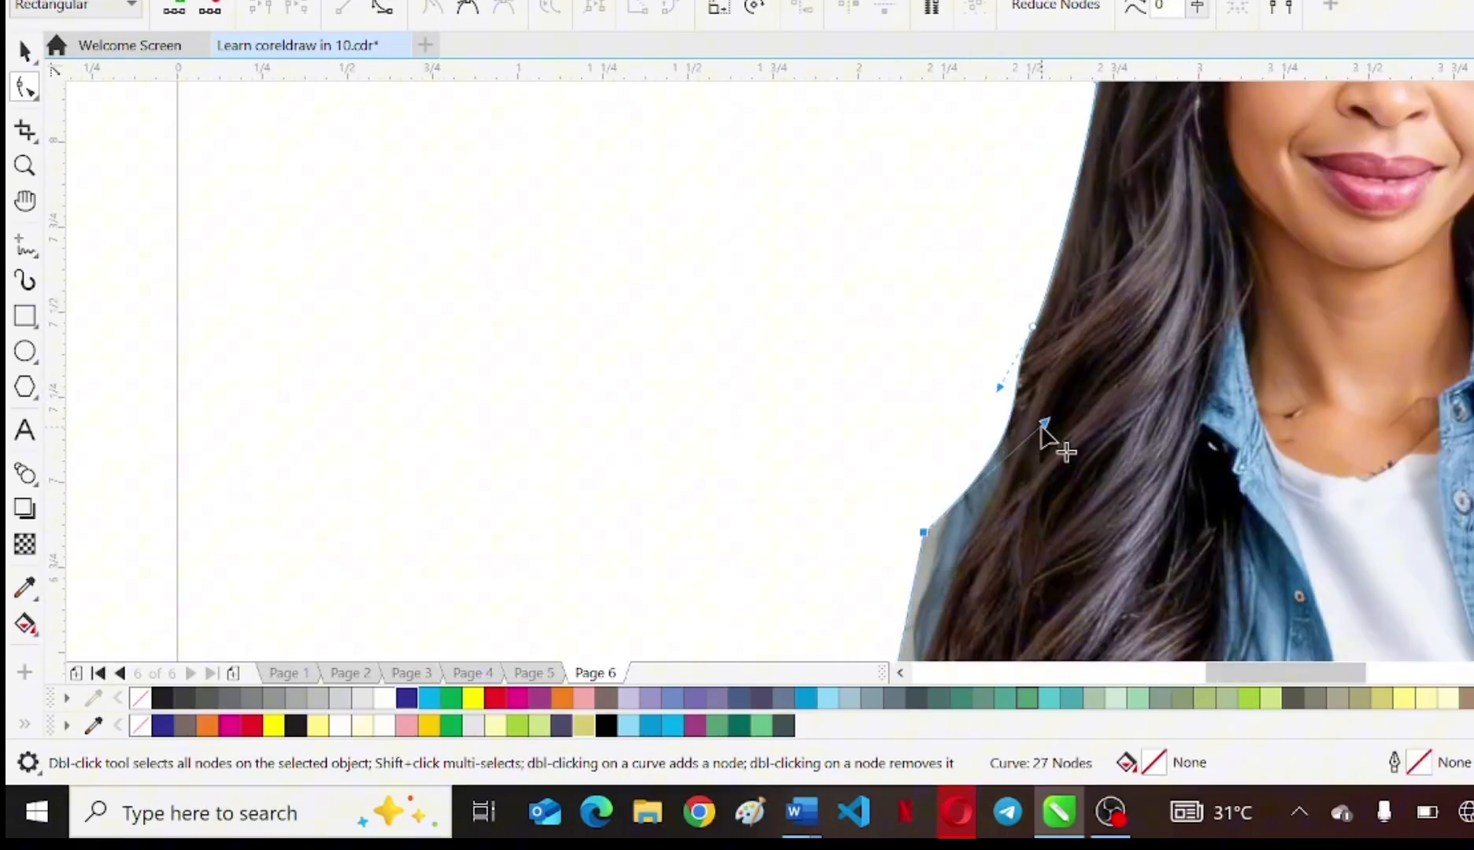
pyautogui.moveTo(1039, 427); pyautogui.dragTo(972, 401)
pyautogui.moveTo(922, 540); pyautogui.dragTo(930, 567)
# - Add a node beside the left-hand shoulder, pull the outline in below it and convert the adjoining segment to a curve
pyautogui.scroll(1, 960, 511)
pyautogui.doubleClick(949, 473)
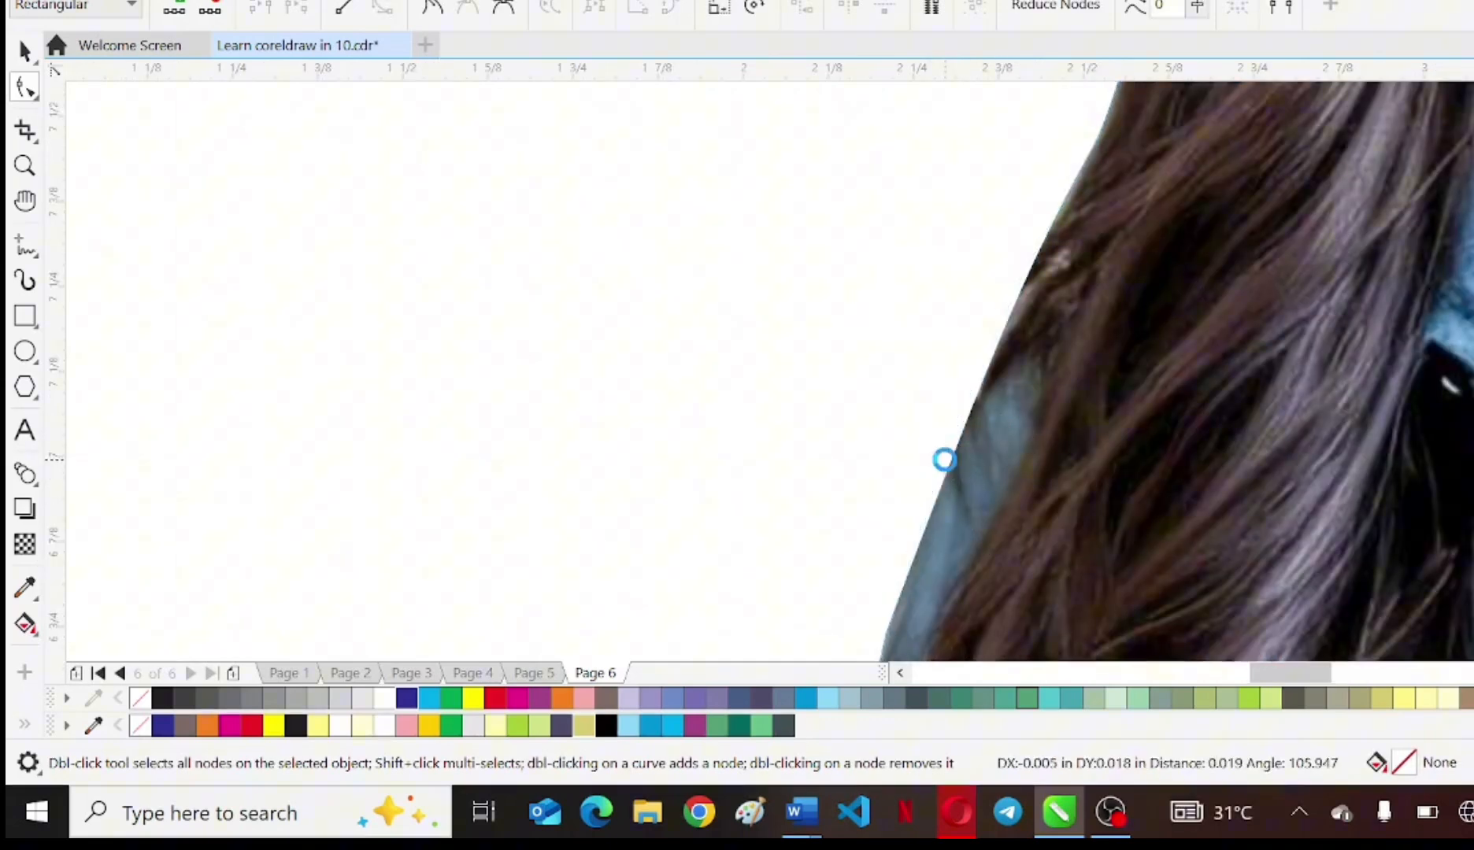
pyautogui.scroll(-3, 705, 516)
pyautogui.scroll(3, 909, 496)
pyautogui.moveTo(929, 504); pyautogui.dragTo(912, 406)
pyautogui.rightClick(912, 406)
pyautogui.click(968, 512)
# - Add nodes down the left-hand sleeve, shape the outline around the elbow and undo the last node removal
pyautogui.scroll(1, 981, 373)
pyautogui.doubleClick(948, 94)
pyautogui.doubleClick(918, 190)
pyautogui.moveTo(918, 190); pyautogui.dragTo(923, 329)
pyautogui.doubleClick(880, 385)
pyautogui.moveTo(880, 386); pyautogui.dragTo(870, 379)
pyautogui.moveTo(840, 442); pyautogui.dragTo(880, 418)
pyautogui.click(939, 598)
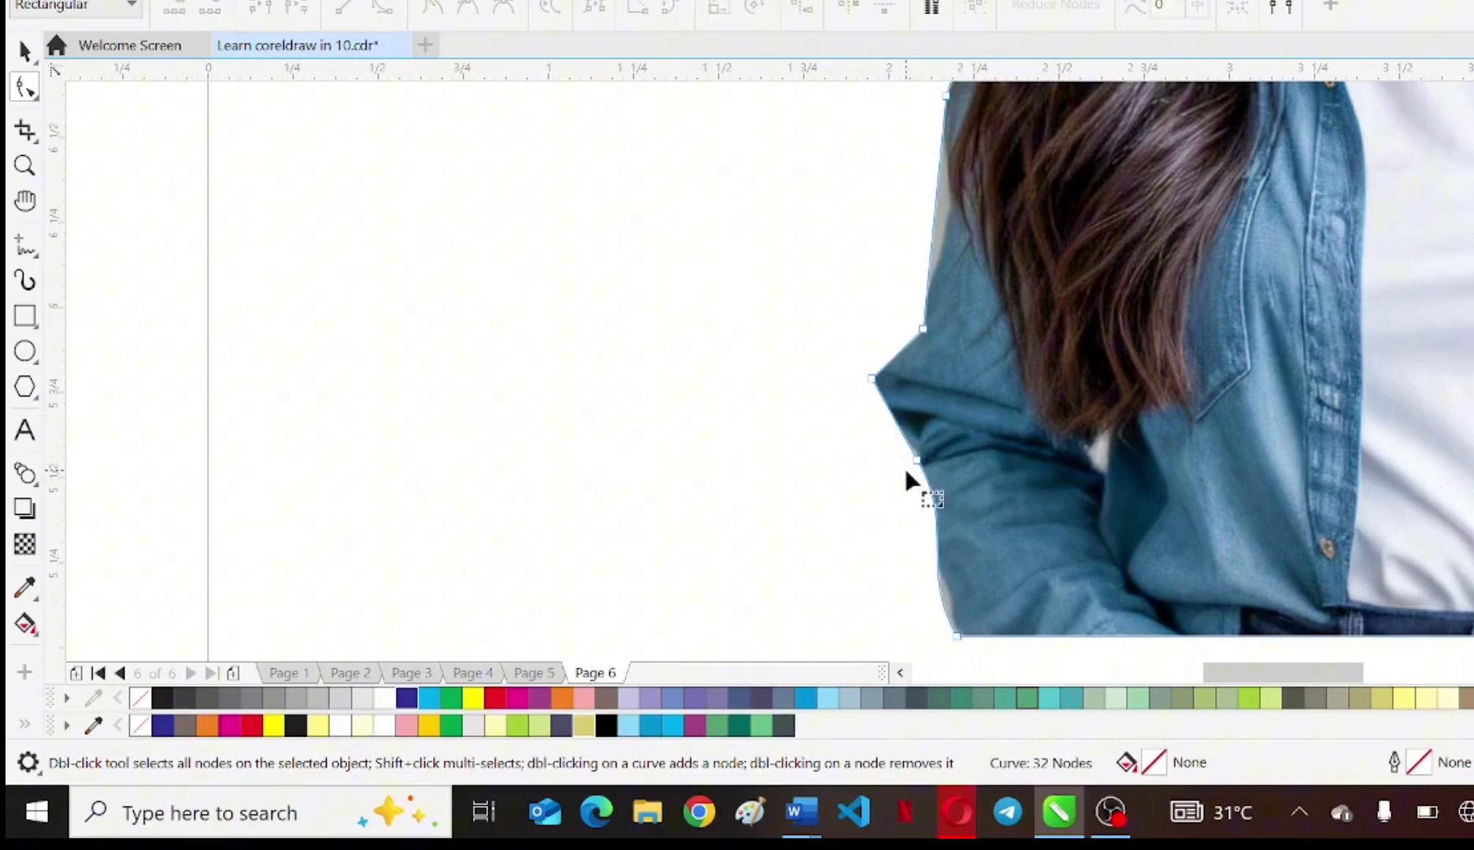
pyautogui.hotkey('ctrl', 'z')
# - Move the photo's lower-left corner in to the cuff and add nodes to fit the outline along the left-hand forearm
pyautogui.scroll(1, 952, 615)
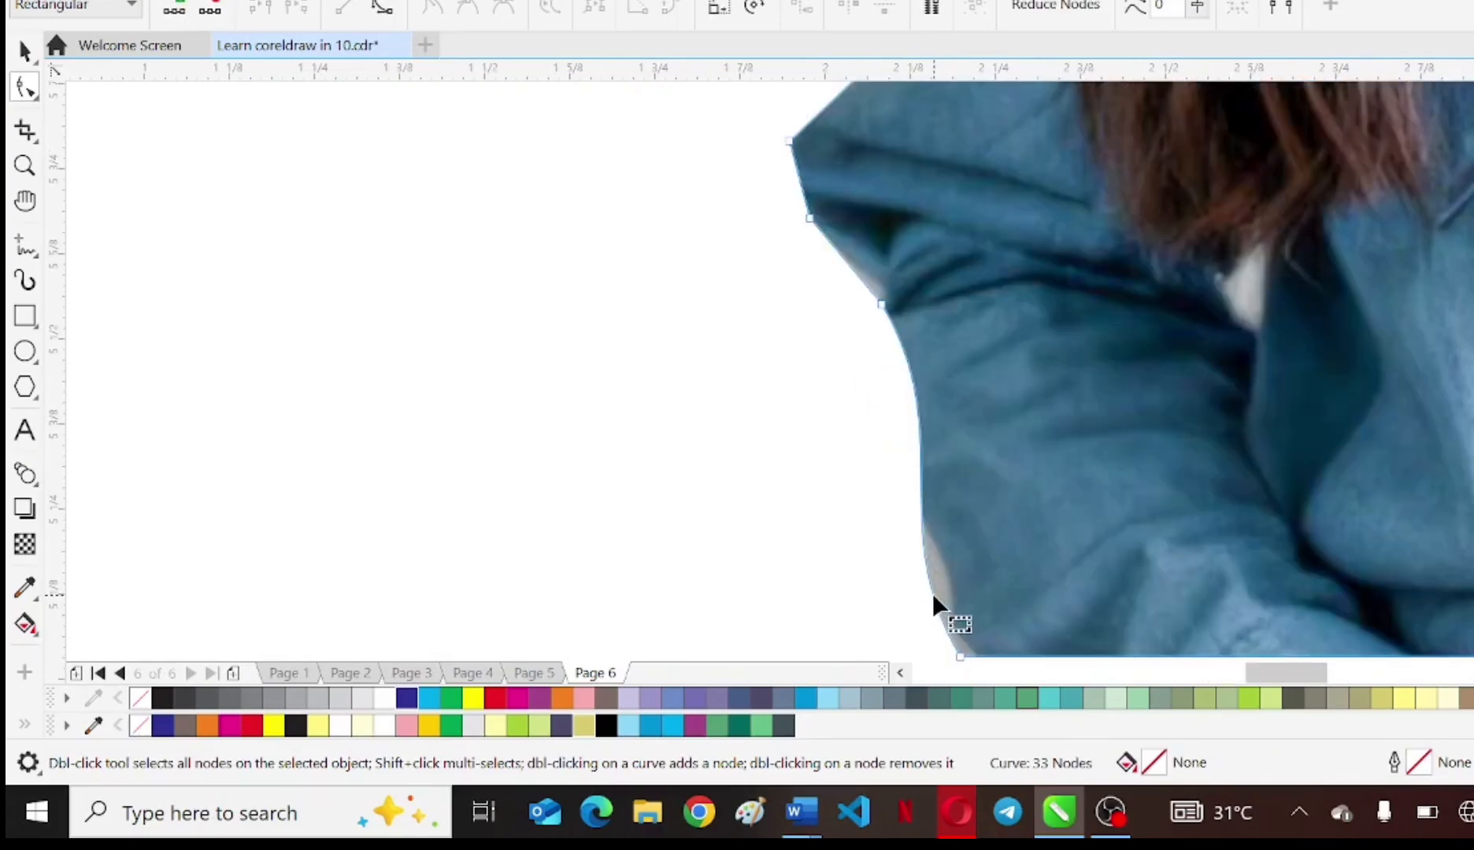
pyautogui.moveTo(960, 656); pyautogui.dragTo(974, 587)
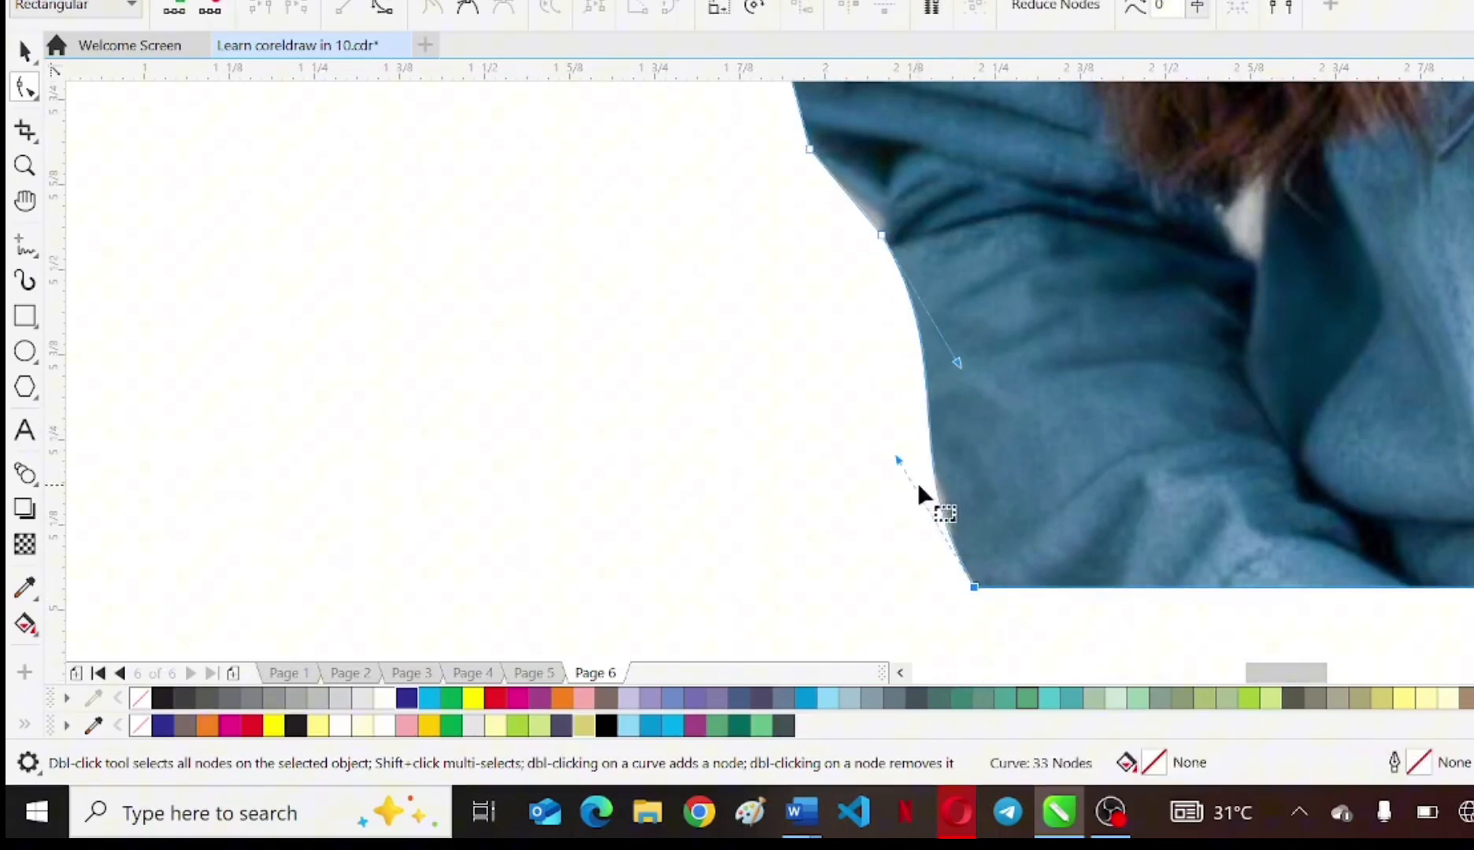
pyautogui.moveTo(896, 461); pyautogui.dragTo(938, 411)
pyautogui.doubleClick(906, 370)
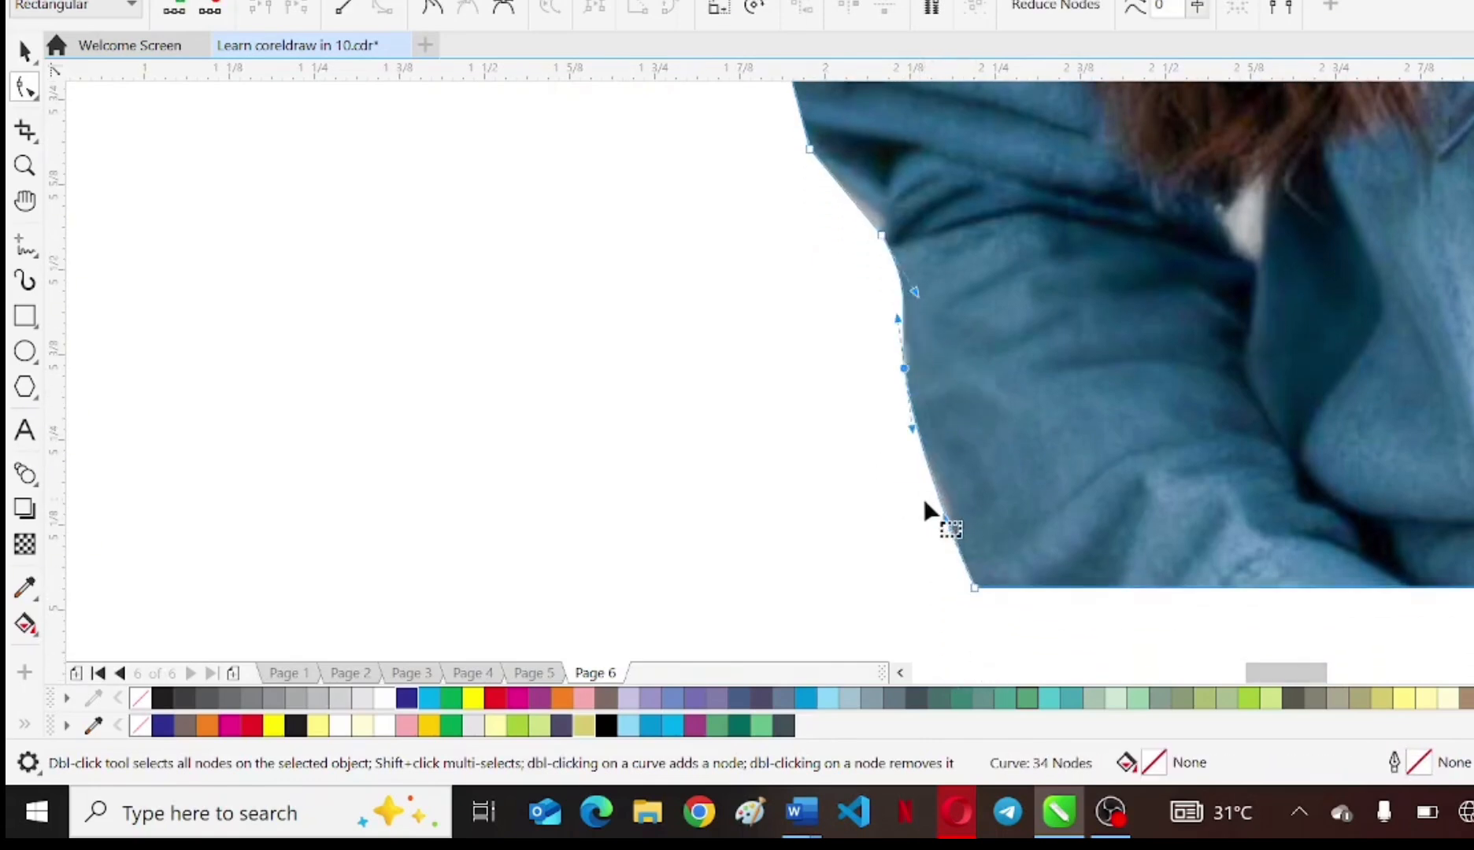
pyautogui.moveTo(935, 493); pyautogui.dragTo(945, 489)
# - Convert the left-hand elbow's straight segment to a curve, remove the pointed node and round the outline around the sleeve
pyautogui.moveTo(881, 235); pyautogui.dragTo(851, 198)
pyautogui.scroll(-2, 851, 198)
pyautogui.scroll(3, 782, 118)
pyautogui.rightClick(799, 348)
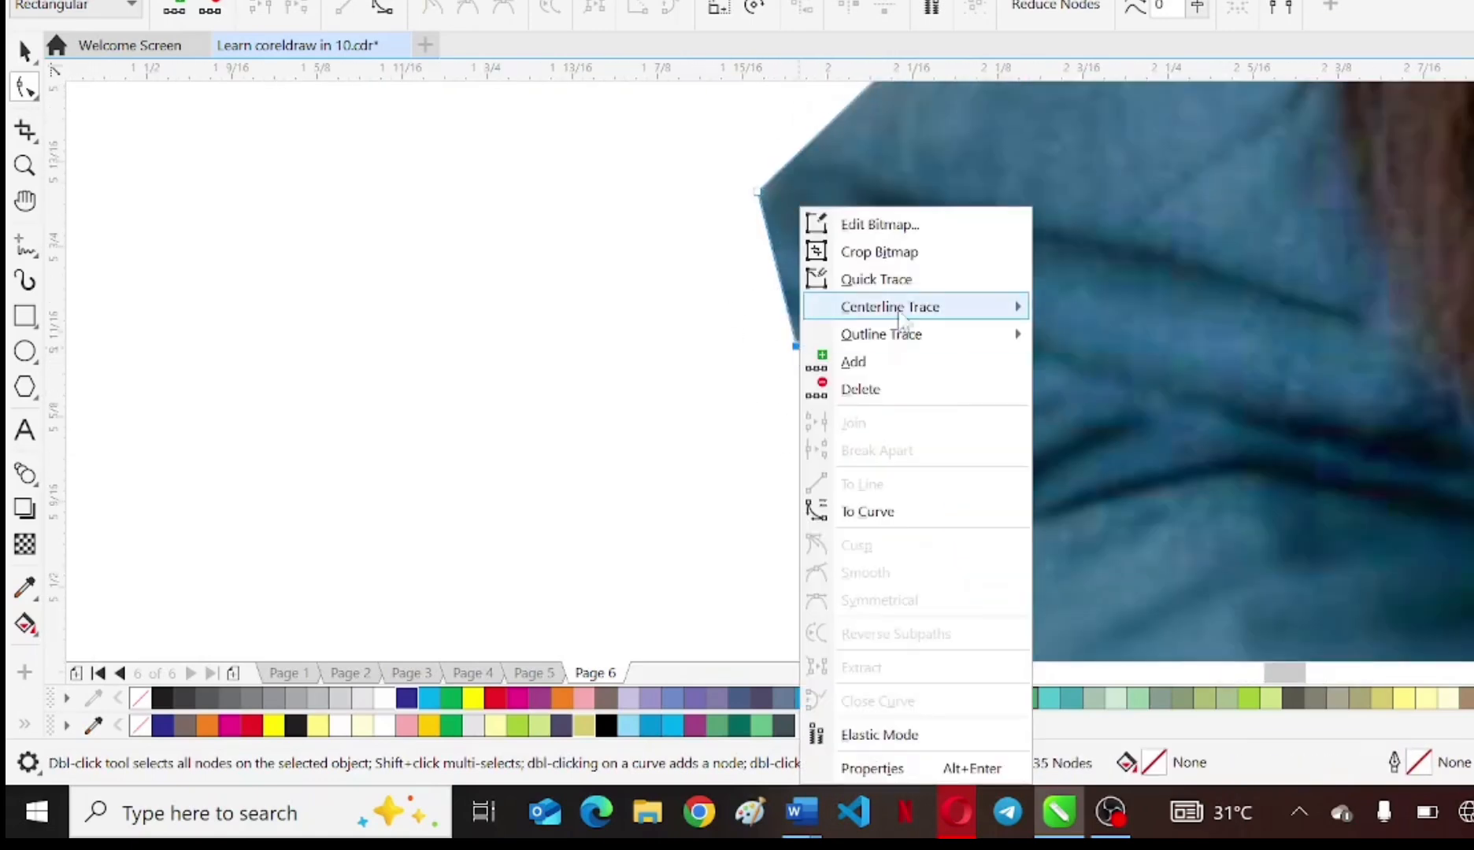
pyautogui.click(852, 509)
pyautogui.doubleClick(756, 189)
pyautogui.click(773, 216)
pyautogui.moveTo(774, 216); pyautogui.dragTo(789, 197)
pyautogui.scroll(-1, 790, 196)
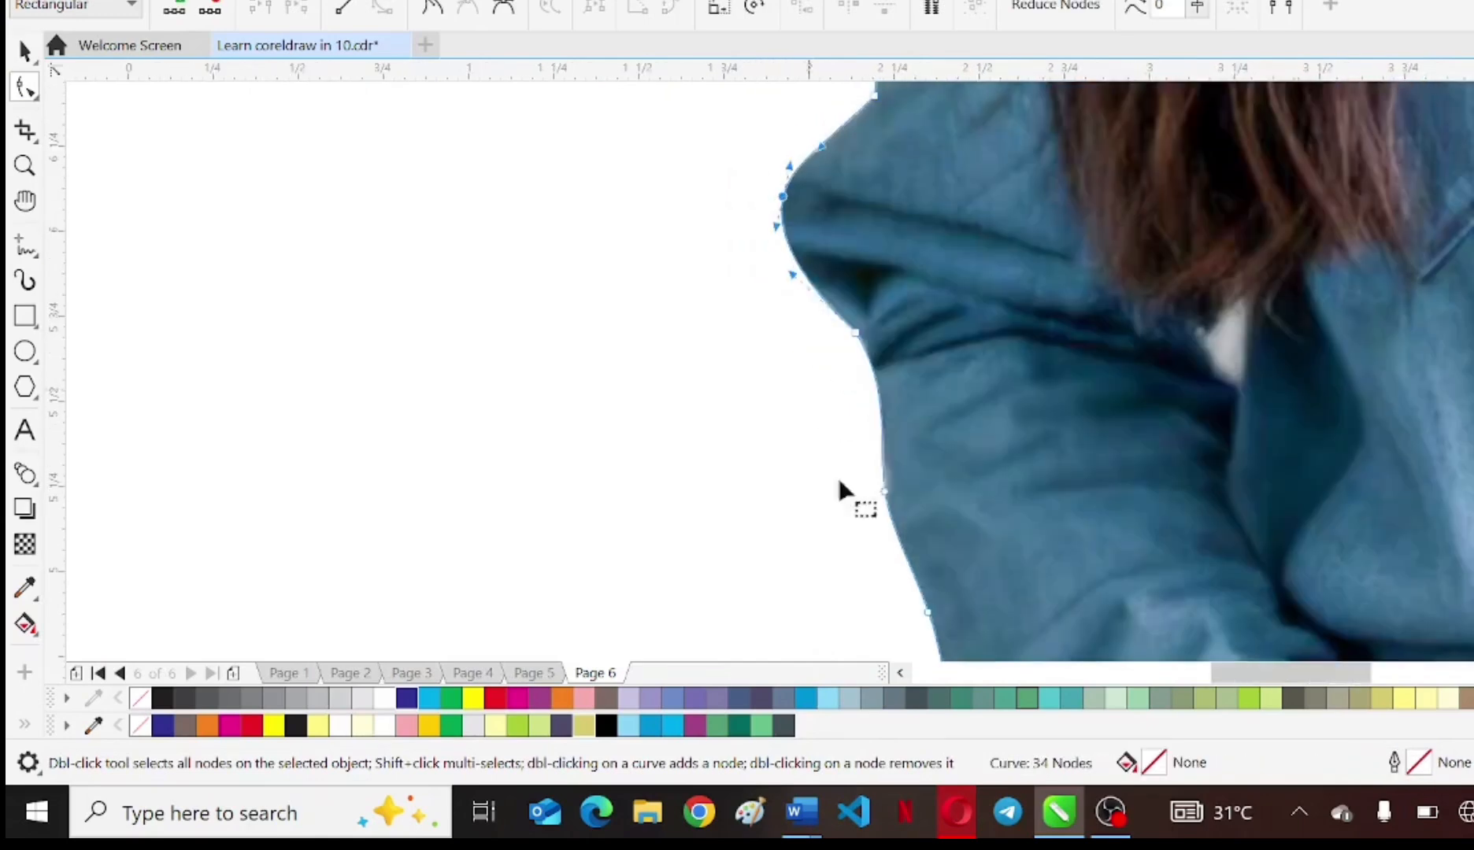
# - Fit the outline to the left-hand sleeve beside the lower hair with a new node and a segment converted to a curve
pyautogui.scroll(-1, 810, 399)
pyautogui.scroll(-1, 931, 394)
pyautogui.scroll(2, 928, 210)
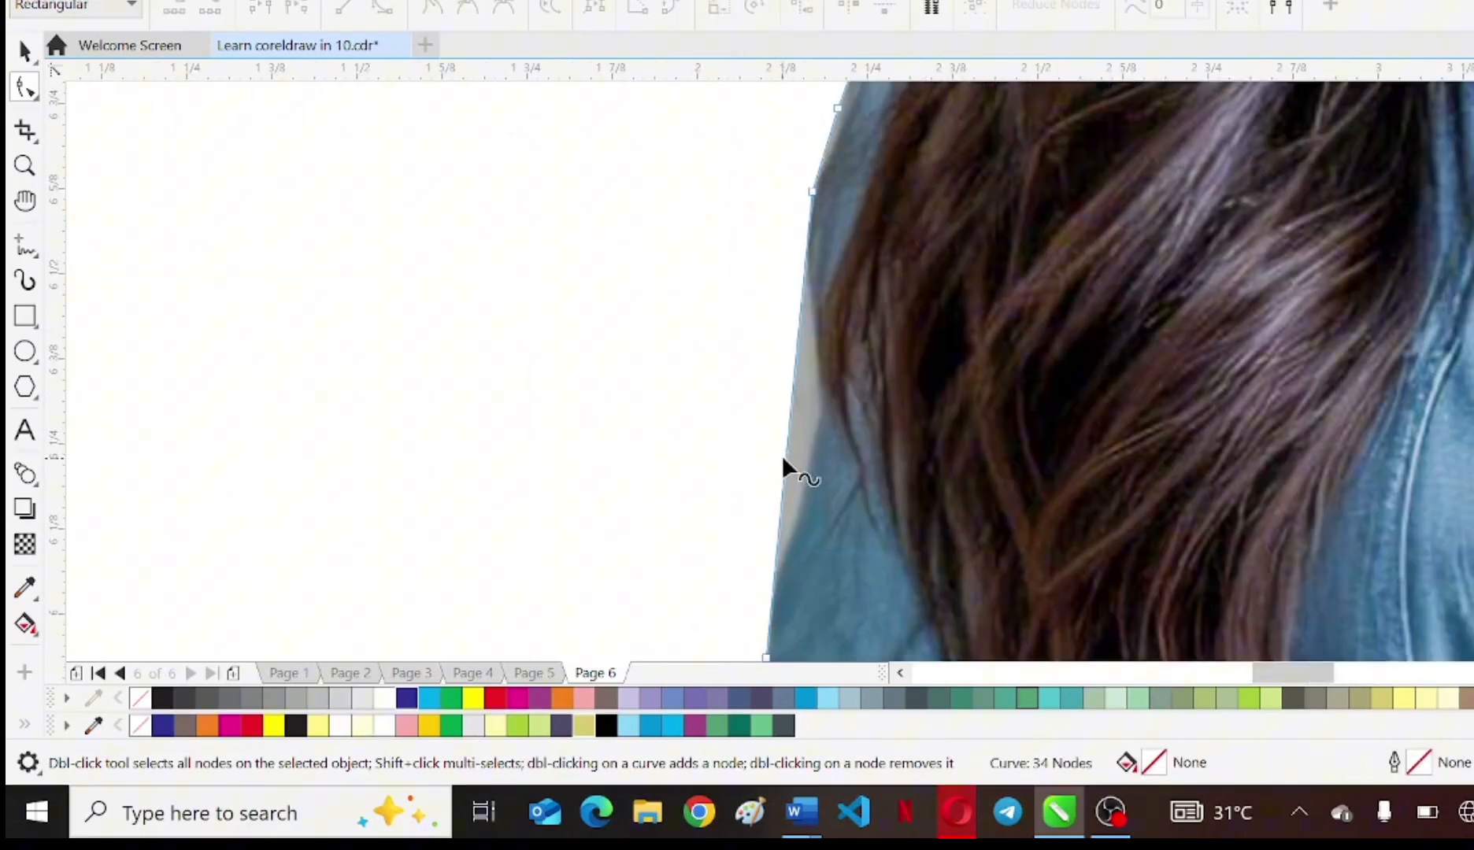
pyautogui.click(817, 411)
pyautogui.rightClick(817, 411)
pyautogui.click(895, 511)
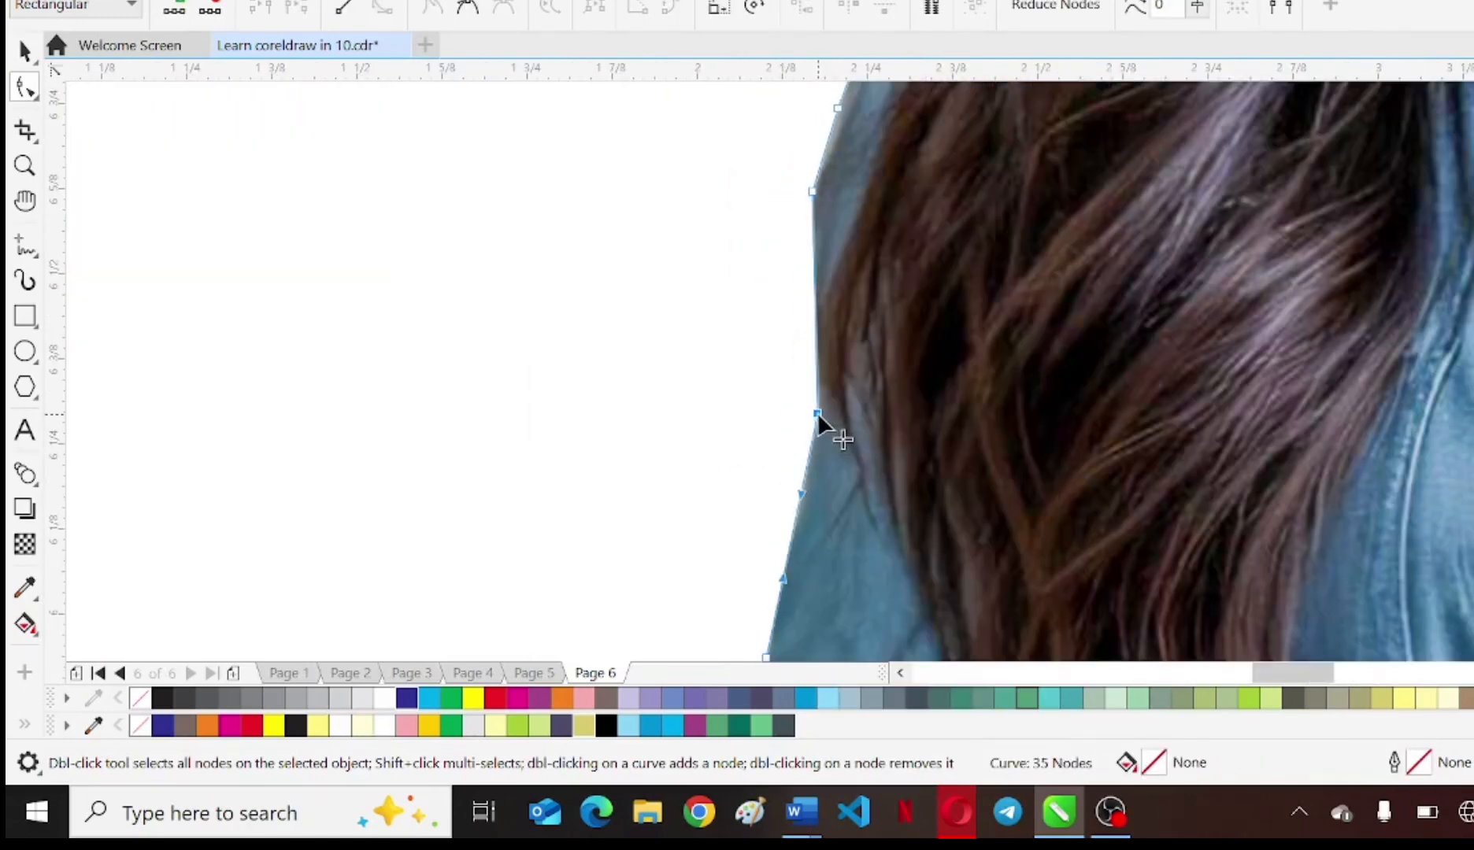
pyautogui.doubleClick(817, 414)
pyautogui.doubleClick(810, 380)
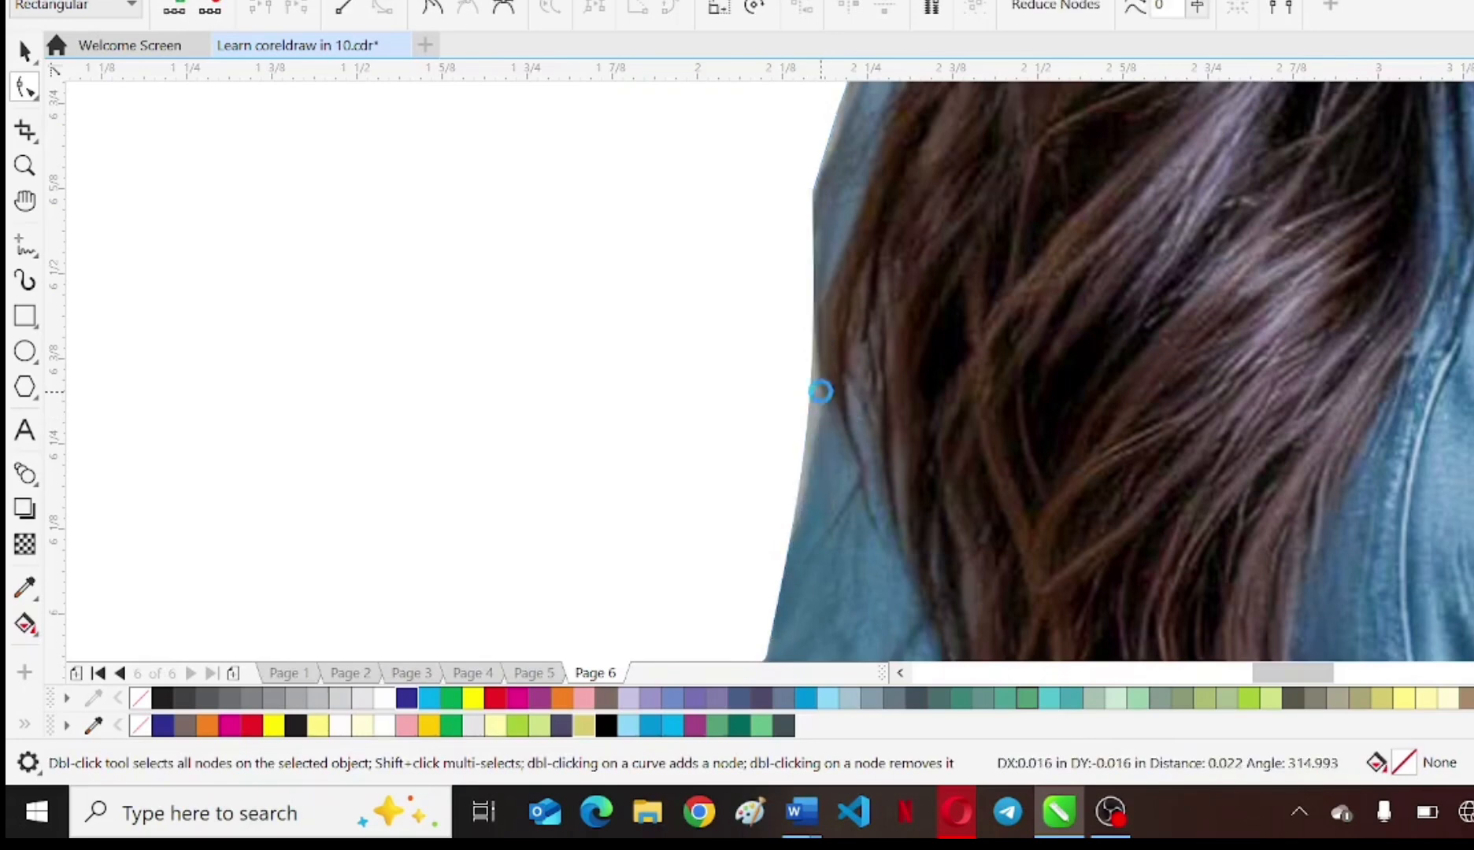
# - Remove the surplus node on the left-hand upper sleeve beside the hair
pyautogui.scroll(-2, 742, 315)
pyautogui.scroll(2, 742, 316)
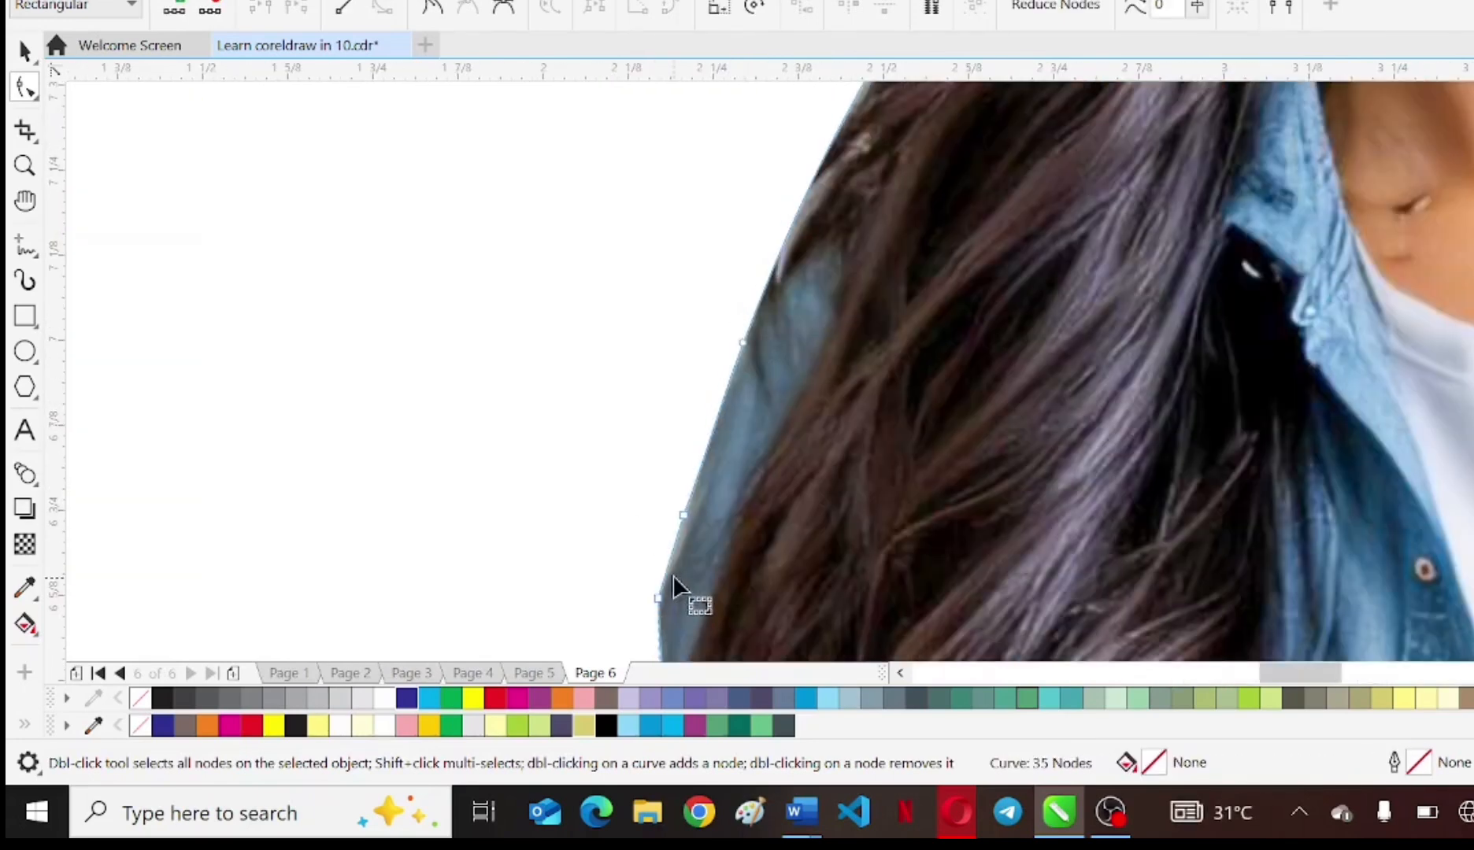
pyautogui.click(684, 513)
pyautogui.scroll(1, 657, 621)
pyautogui.doubleClick(657, 577)
pyautogui.scroll(-3, 673, 543)
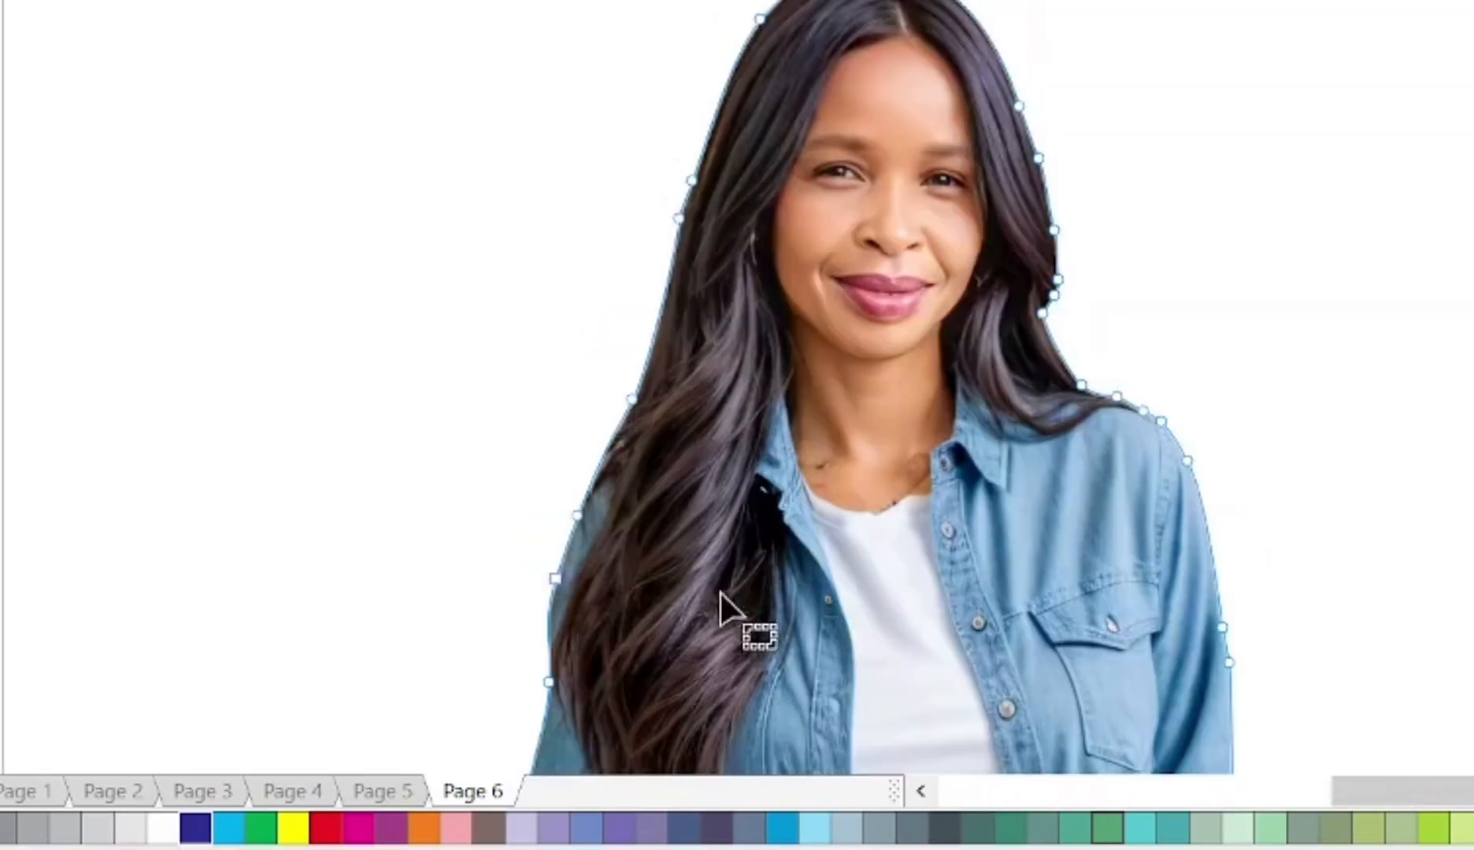
pyautogui.scroll(-3, 1323, 478)
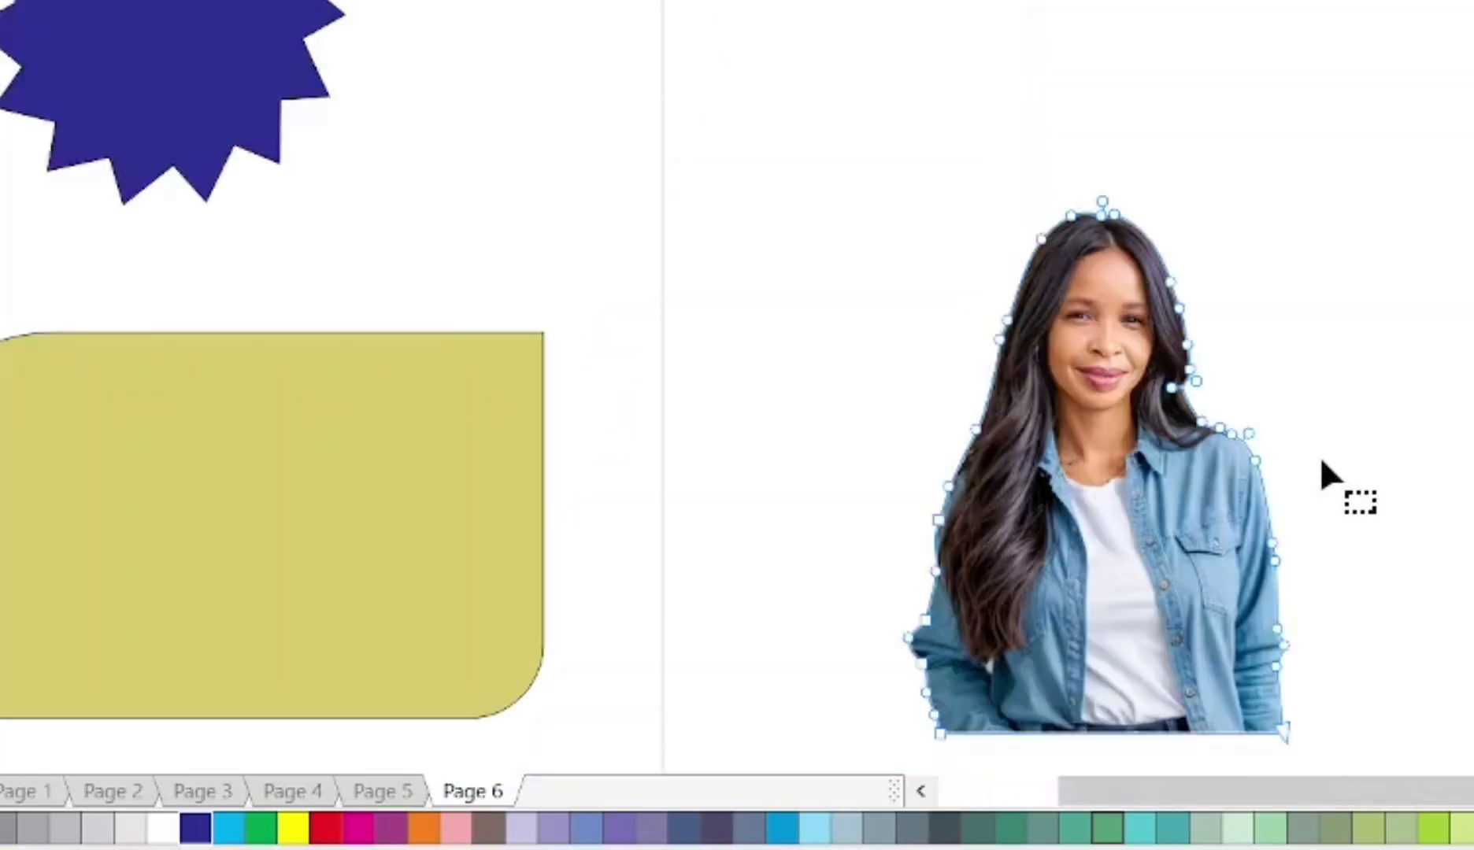
# - Move the cut-out photo off the page onto the olive rectangle and deselect it
pyautogui.press('space')
pyautogui.moveTo(948, 499); pyautogui.dragTo(584, 559)
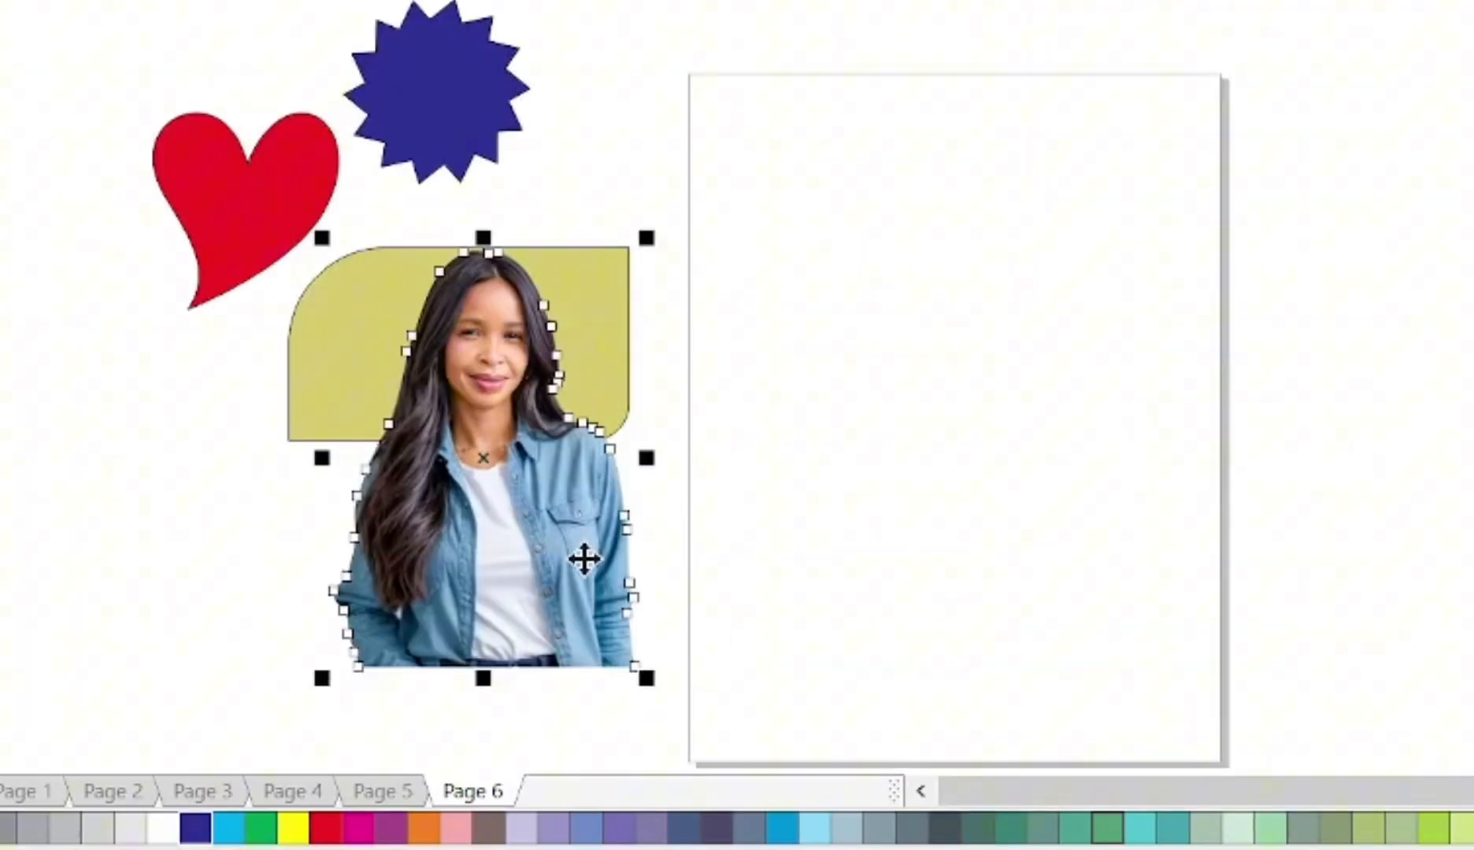
pyautogui.click(1293, 507)
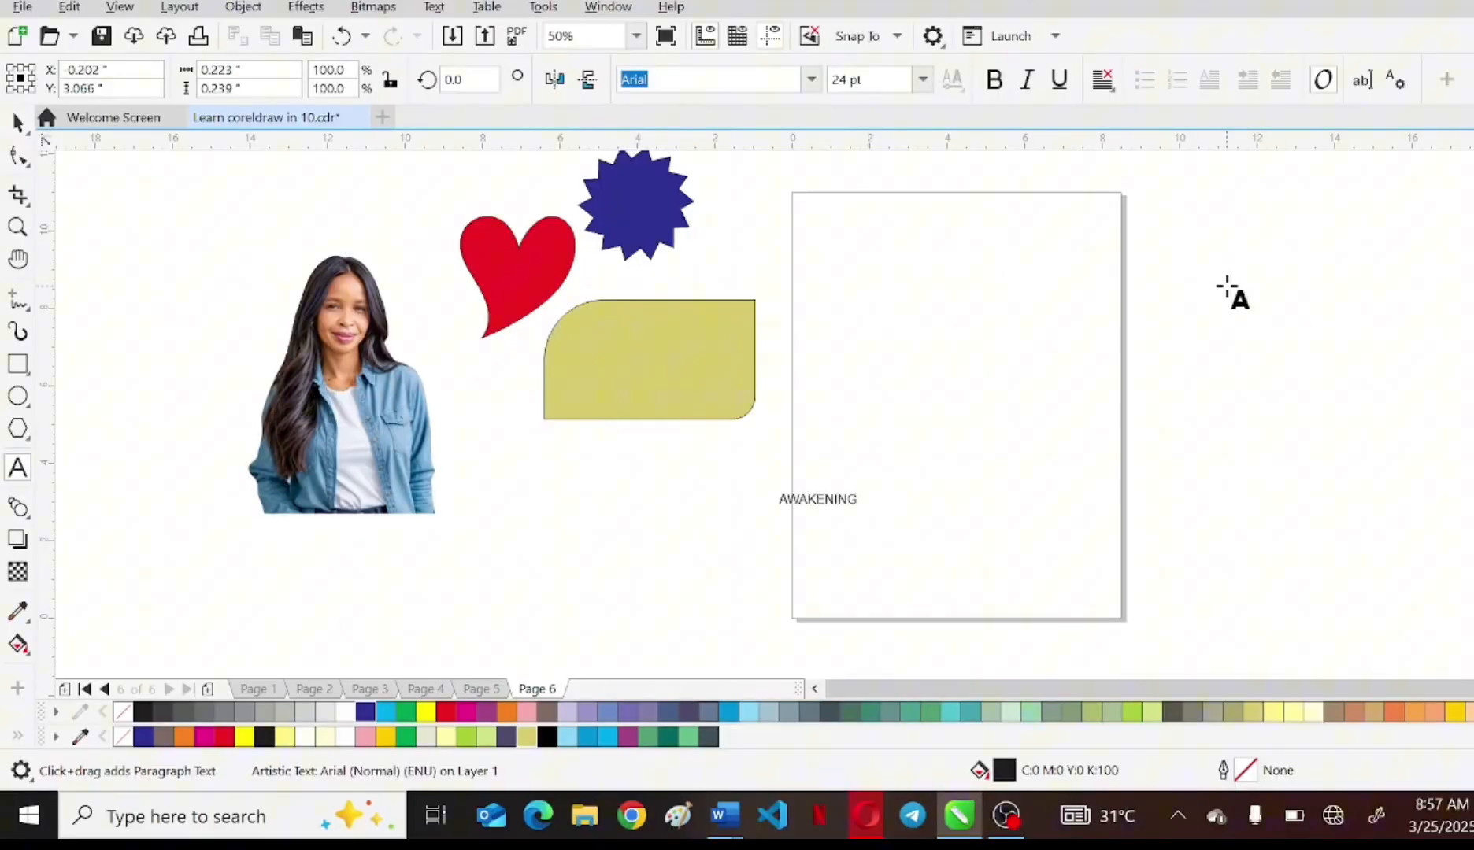
# - Enlarge the AWAKENING text to about 148 pt and widen the spacing between its letters with the Shape tool
pyautogui.hotkey('ctrl', 'space')
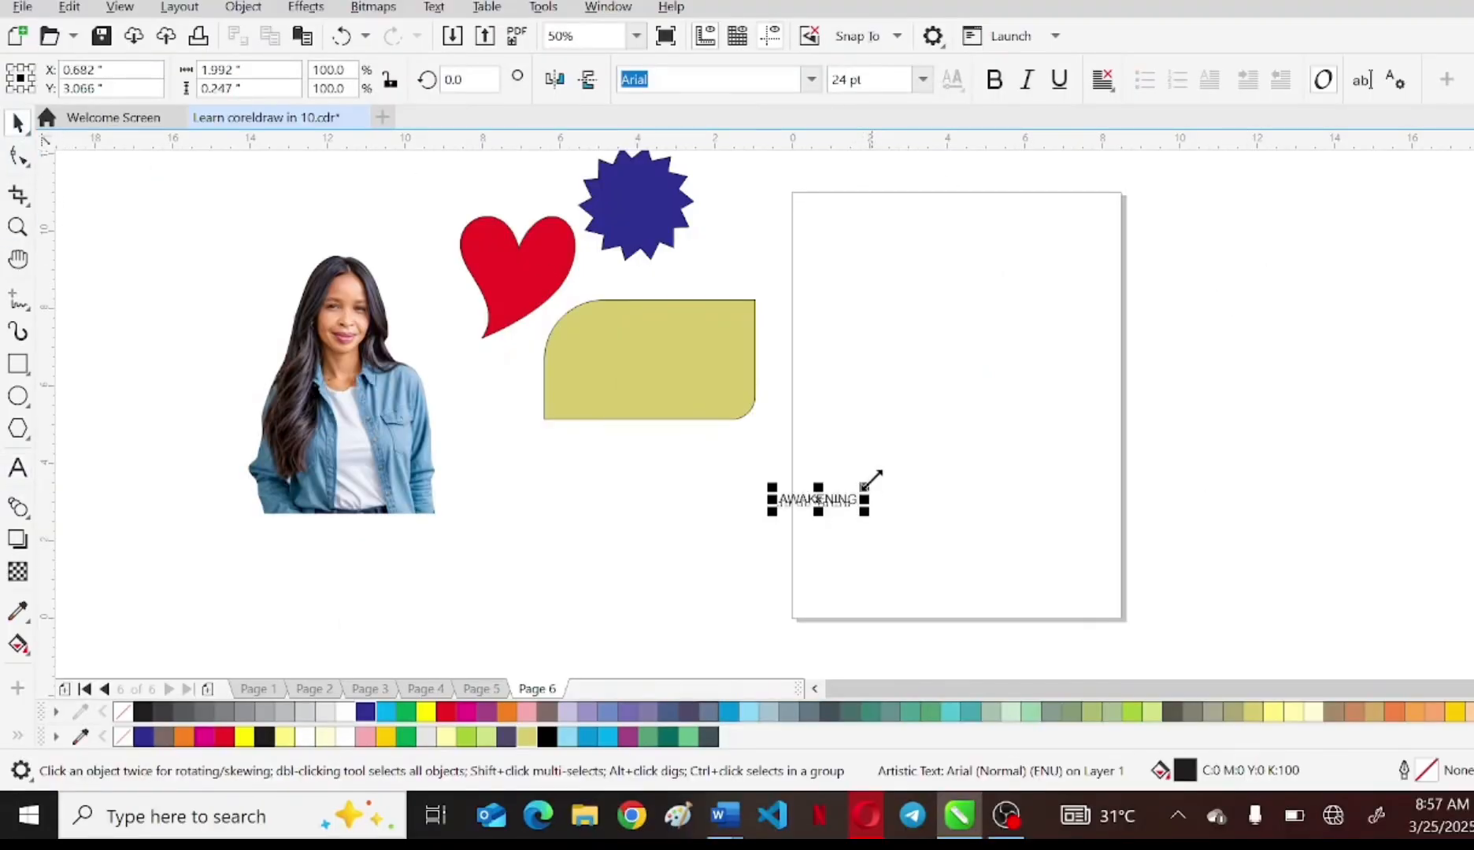
pyautogui.moveTo(866, 485); pyautogui.dragTo(1089, 339)
pyautogui.press('F10')
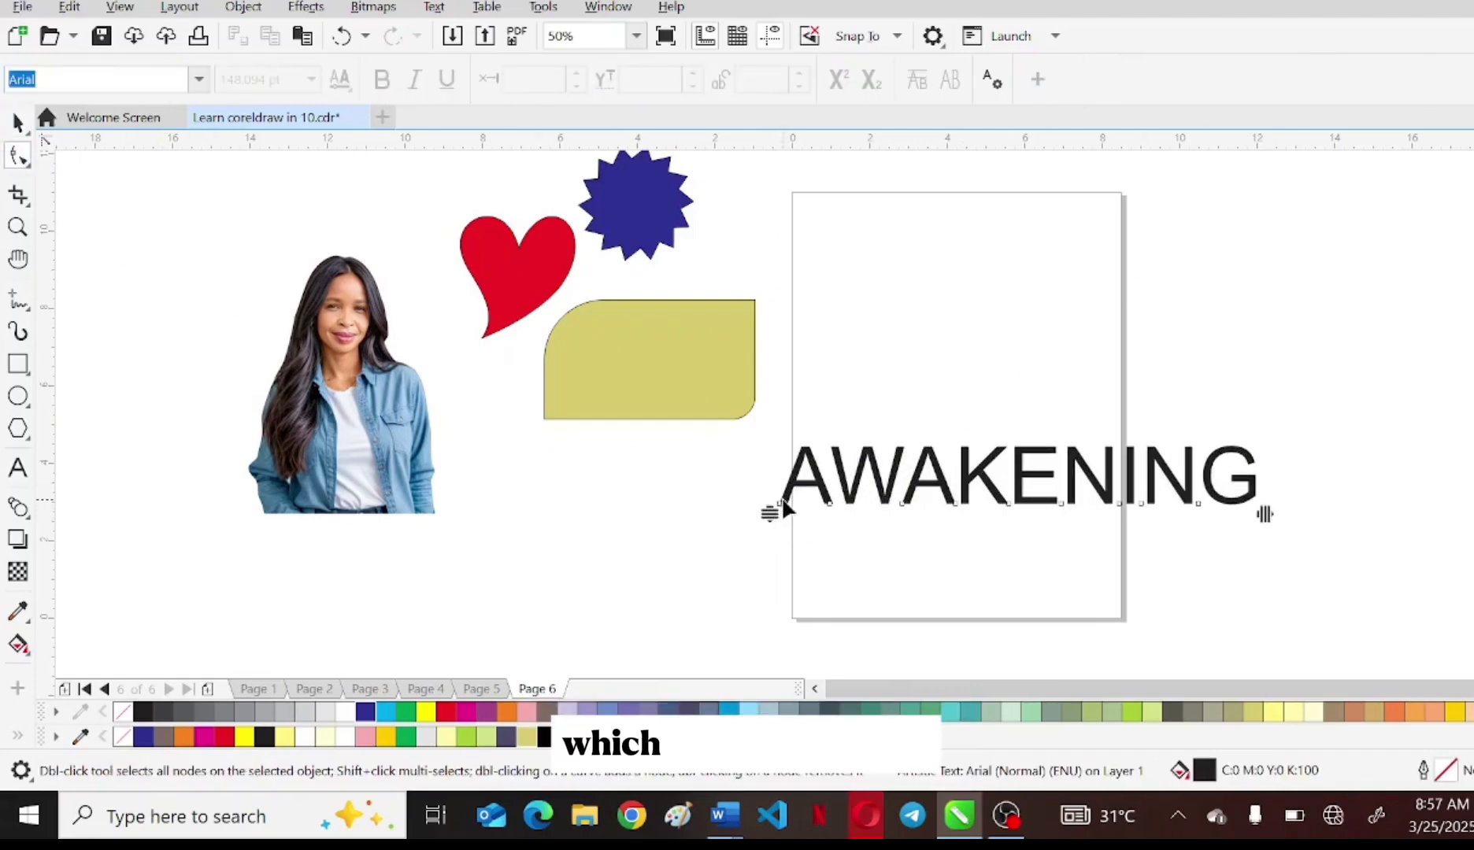
pyautogui.moveTo(1263, 504); pyautogui.dragTo(1391, 512)
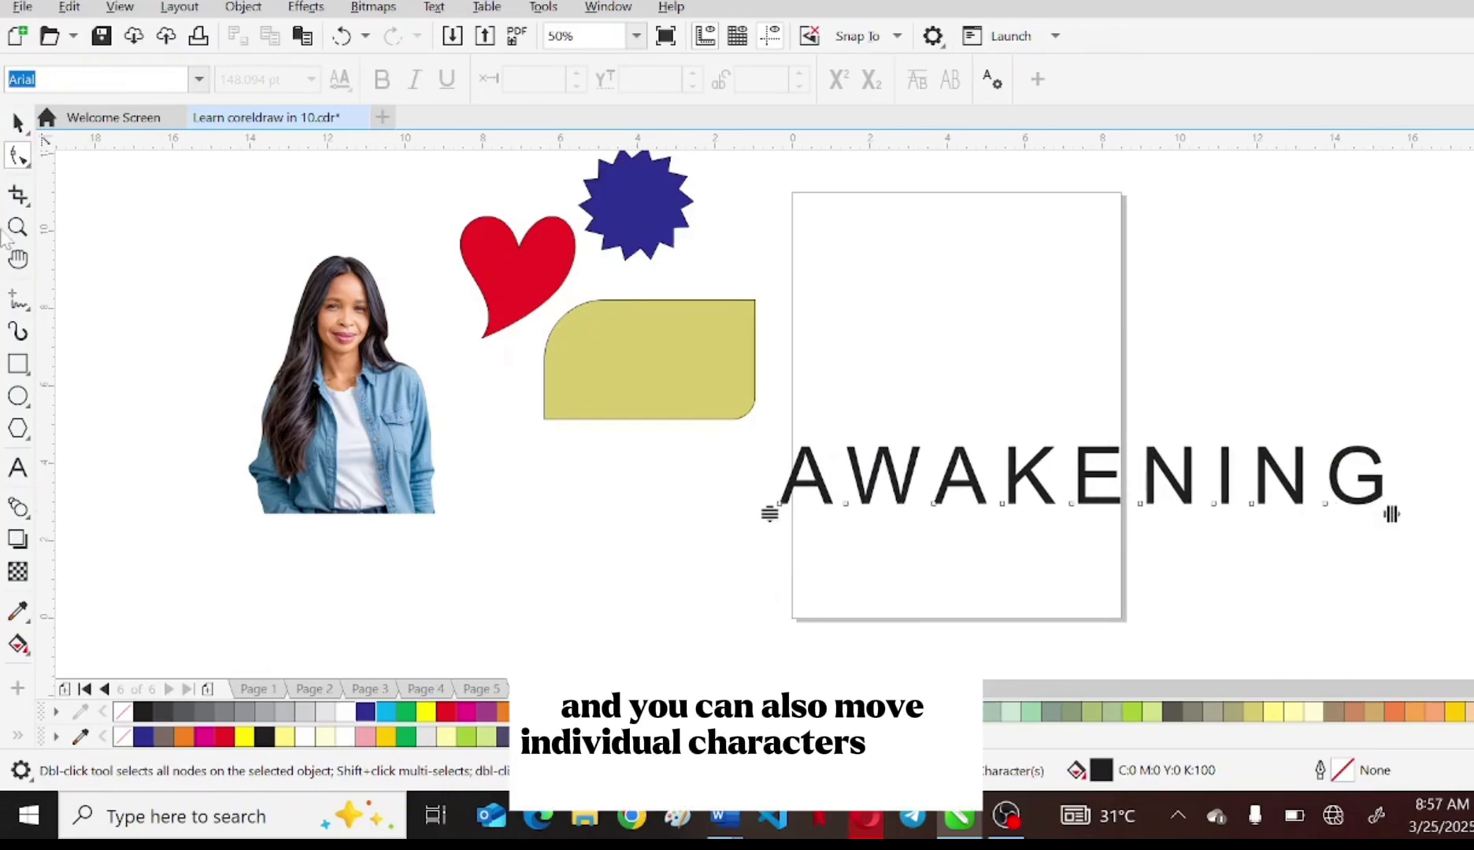
# - Apply the Envelope tool to the AWAKENING text and raise its upper middle node to arch the letters
pyautogui.click(18, 124)
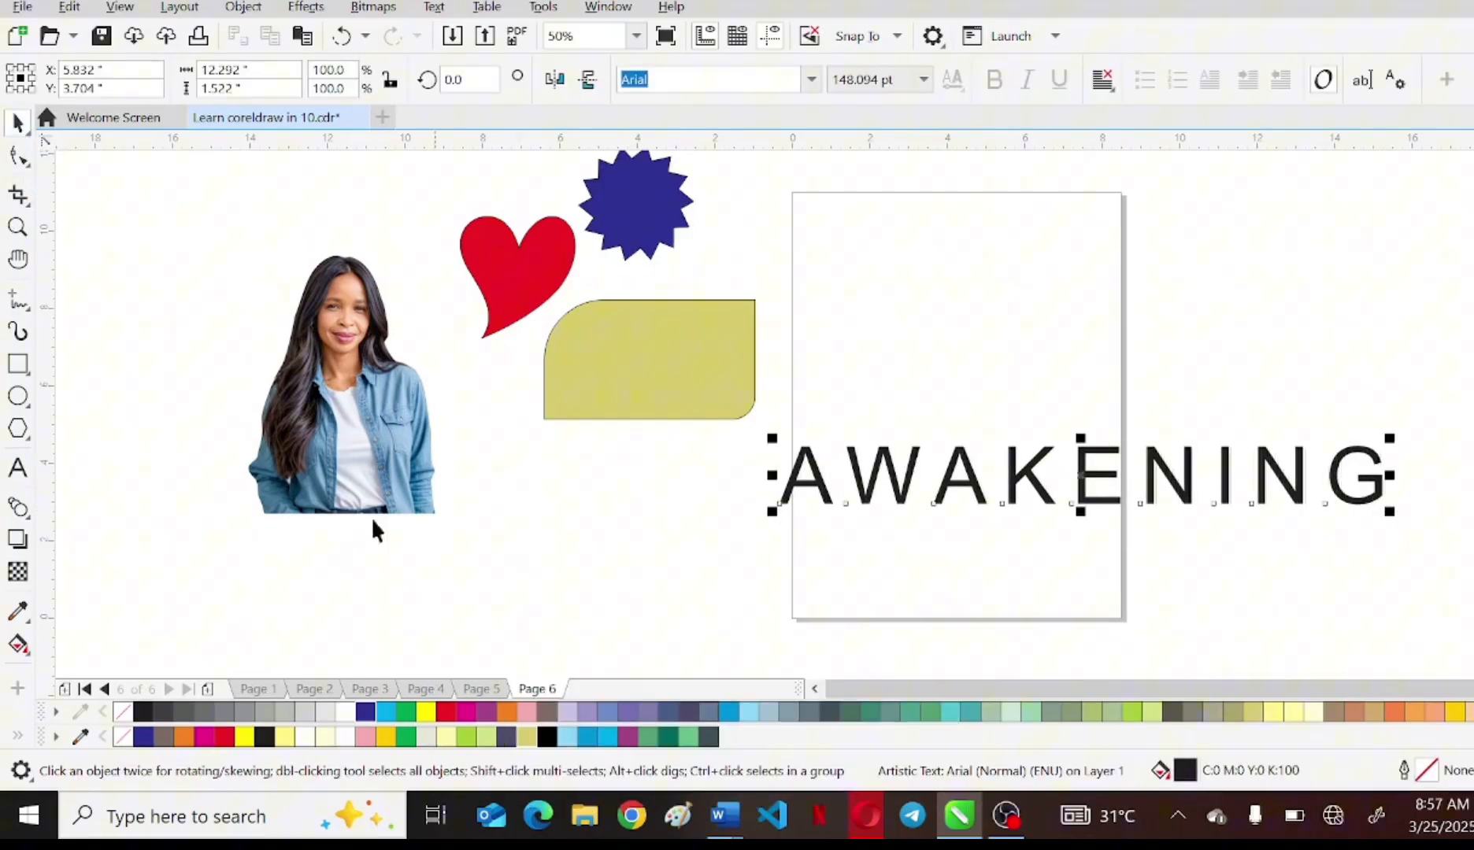
pyautogui.click(15, 523)
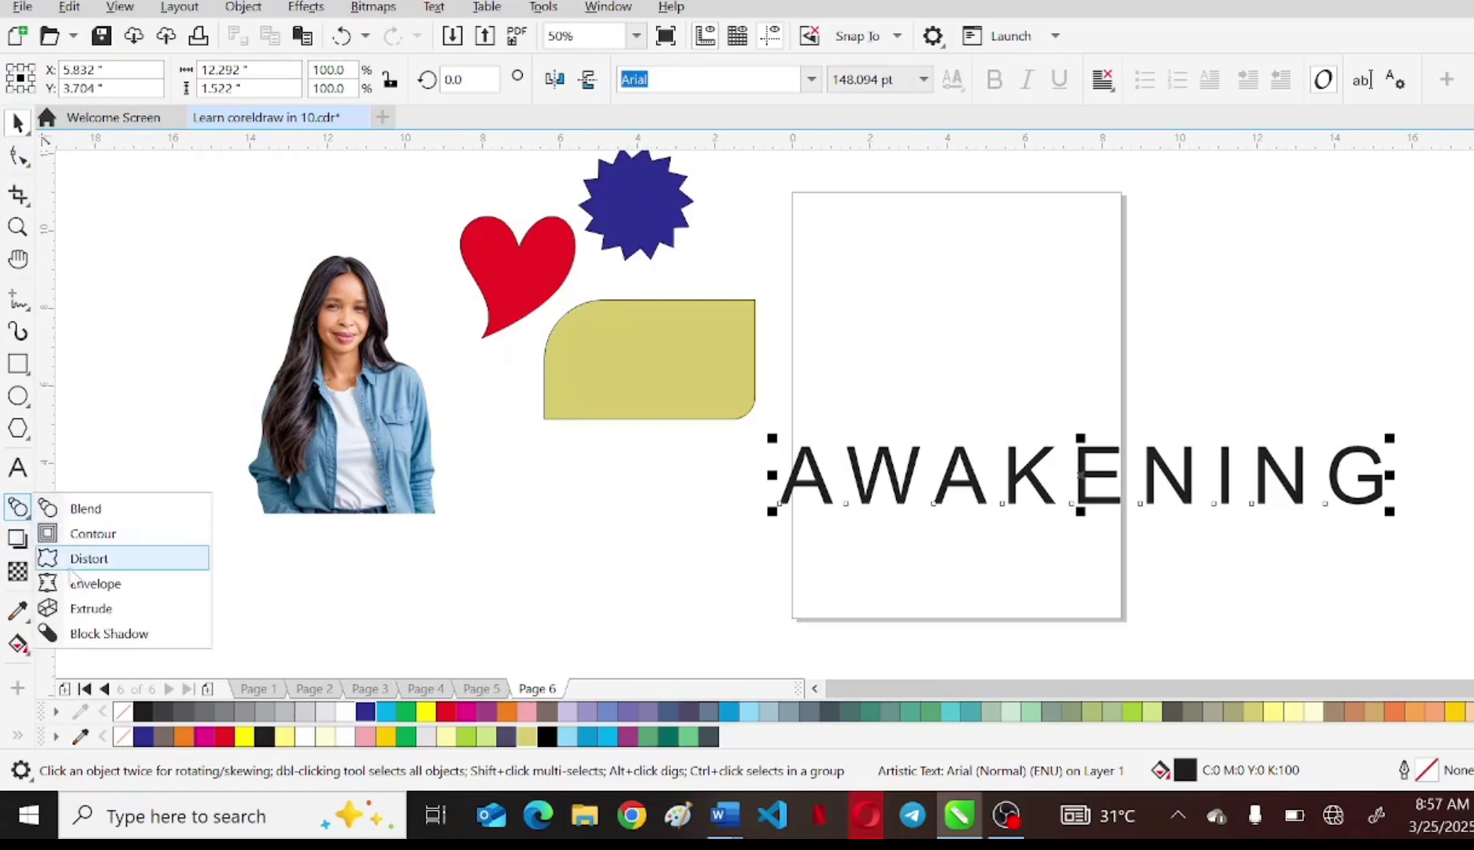
pyautogui.click(95, 584)
pyautogui.moveTo(1081, 447); pyautogui.dragTo(1081, 428)
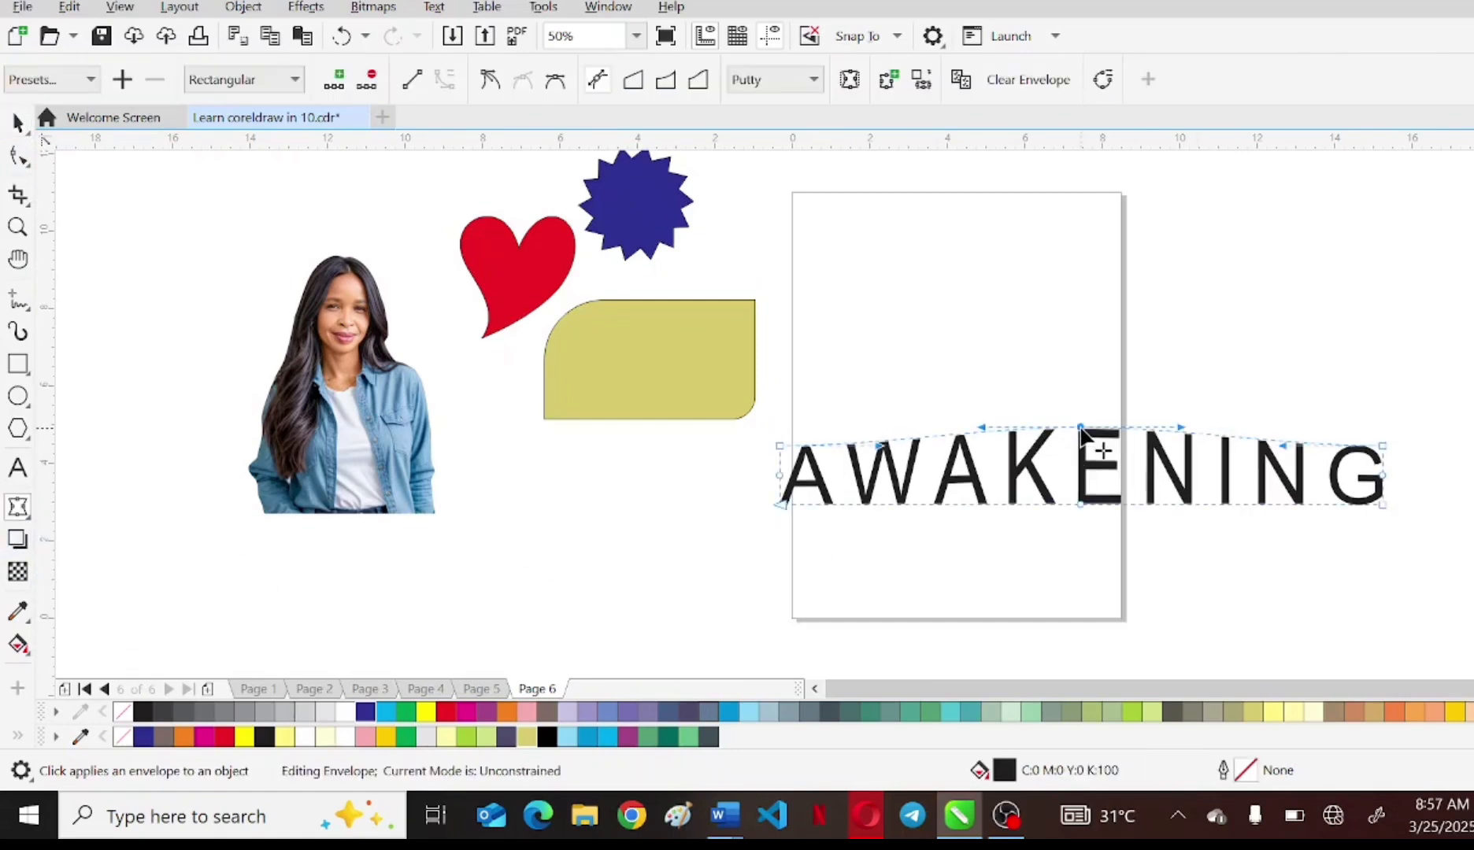
# - Finish the envelope and draw a wavy freehand line about 7.9 by 2 inches in the empty area below the olive rectangle
pyautogui.click(18, 123)
pyautogui.press('space')
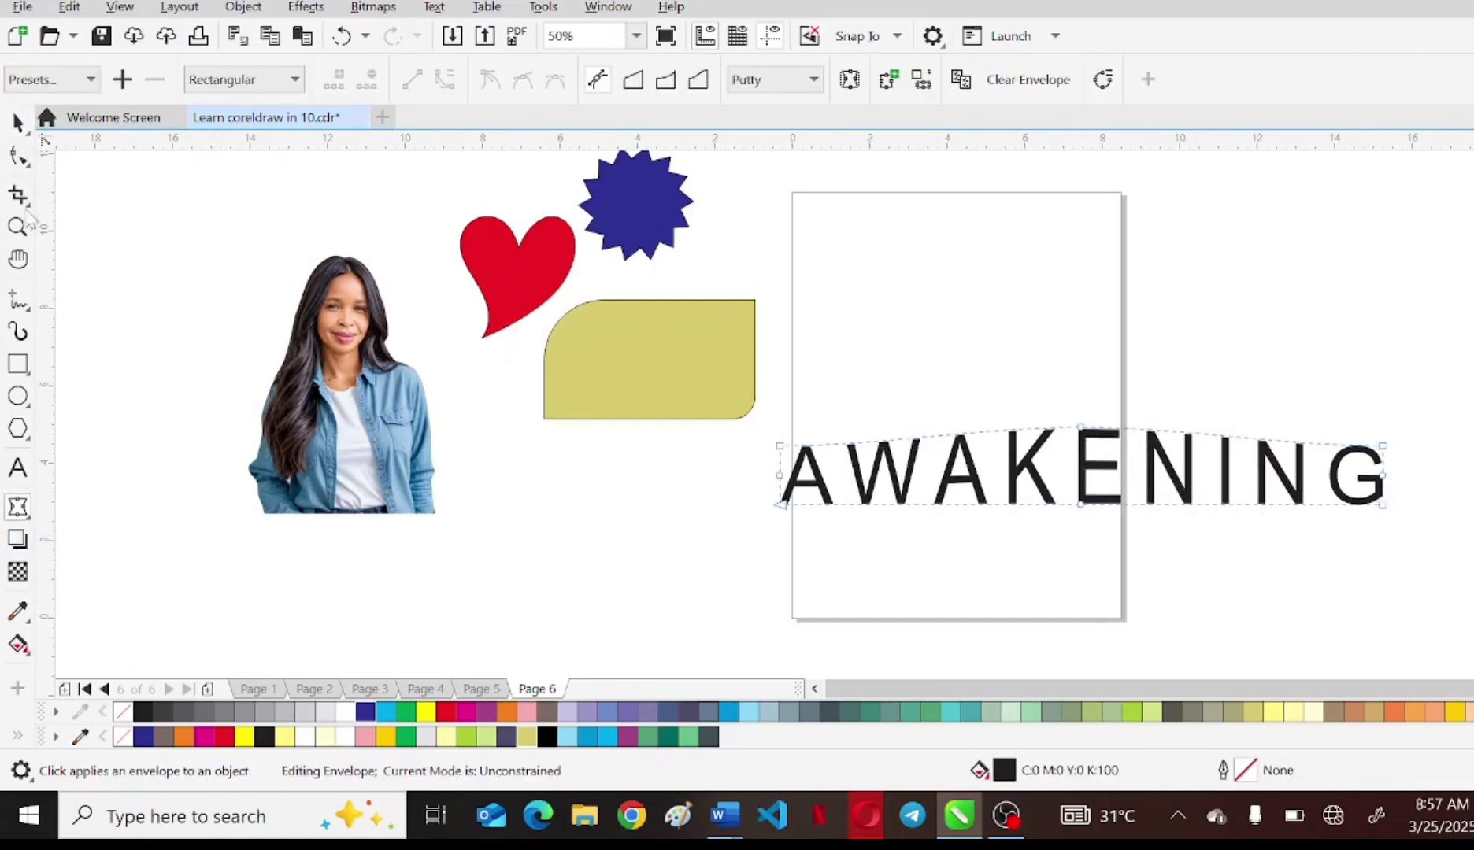
pyautogui.click(19, 299)
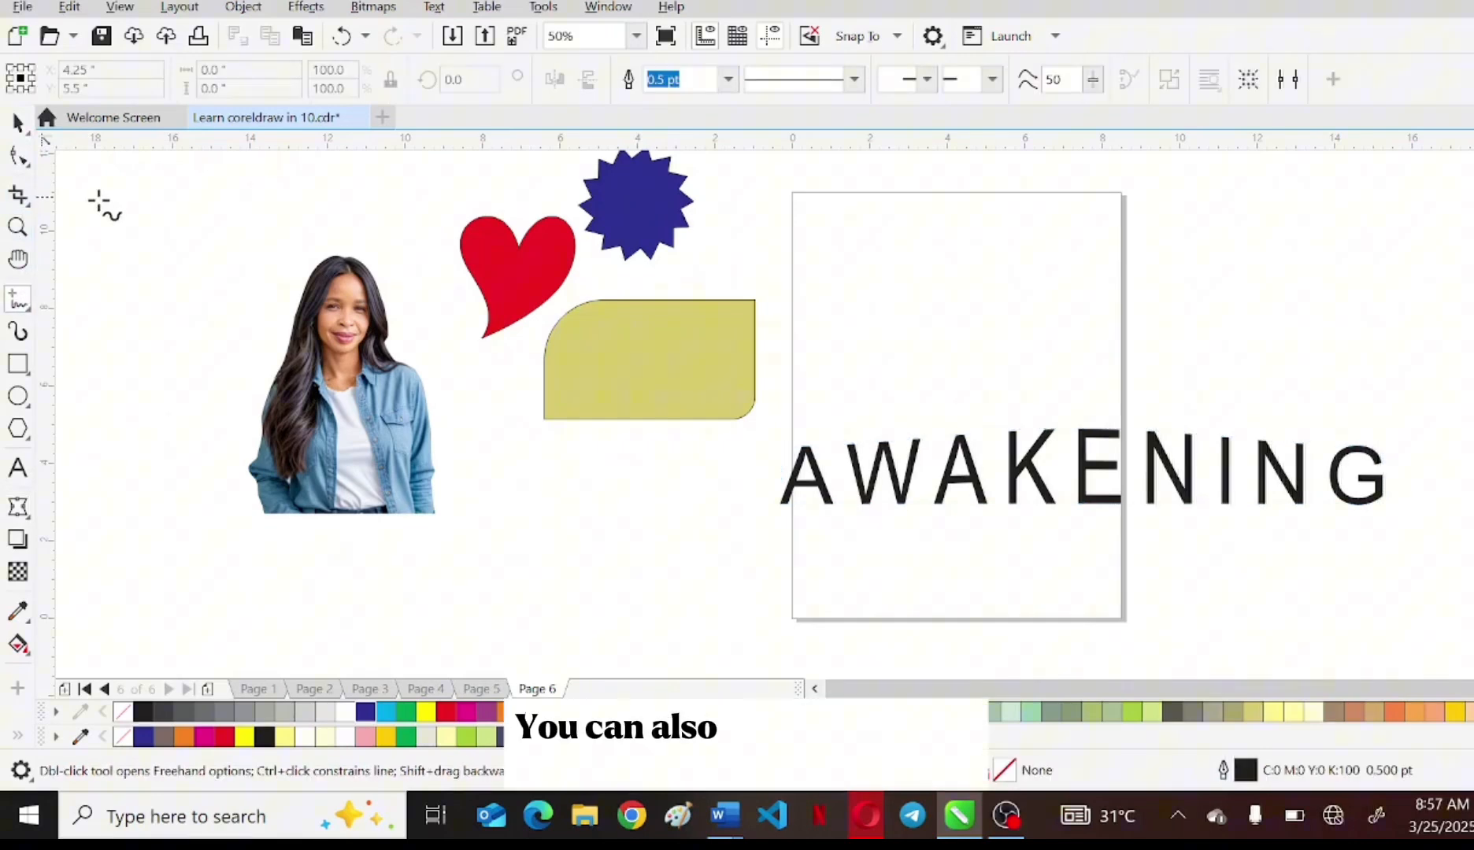
pyautogui.moveTo(525, 549); pyautogui.dragTo(707, 523)
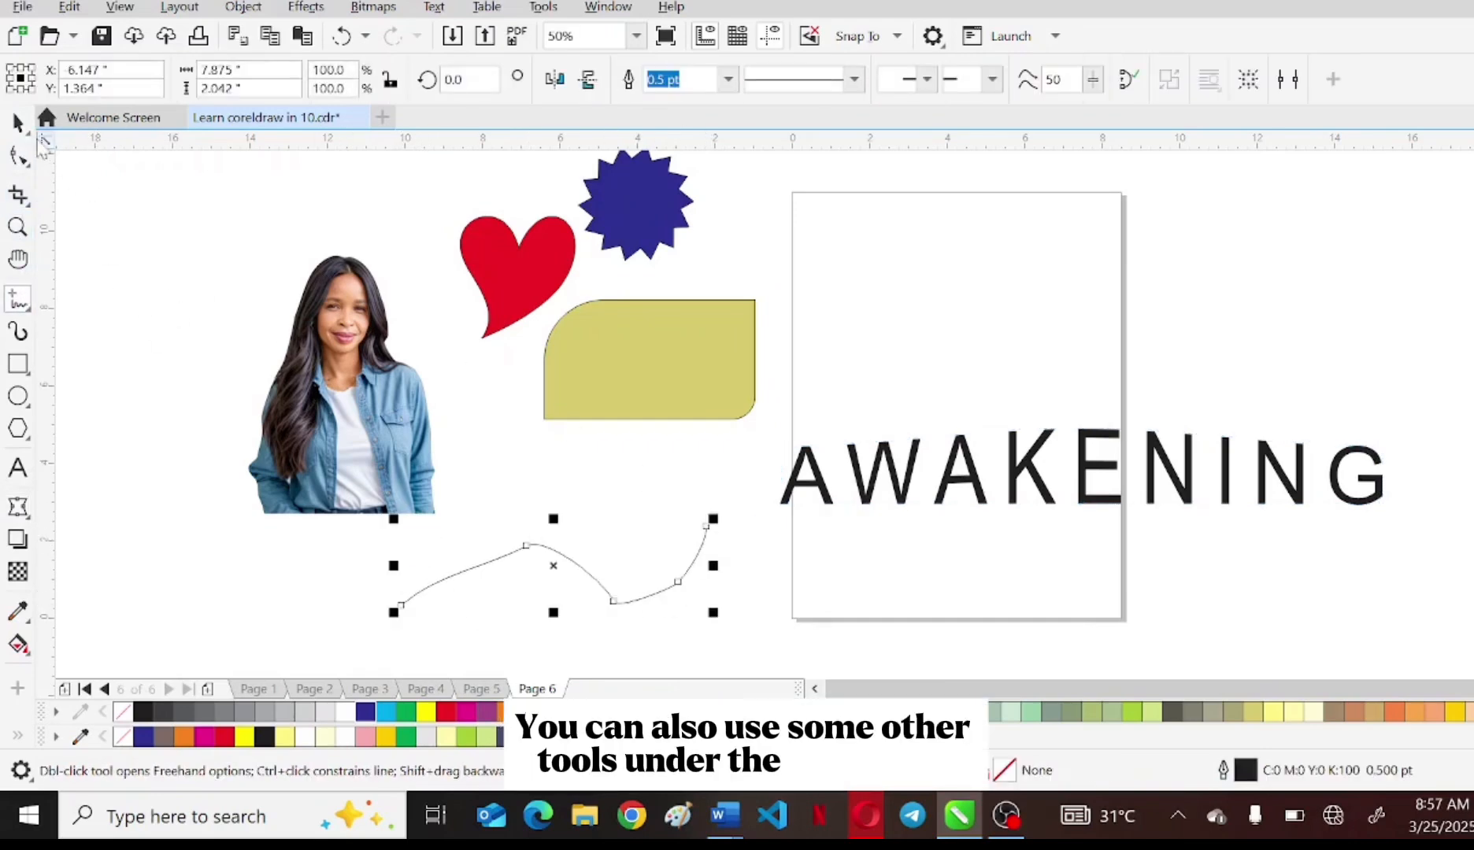
# - Smear the wavy line with a 1.5-inch nib at pressure 85, pulling out several pointed spikes
pyautogui.click(19, 155)
pyautogui.click(69, 208)
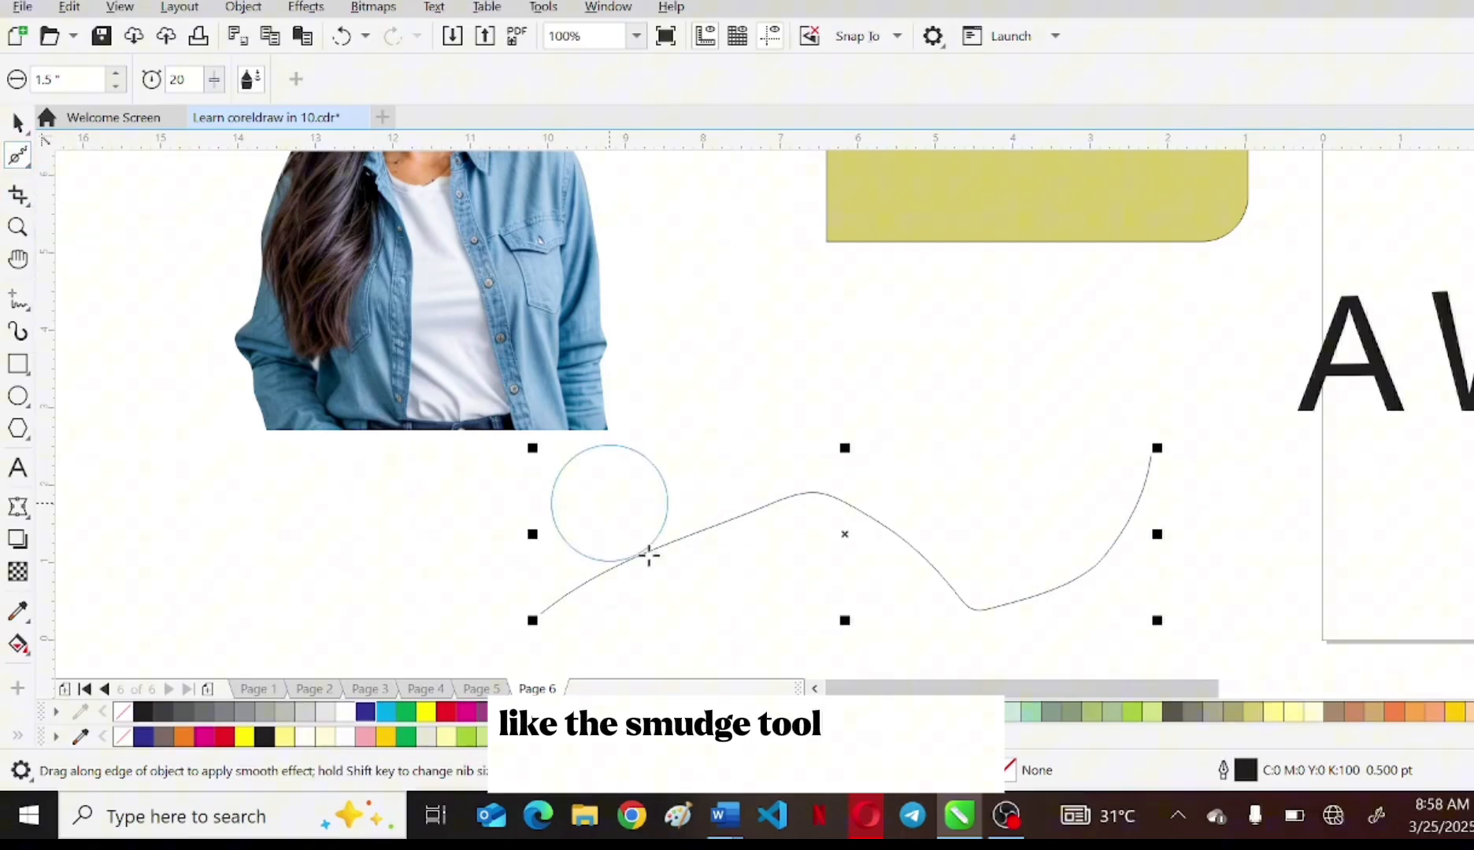
pyautogui.moveTo(755, 496); pyautogui.dragTo(727, 445)
pyautogui.moveTo(915, 581); pyautogui.dragTo(1027, 435)
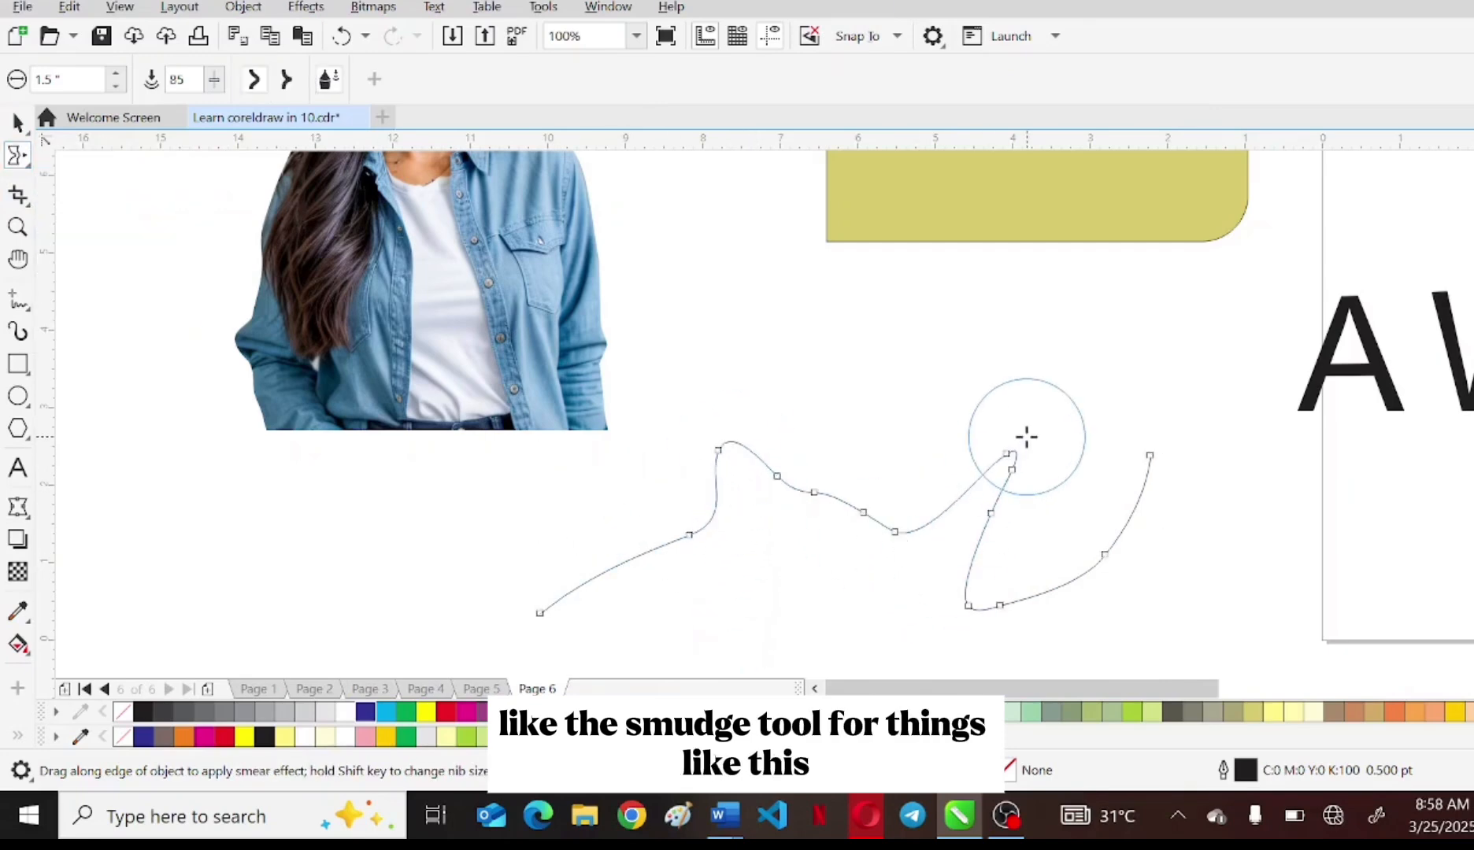
pyautogui.moveTo(662, 609); pyautogui.dragTo(402, 466)
pyautogui.moveTo(909, 549)
pyautogui.mouseDown()
pyautogui.moveTo(844, 473)
pyautogui.moveTo(923, 331)
pyautogui.mouseUp()
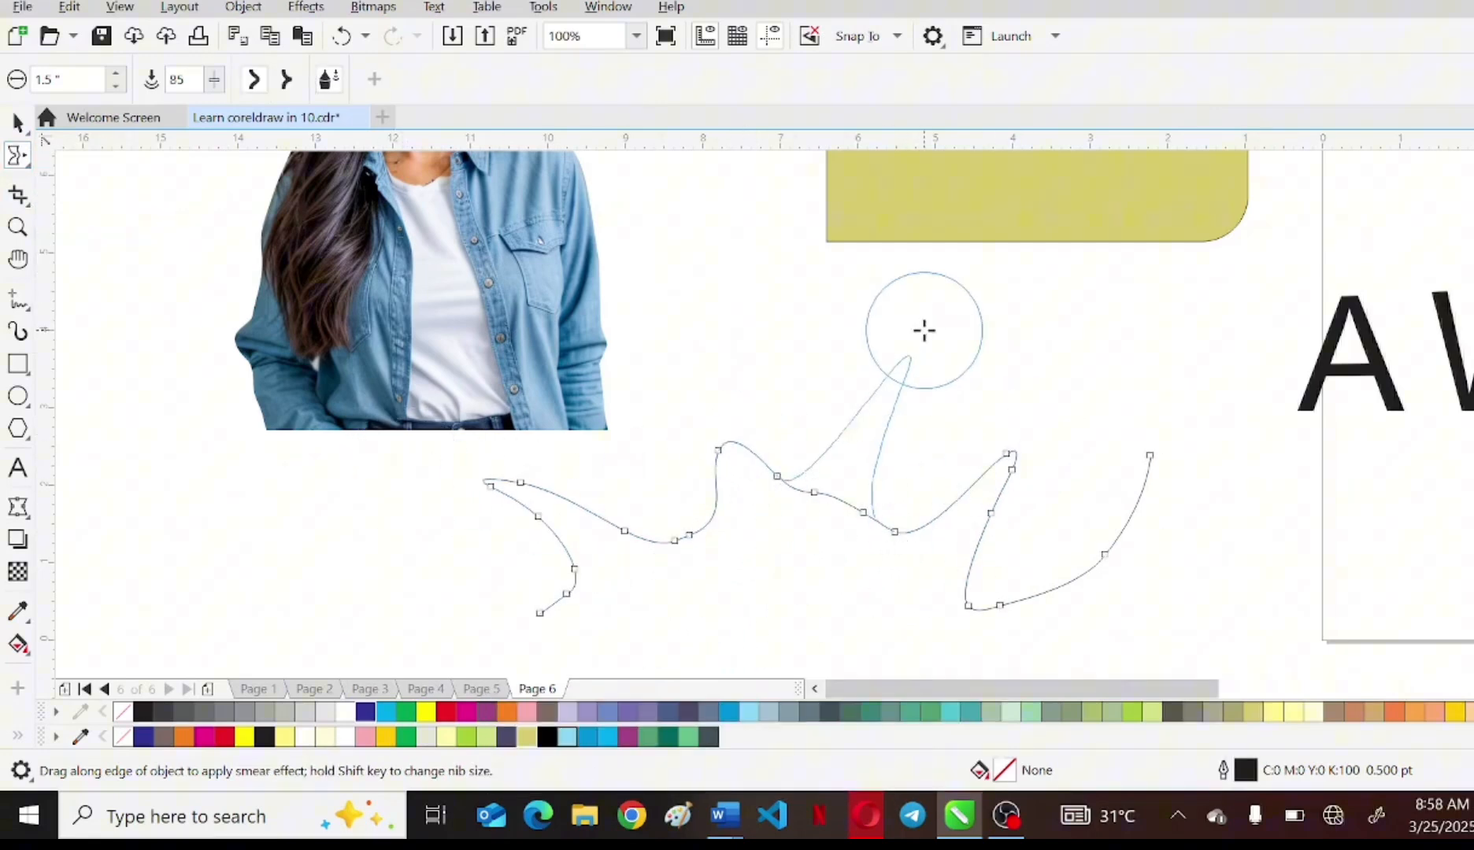
# - Distort the spiky curve along its length with the Twirl tool, using a 1.5-inch nib at rate 50
pyautogui.click(24, 163)
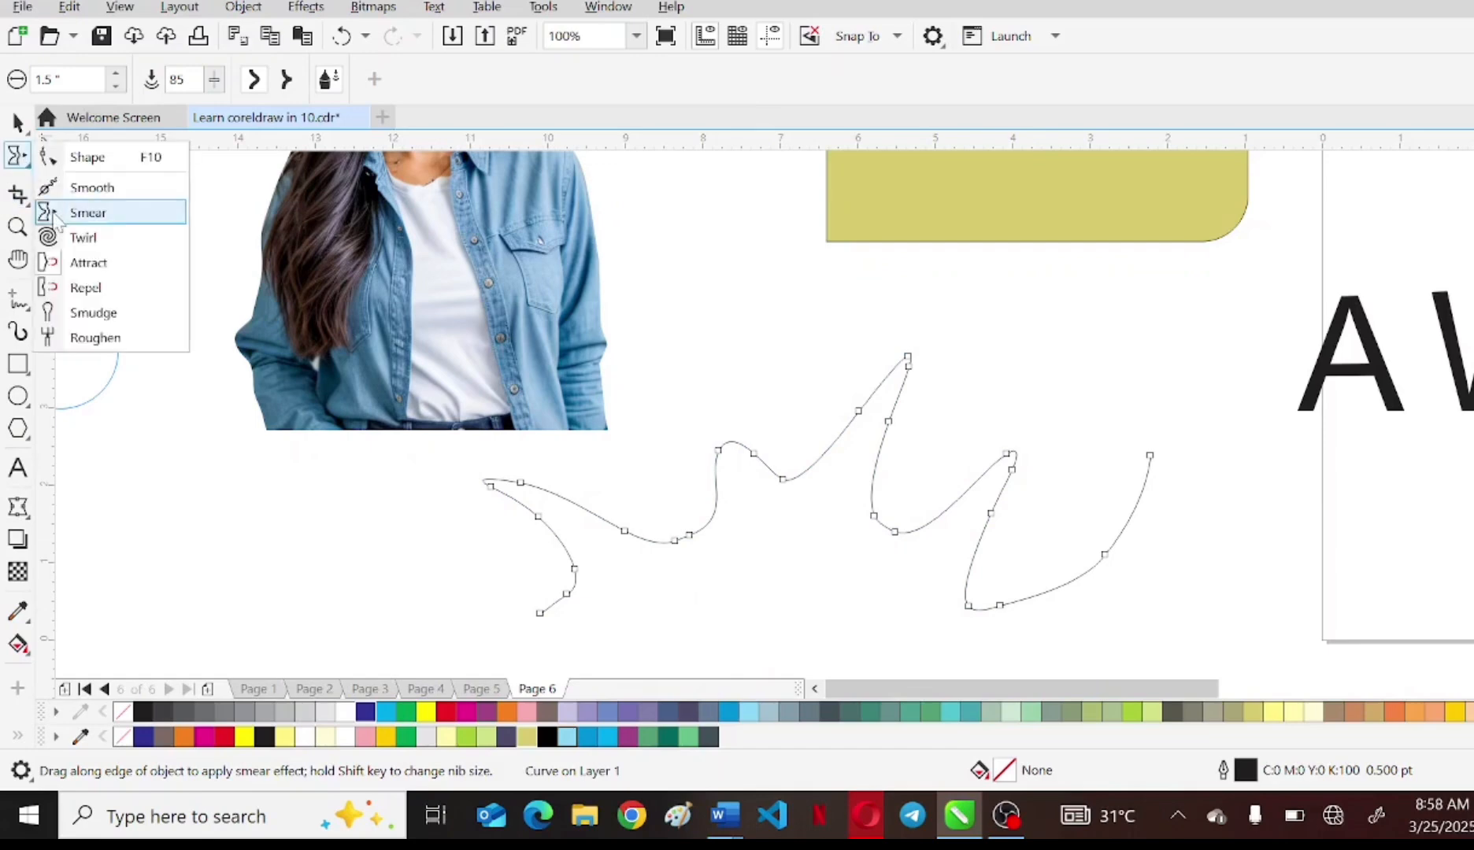
pyautogui.click(85, 238)
pyautogui.moveTo(667, 539); pyautogui.dragTo(787, 377)
pyautogui.moveTo(713, 622); pyautogui.dragTo(847, 443)
pyautogui.moveTo(903, 590)
pyautogui.mouseDown()
pyautogui.moveTo(1089, 415)
pyautogui.moveTo(855, 615)
pyautogui.mouseUp()
pyautogui.moveTo(1122, 488); pyautogui.dragTo(1146, 484)
pyautogui.moveTo(662, 489)
pyautogui.mouseDown()
pyautogui.moveTo(699, 520)
pyautogui.moveTo(657, 453)
pyautogui.moveTo(1025, 449)
pyautogui.moveTo(569, 507)
pyautogui.moveTo(1033, 466)
pyautogui.moveTo(1083, 525)
pyautogui.moveTo(714, 539)
pyautogui.moveTo(1038, 481)
pyautogui.moveTo(846, 544)
pyautogui.moveTo(560, 472)
pyautogui.moveTo(505, 509)
pyautogui.moveTo(704, 535)
pyautogui.moveTo(726, 504)
pyautogui.moveTo(639, 414)
pyautogui.moveTo(616, 516)
pyautogui.moveTo(862, 419)
pyautogui.moveTo(870, 481)
pyautogui.moveTo(978, 556)
pyautogui.moveTo(921, 494)
pyautogui.moveTo(744, 408)
pyautogui.moveTo(683, 413)
pyautogui.moveTo(970, 511)
pyautogui.moveTo(1076, 581)
pyautogui.moveTo(871, 445)
pyautogui.moveTo(696, 457)
pyautogui.moveTo(672, 413)
pyautogui.moveTo(676, 493)
pyautogui.mouseUp()
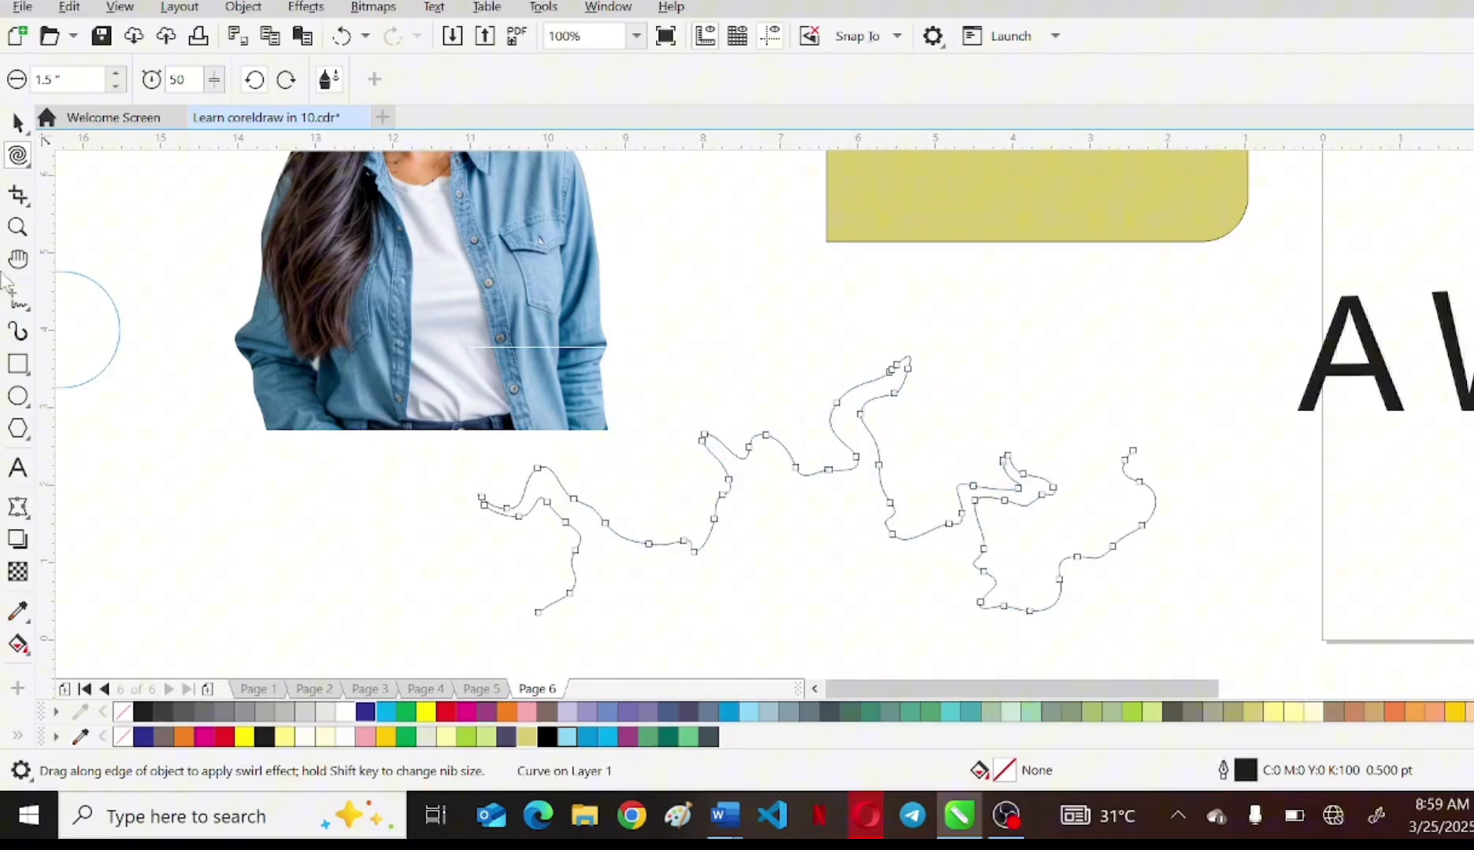
# - Fill the twirled curve with green (C60 M0 Y60 K20) and close it with a freehand line along its underside
pyautogui.click(17, 122)
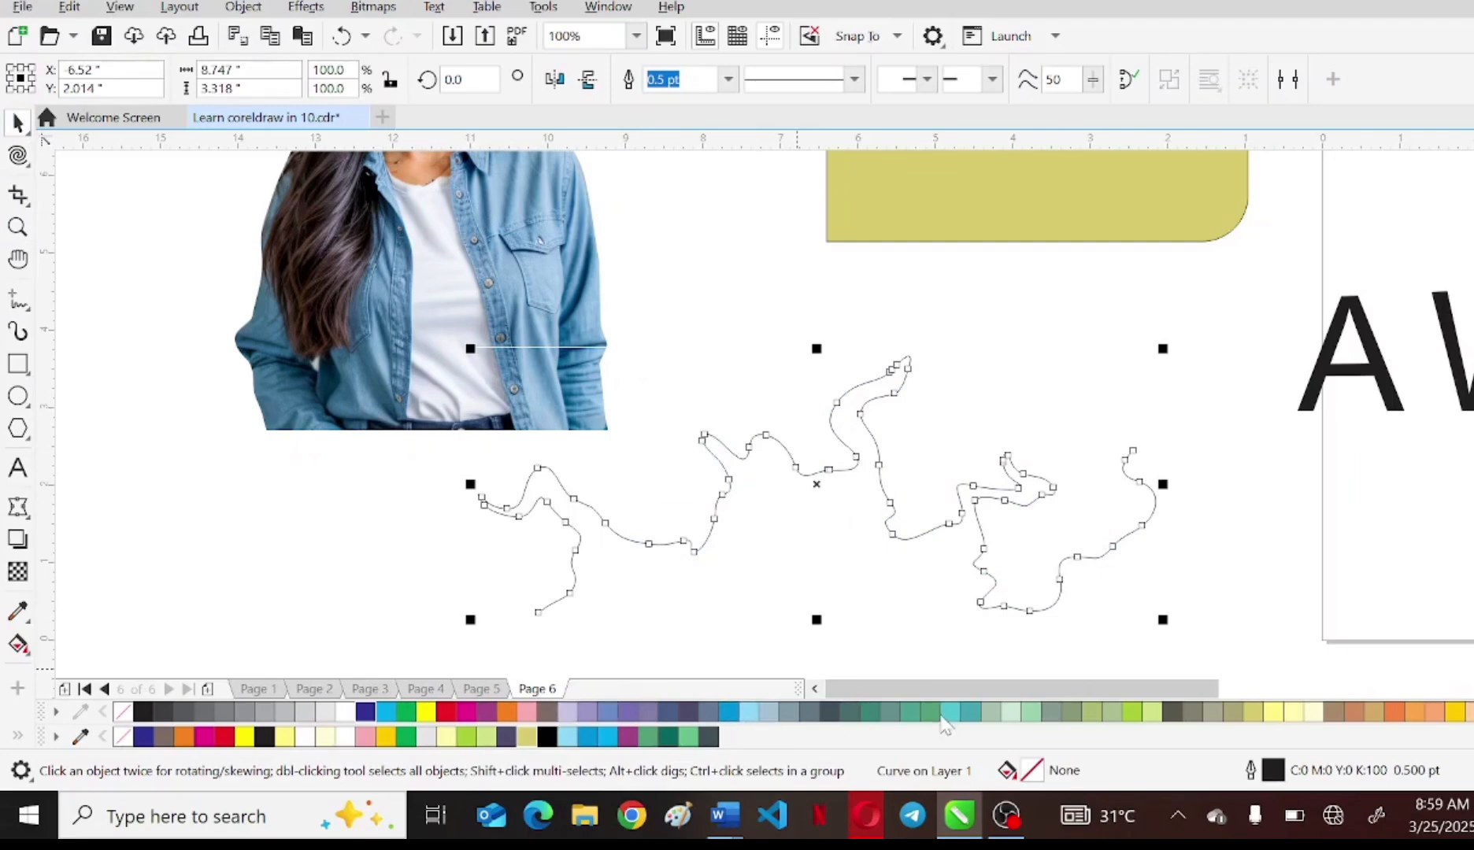
pyautogui.click(17, 155)
pyautogui.click(18, 299)
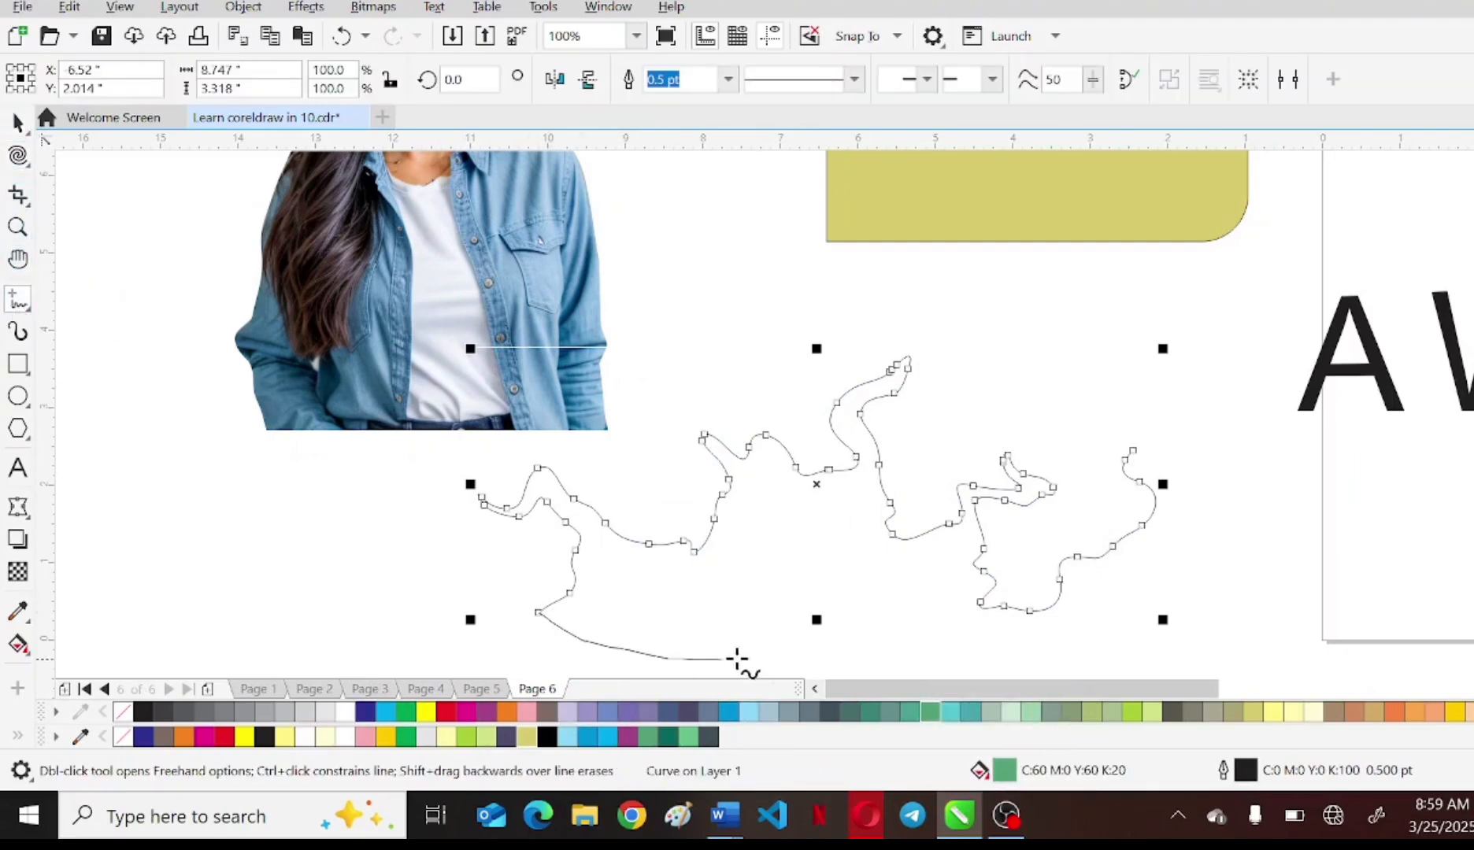
pyautogui.moveTo(1184, 490); pyautogui.dragTo(1133, 451)
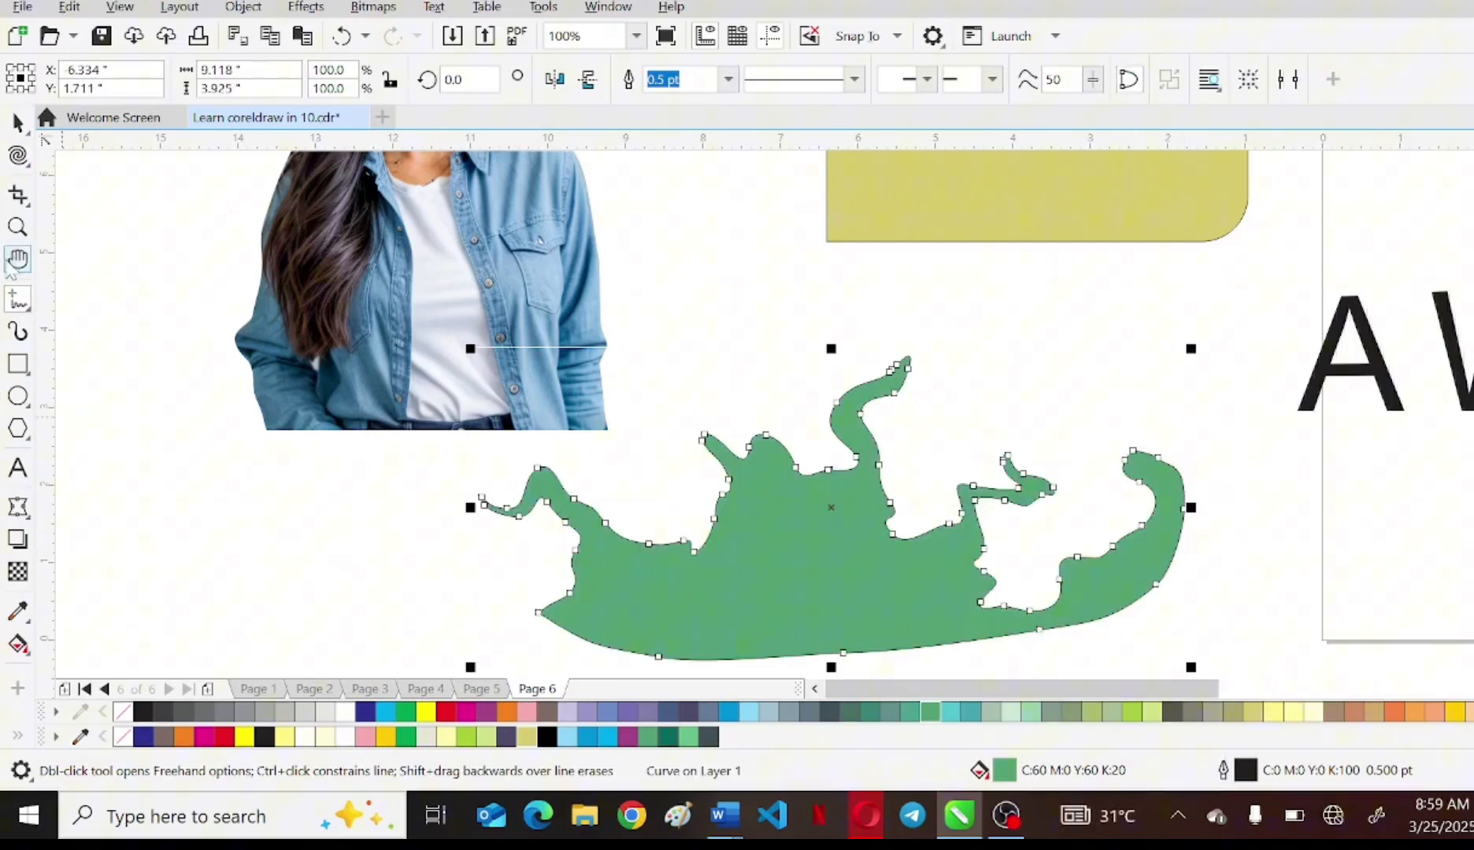
# - Recolour the closed shape red (C0 M100 Y100 K0), move it to the area below the photo and deselect it
pyautogui.press('space')
pyautogui.click(603, 644)
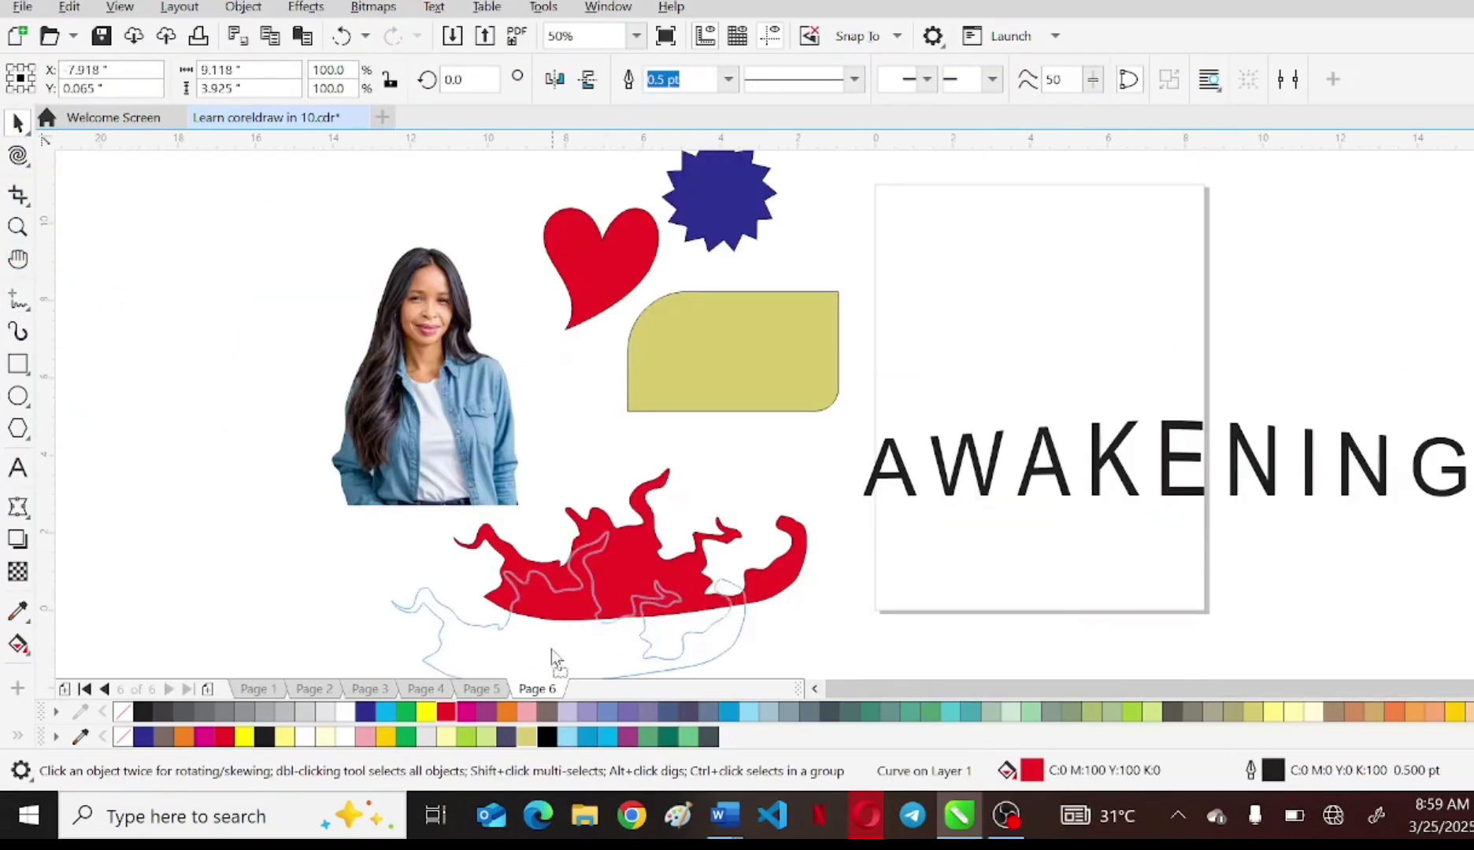
pyautogui.moveTo(552, 648); pyautogui.dragTo(543, 652)
pyautogui.moveTo(490, 633); pyautogui.dragTo(451, 636)
pyautogui.click(682, 551)
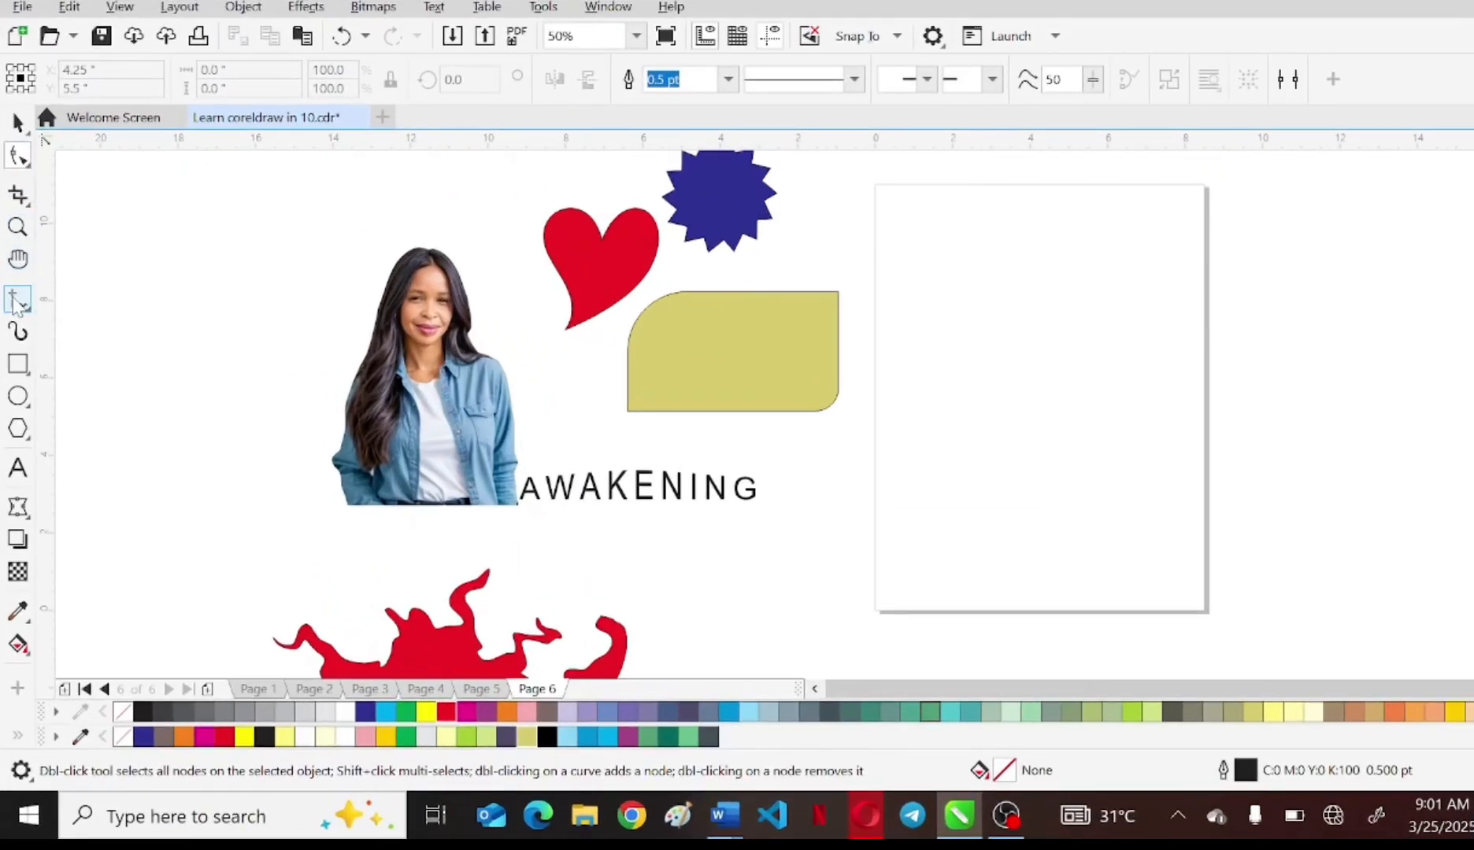
# - Draw a closed freehand outline of a head in profile, about 3.9 by 6.2 inches, on the page
pyautogui.click(15, 301)
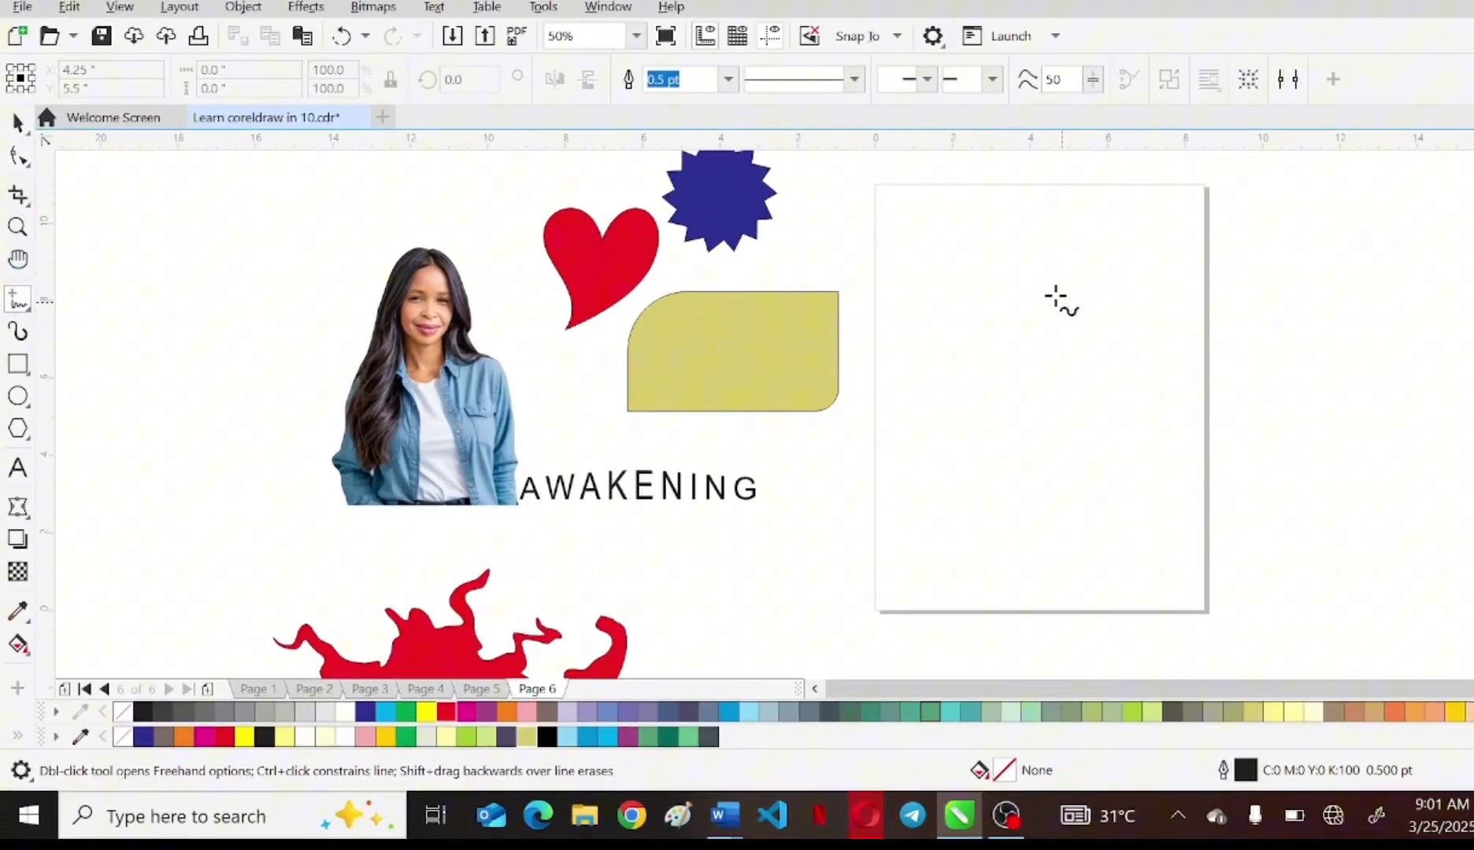
pyautogui.click(1002, 257)
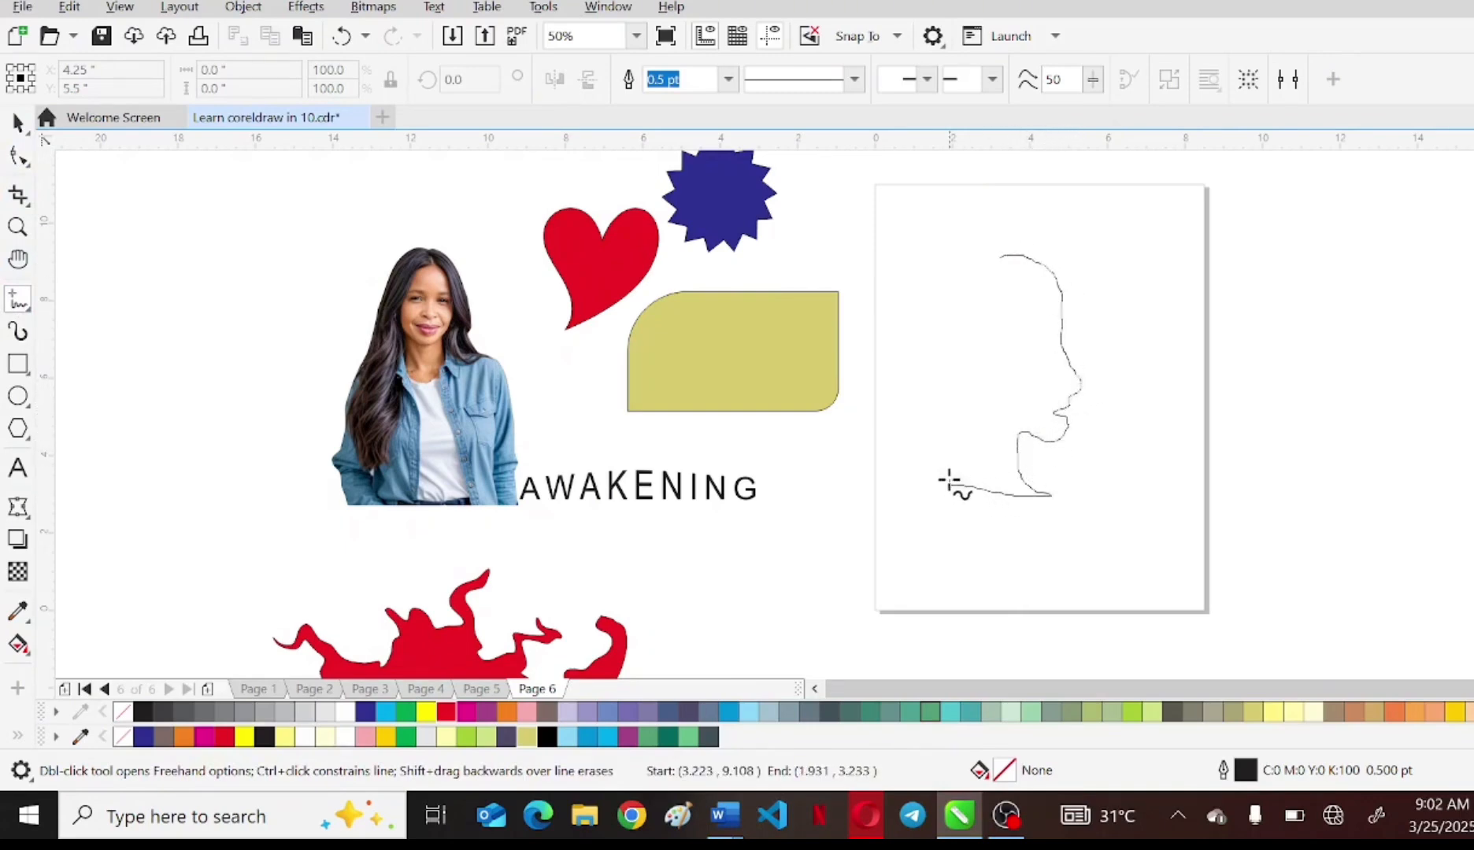
pyautogui.moveTo(992, 257); pyautogui.dragTo(993, 258)
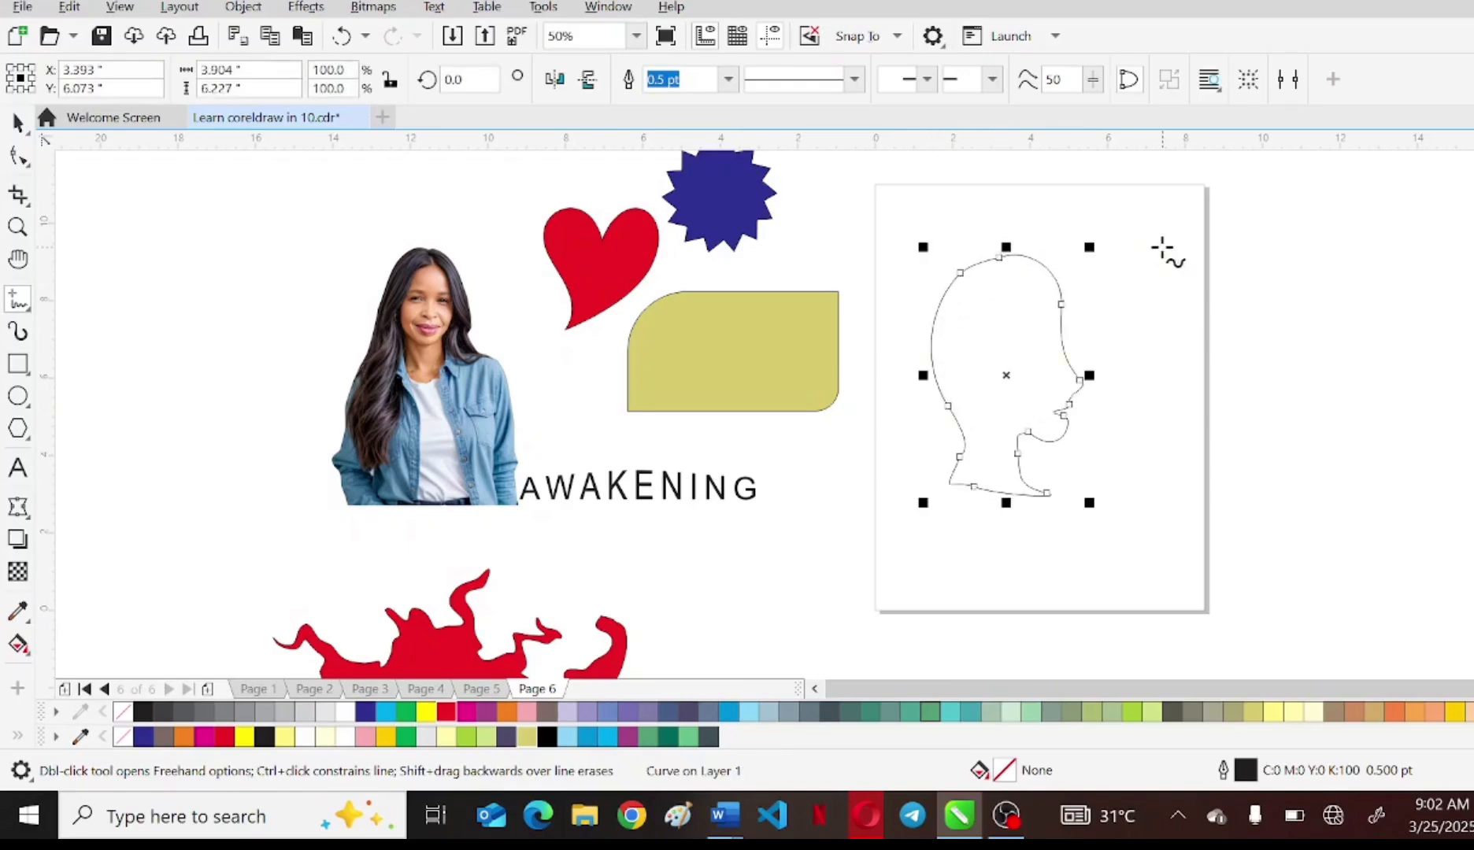
# - Remove the node at the crown of the head outline and shift the nodes behind it outward to round the back of the head
pyautogui.scroll(2, 1081, 341)
pyautogui.click(16, 157)
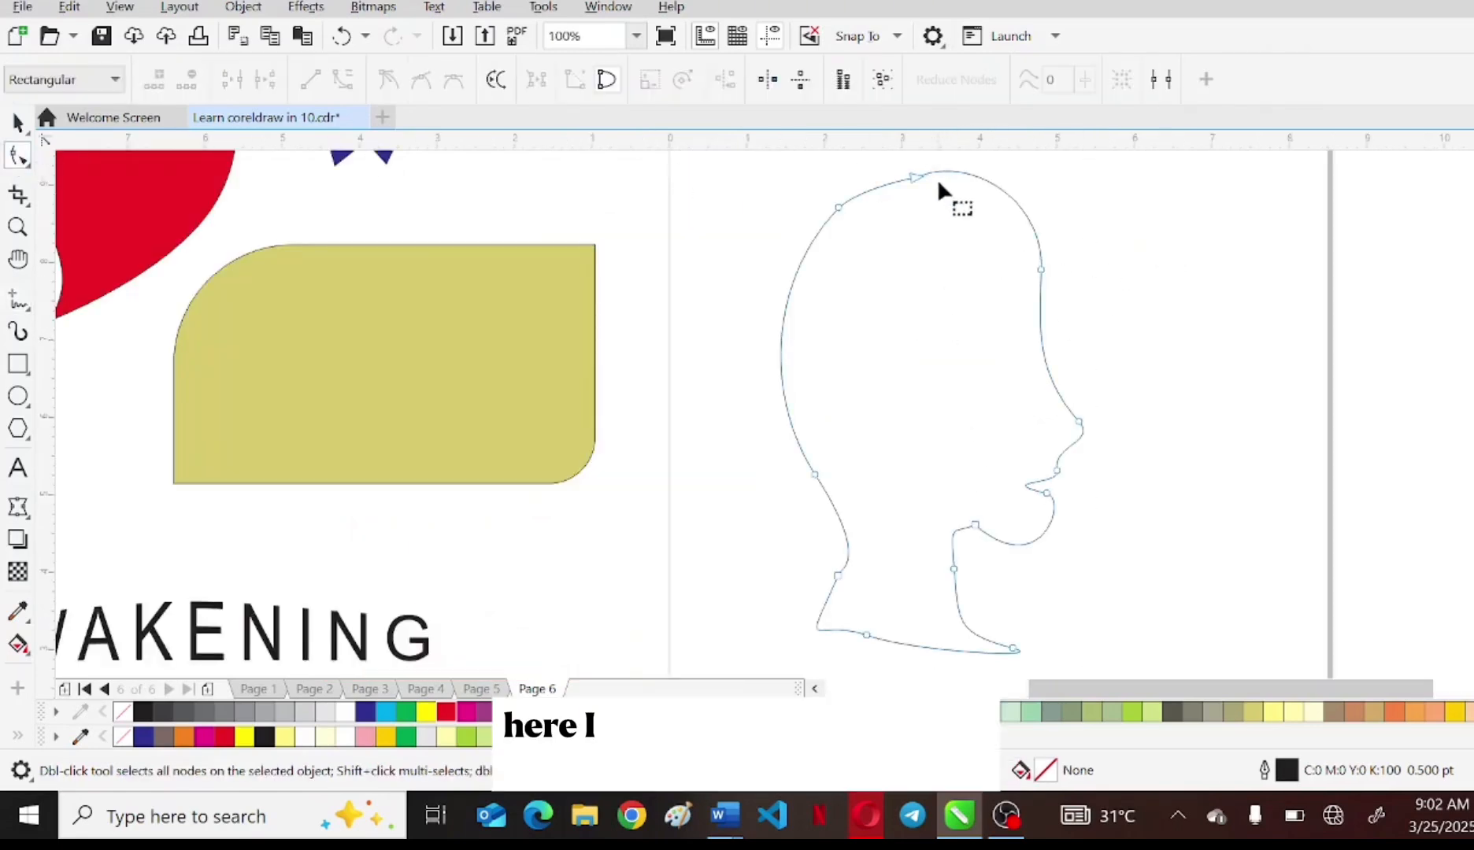
pyautogui.doubleClick(916, 177)
pyautogui.moveTo(836, 209); pyautogui.dragTo(808, 211)
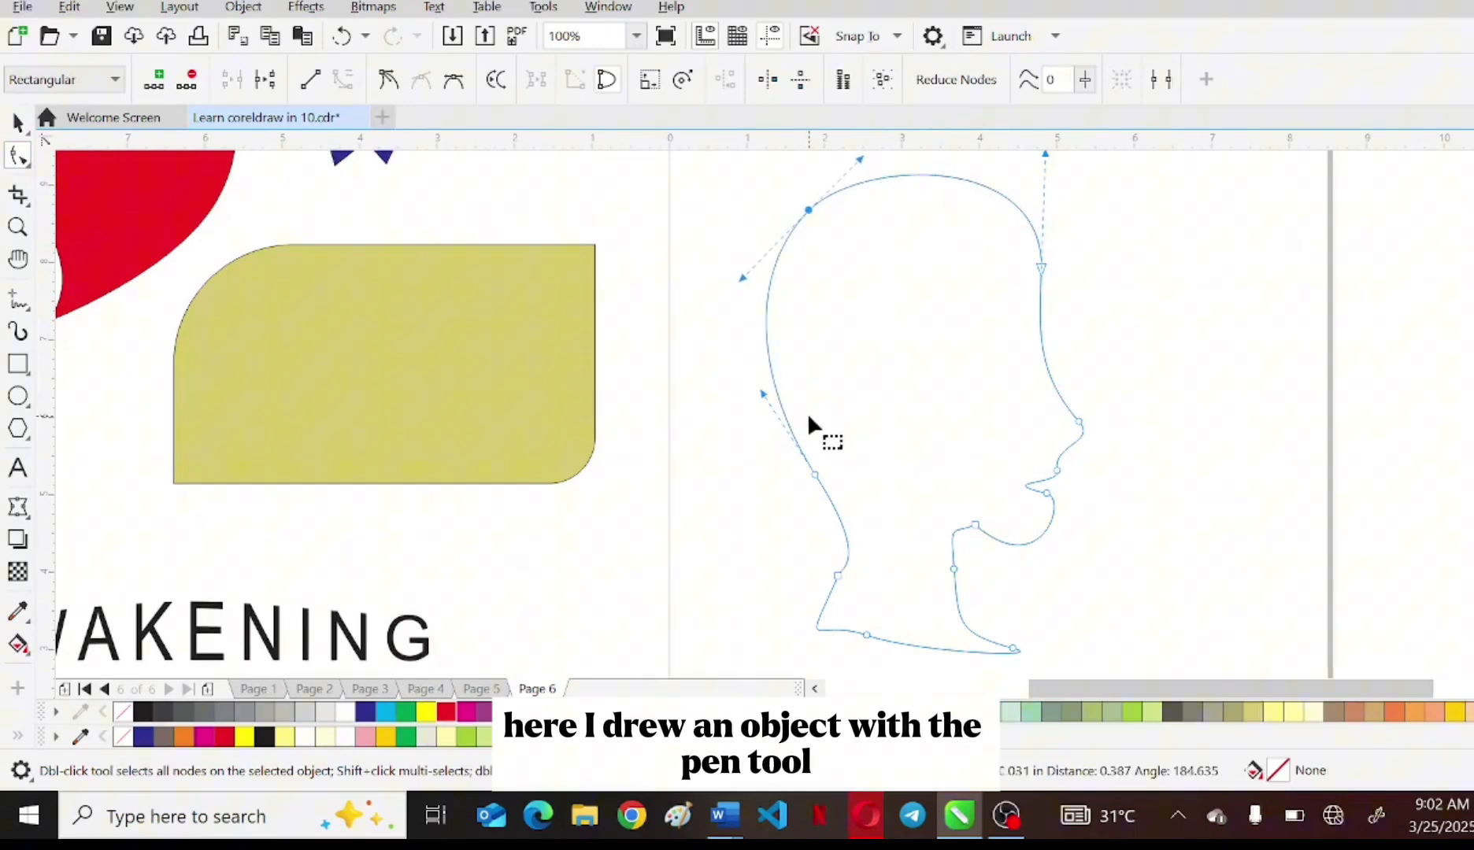
pyautogui.moveTo(762, 396)
pyautogui.mouseDown()
pyautogui.moveTo(727, 417)
pyautogui.moveTo(747, 395)
pyautogui.mouseUp()
pyautogui.moveTo(812, 472); pyautogui.dragTo(801, 479)
# - Reshape the forehead by adding a node at its upper edge, removing the surplus nodes beneath and pulling the curve slightly forward
pyautogui.click(1039, 243)
pyautogui.moveTo(1038, 243); pyautogui.dragTo(1052, 245)
pyautogui.click(1067, 279)
pyautogui.doubleClick(1038, 220)
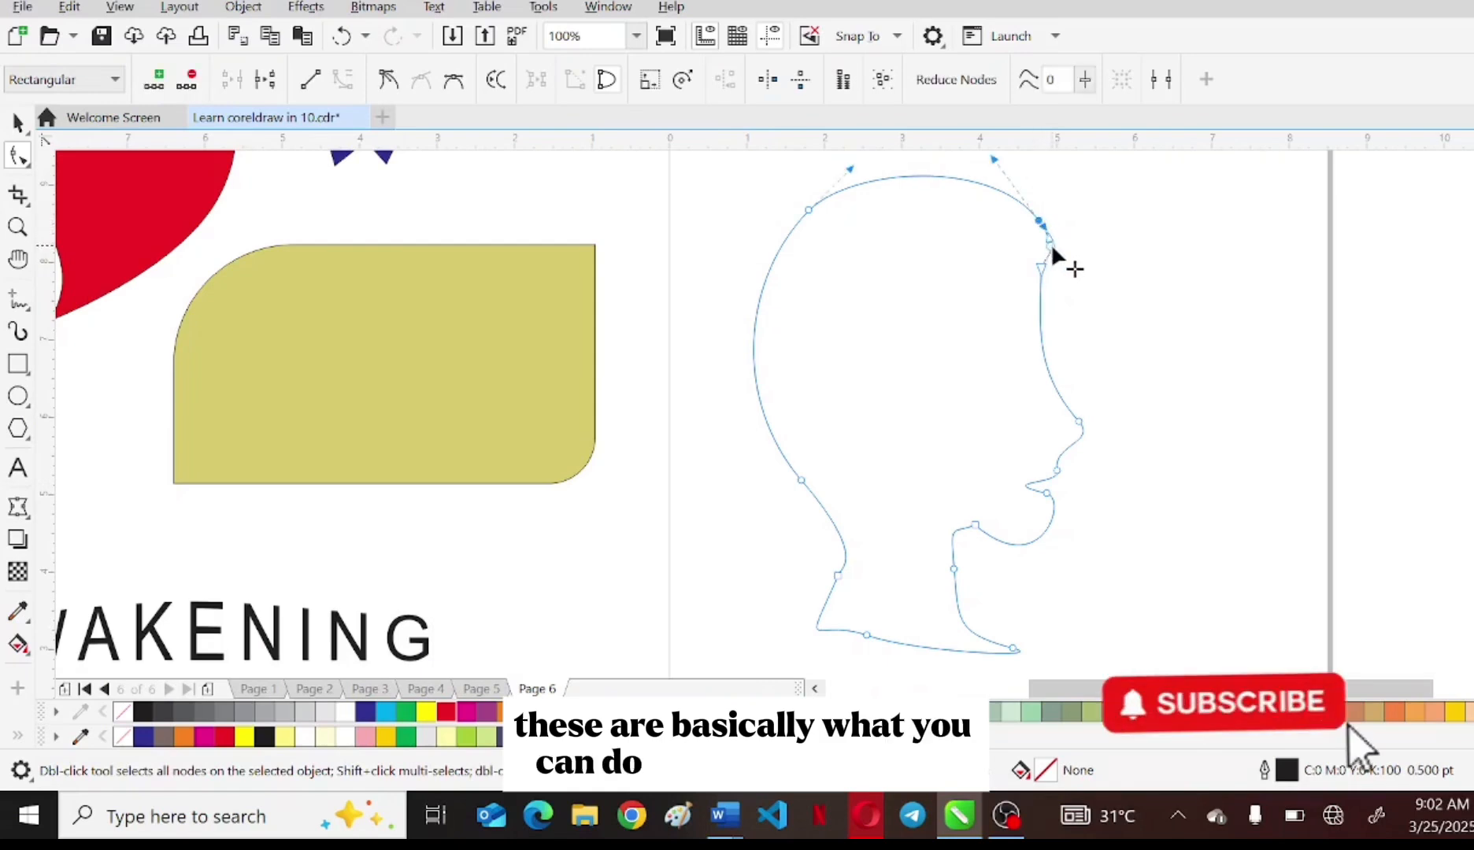
pyautogui.doubleClick(1050, 243)
pyautogui.doubleClick(1044, 262)
pyautogui.doubleClick(1042, 265)
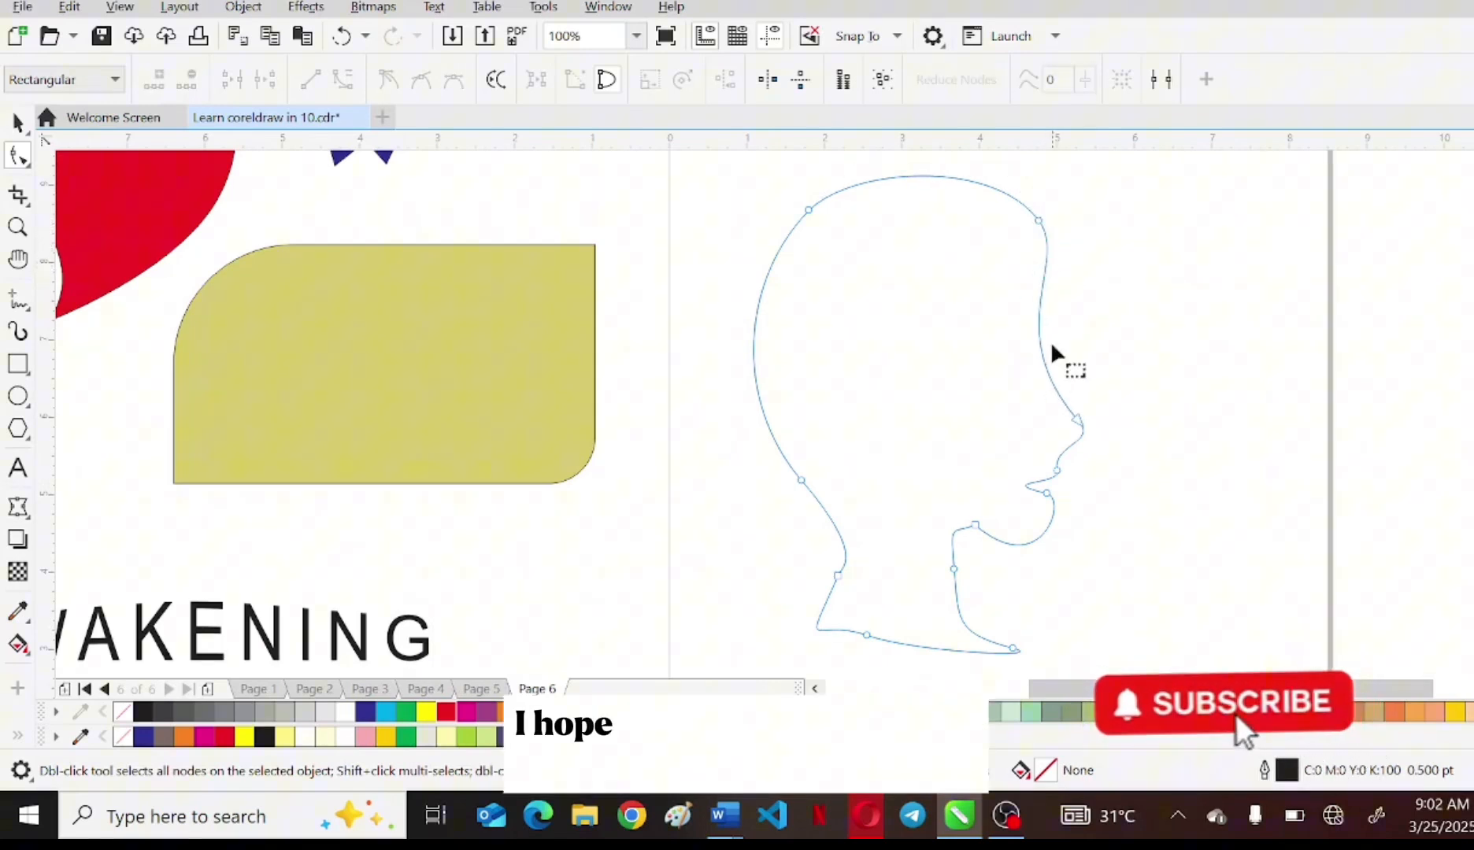
pyautogui.moveTo(1043, 260); pyautogui.dragTo(1053, 276)
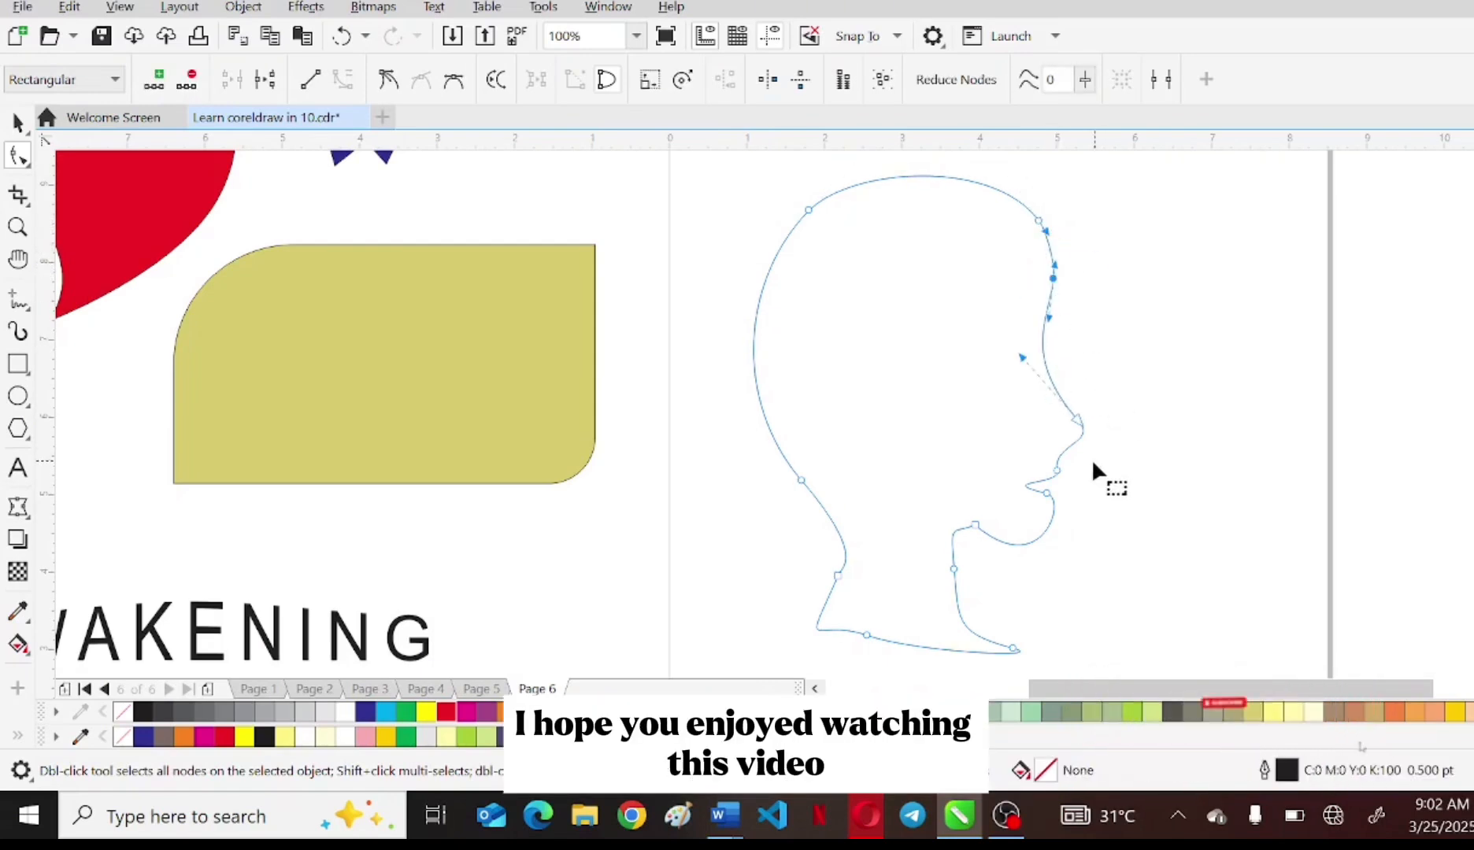
# - Lower the node below the mouth and add a new node above it at the lower lip
pyautogui.scroll(2, 1093, 458)
pyautogui.click(1002, 519)
pyautogui.moveTo(1003, 521); pyautogui.dragTo(1013, 556)
pyautogui.doubleClick(1019, 526)
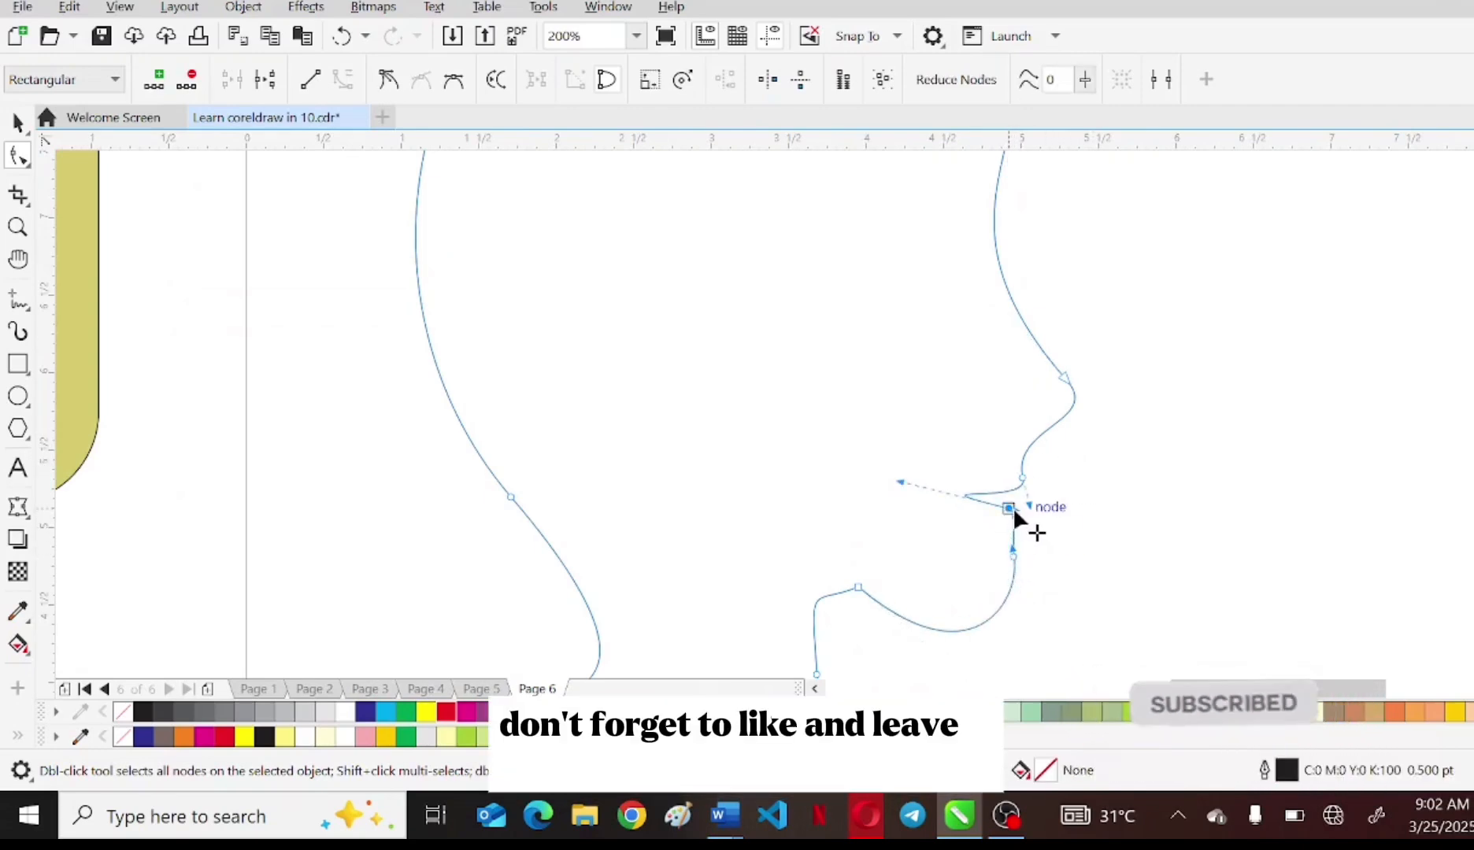
pyautogui.click(1115, 538)
# - Move the lower-lip node slightly forward and replace the node beneath it with one placed a little higher
pyautogui.scroll(2, 957, 555)
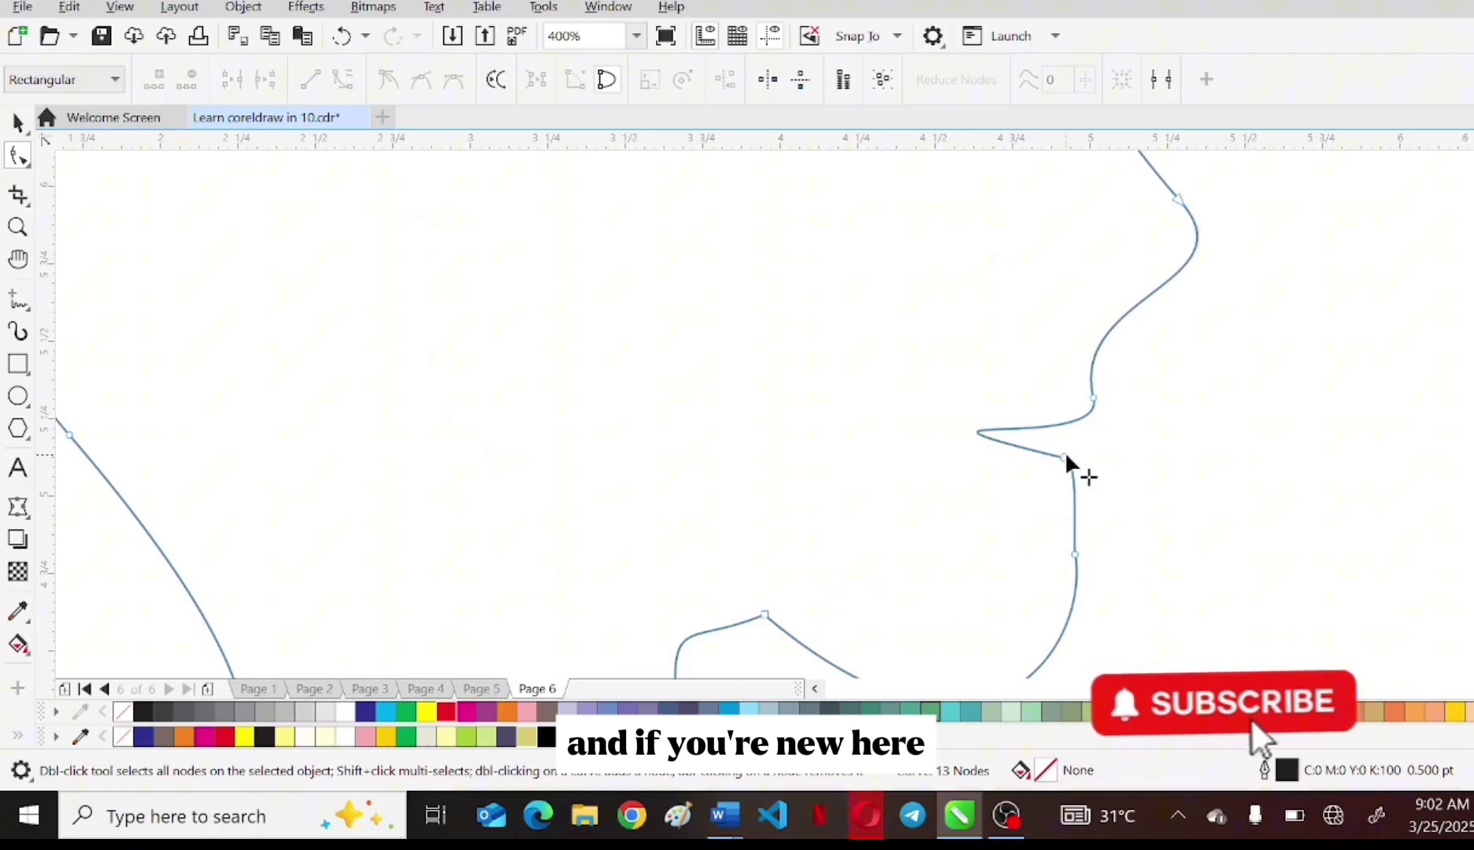
pyautogui.moveTo(1064, 457); pyautogui.dragTo(1081, 451)
pyautogui.click(1075, 555)
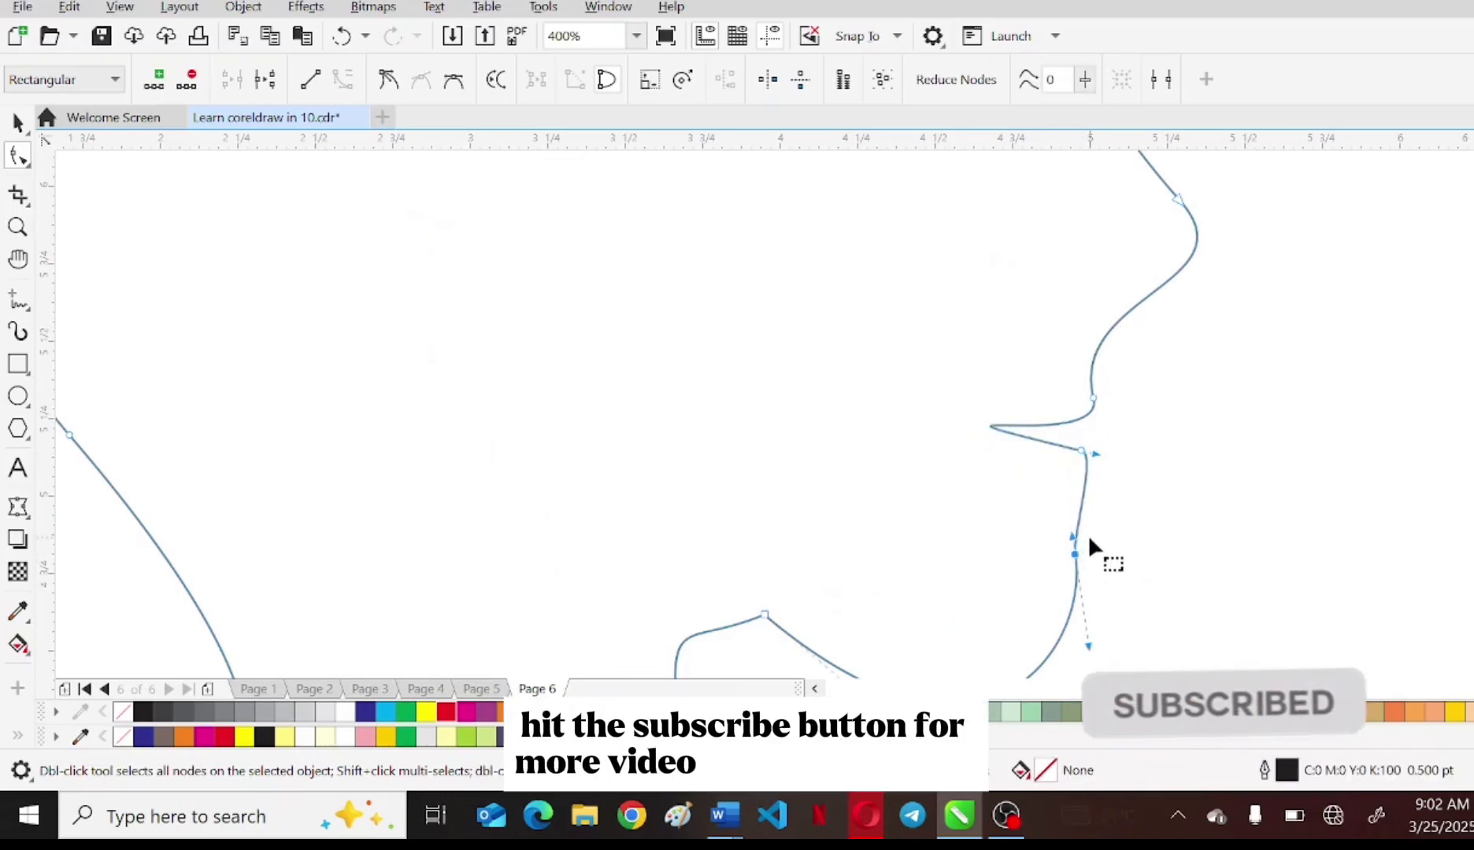
pyautogui.doubleClick(1075, 553)
pyautogui.doubleClick(1083, 516)
pyautogui.moveTo(1084, 516); pyautogui.dragTo(1072, 532)
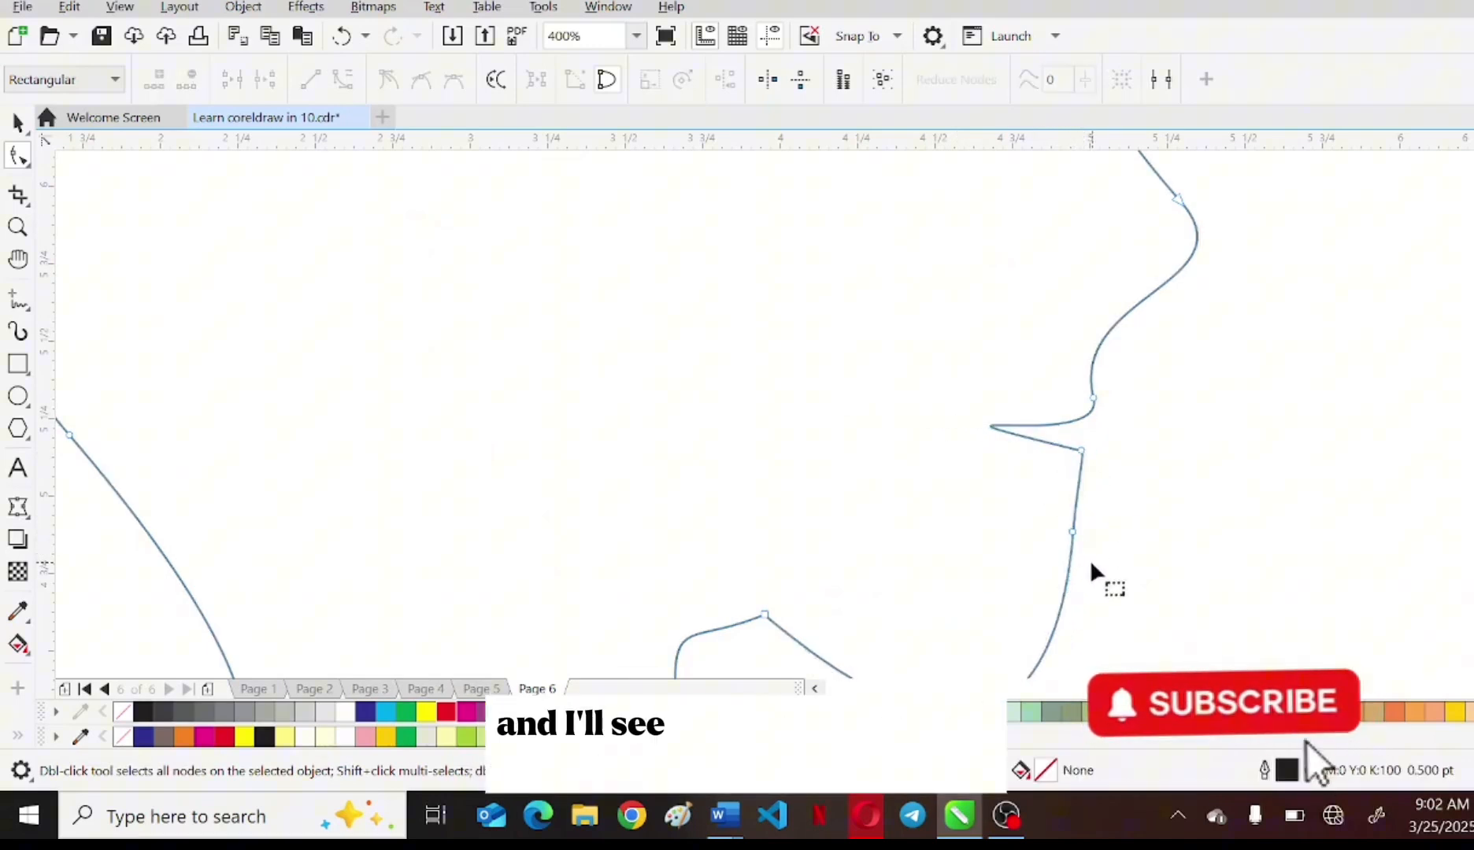
# - Add a node at the chin, move the jaw node back toward the neck, and select the whole head outline
pyautogui.scroll(-2, 1088, 558)
pyautogui.click(1037, 619)
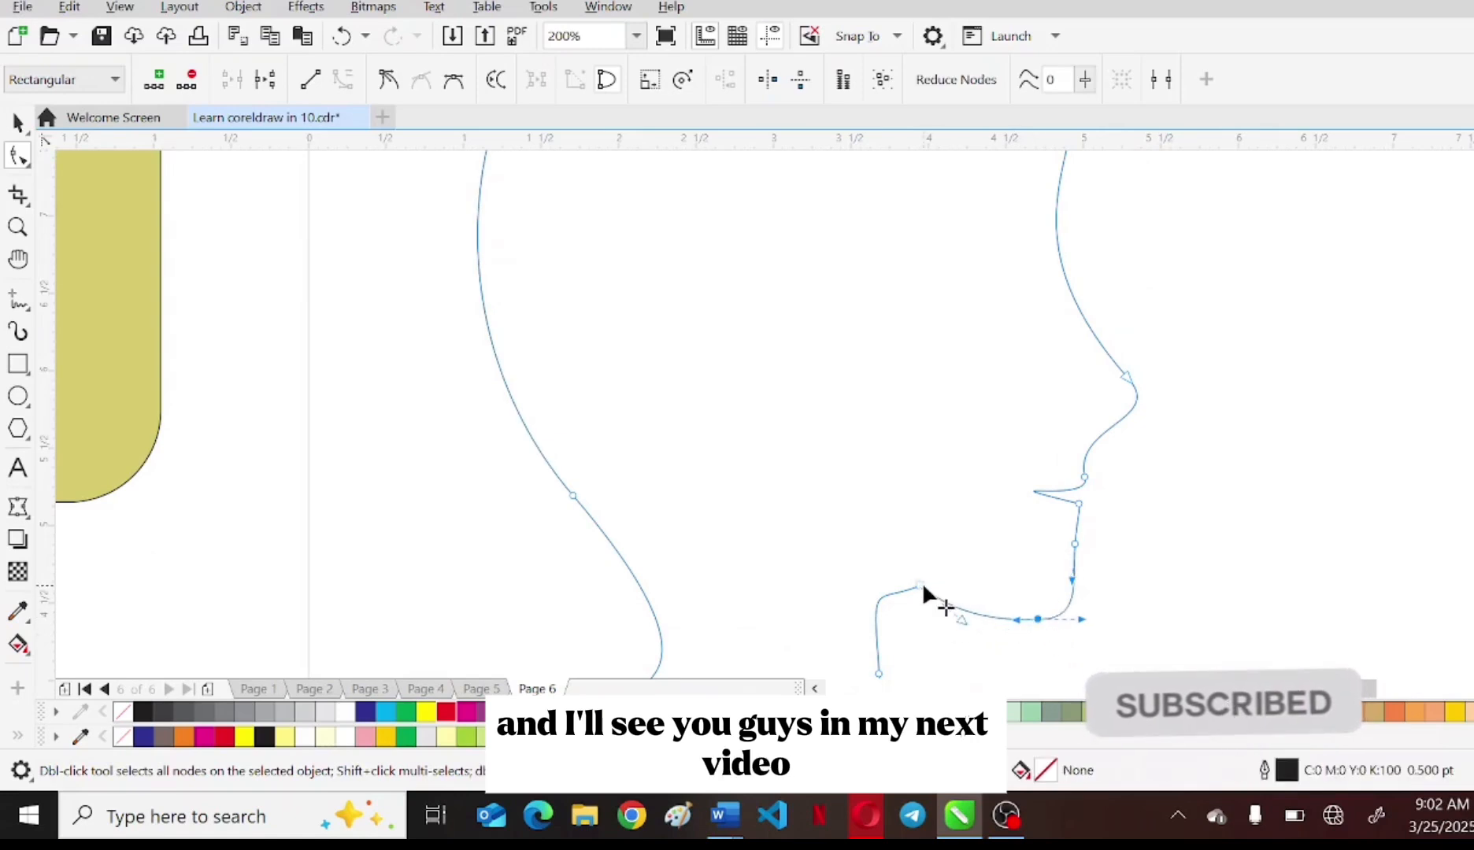
pyautogui.moveTo(921, 586); pyautogui.dragTo(894, 578)
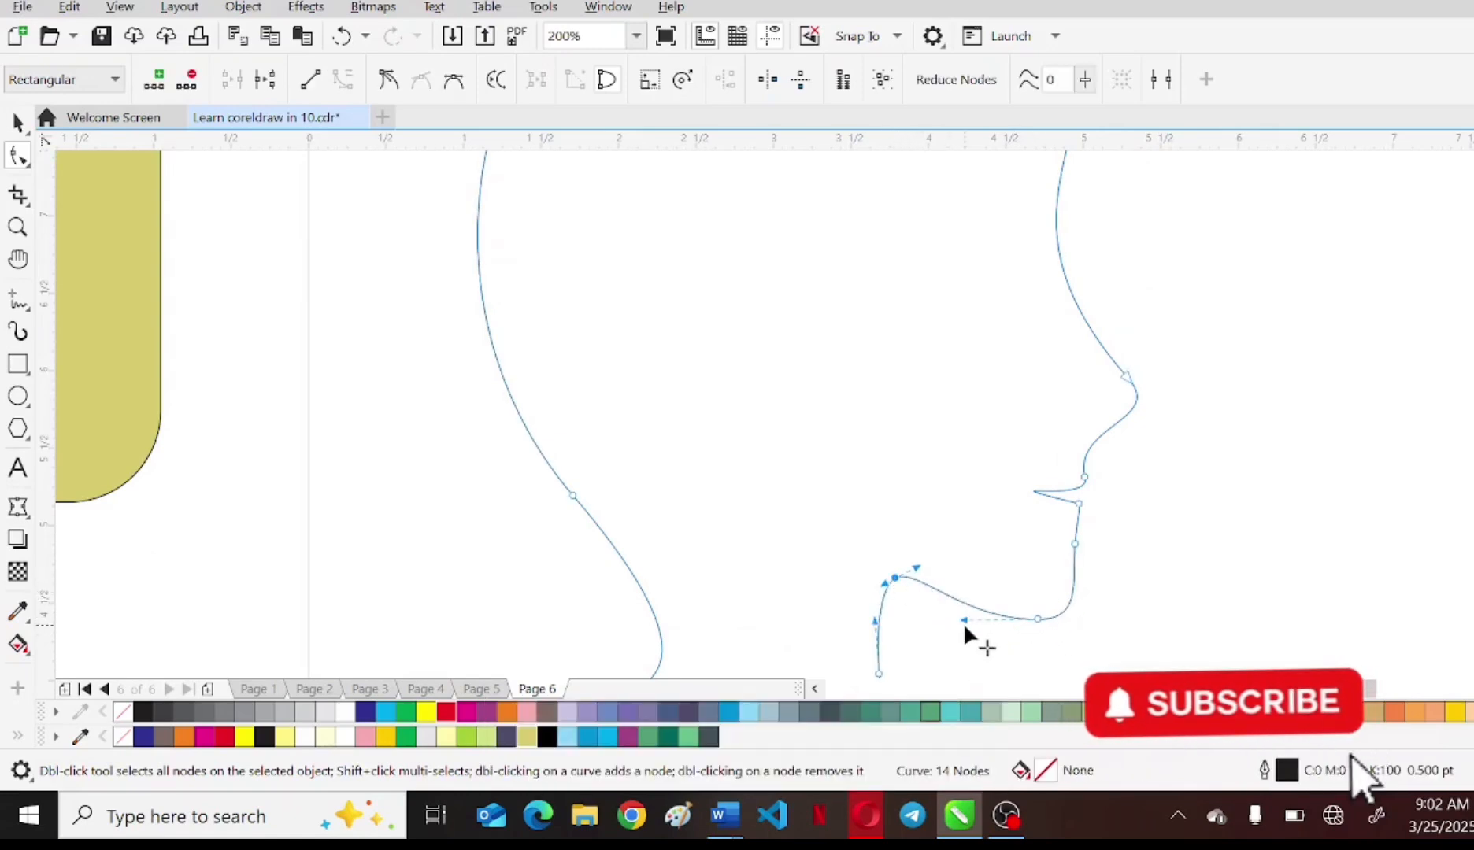
pyautogui.scroll(-2, 1142, 504)
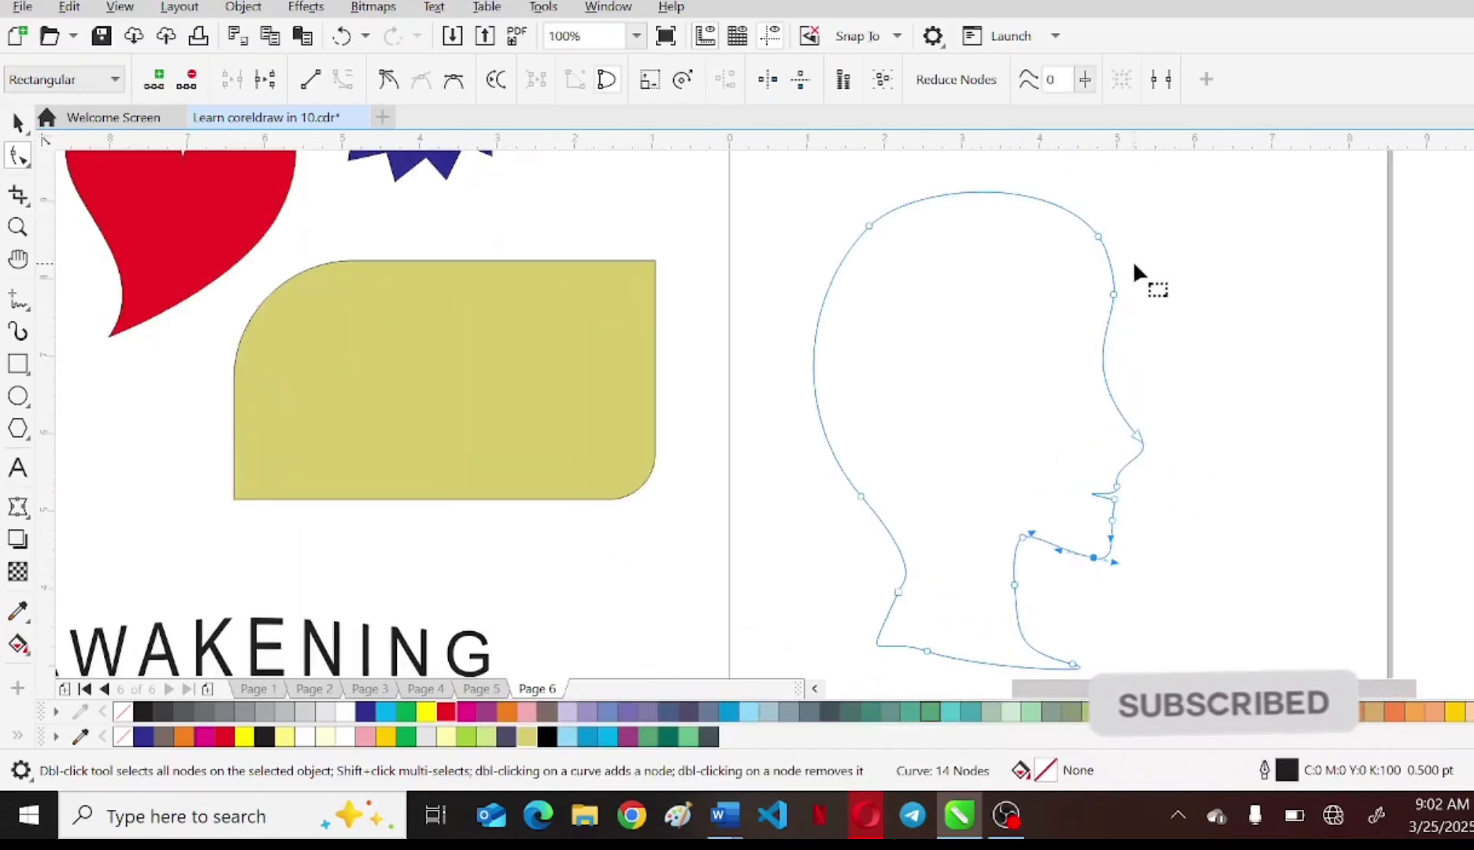
pyautogui.click(17, 120)
pyautogui.click(1260, 538)
pyautogui.click(1000, 533)
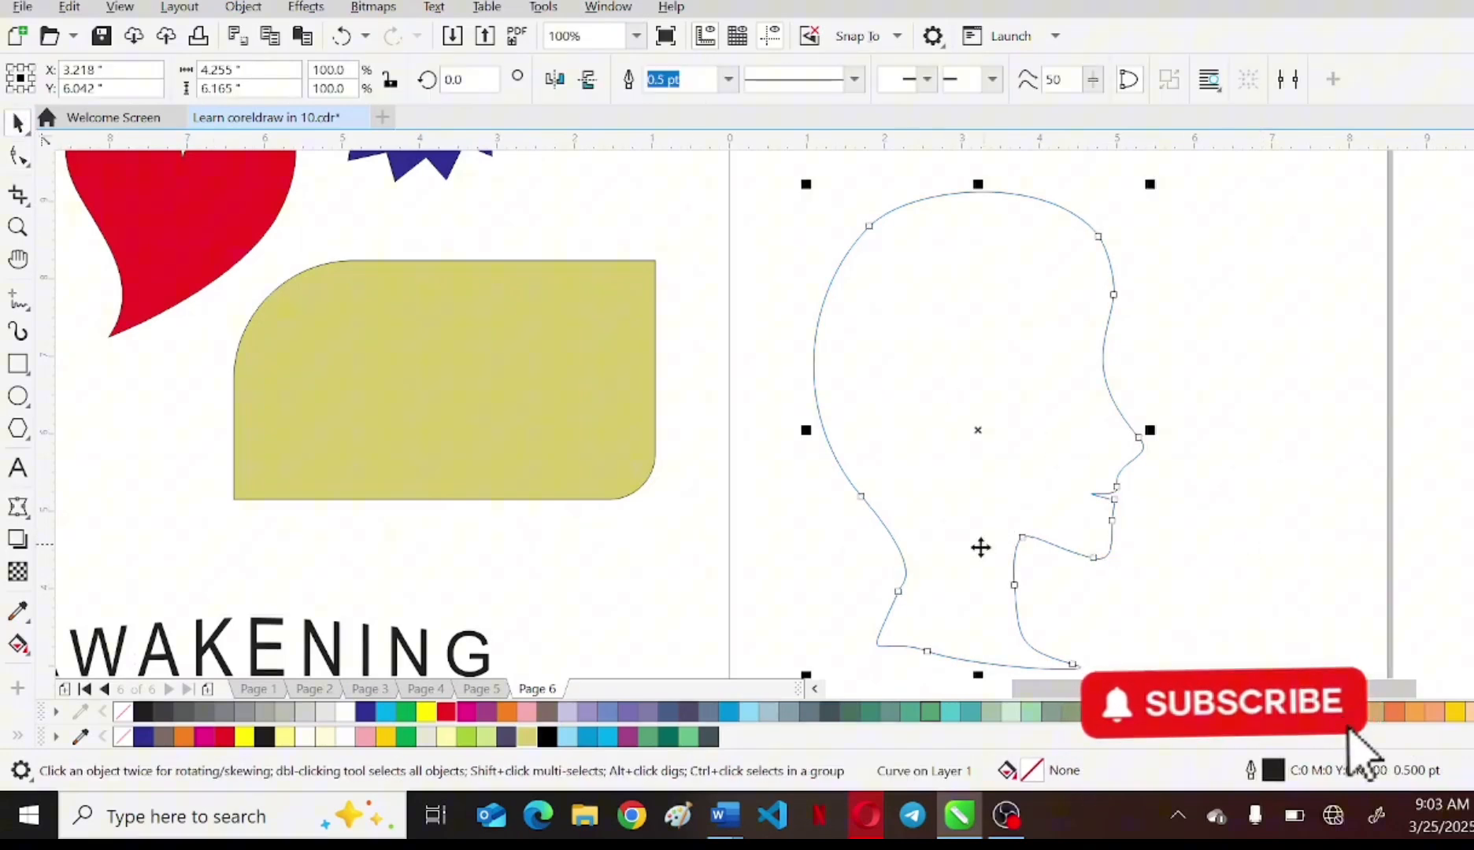